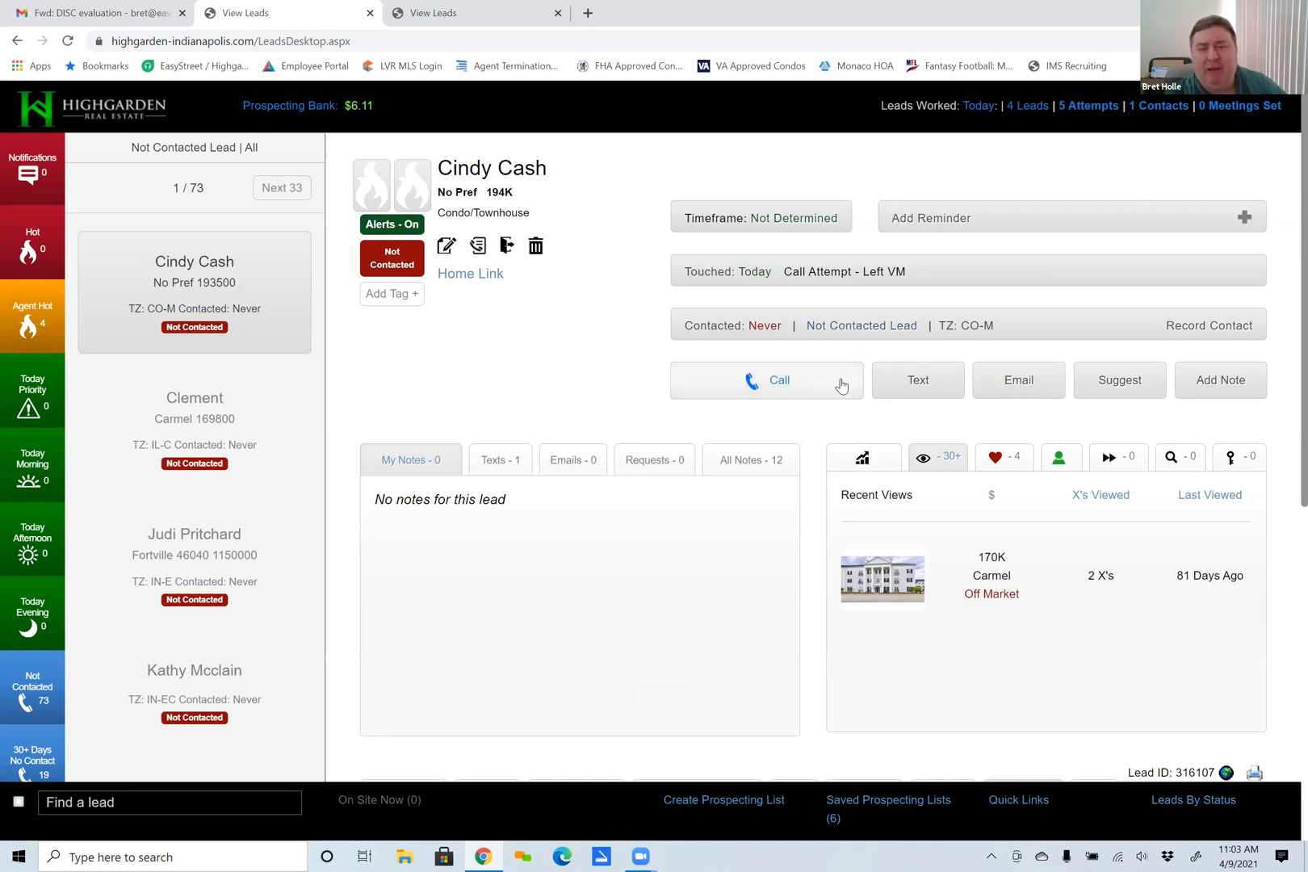
# Show all notes for the lead and read through the contact history from registration to the newest suggested property email.
pyautogui.click(747, 460)
pyautogui.scroll(-10, 668, 557)
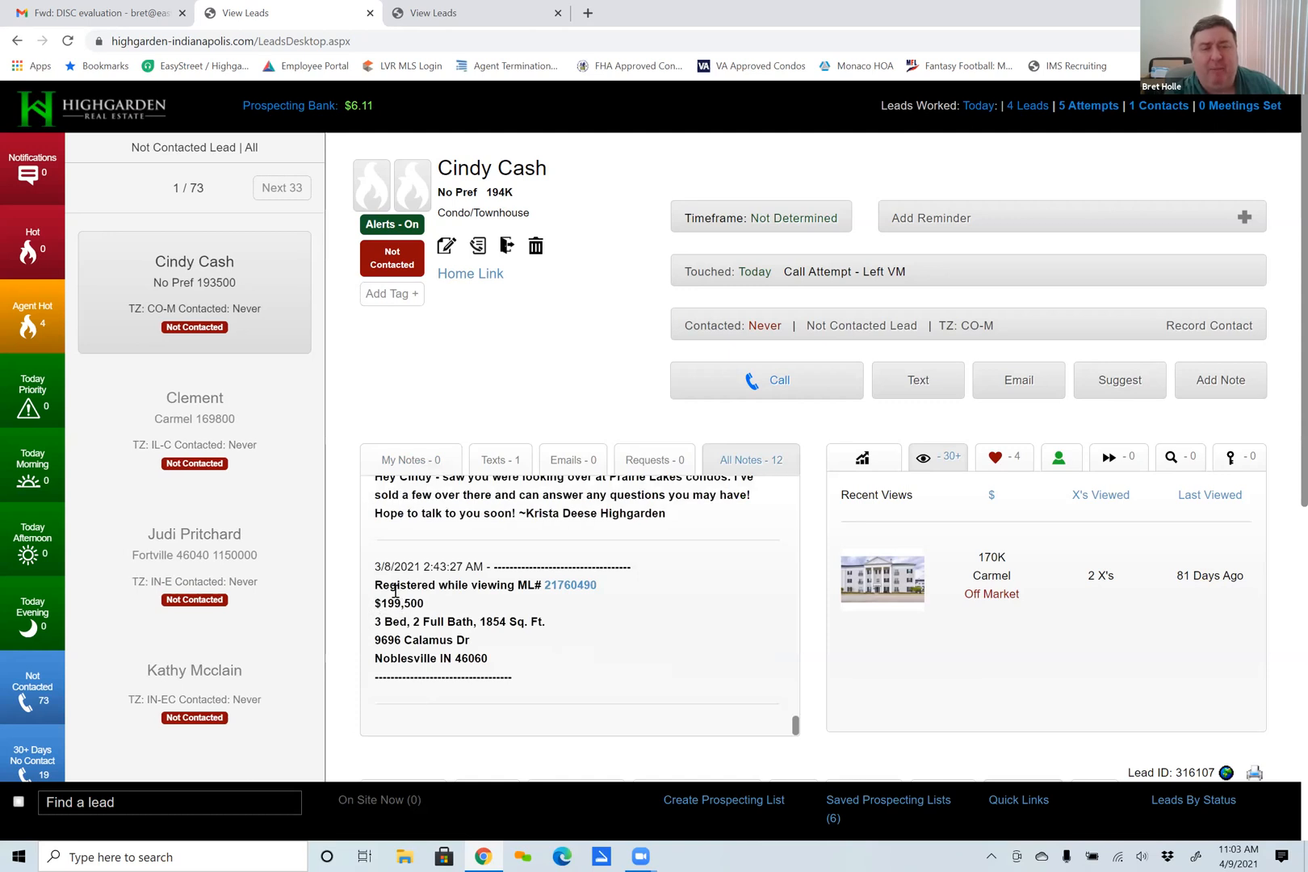
pyautogui.scroll(2, 409, 599)
pyautogui.scroll(6, 413, 601)
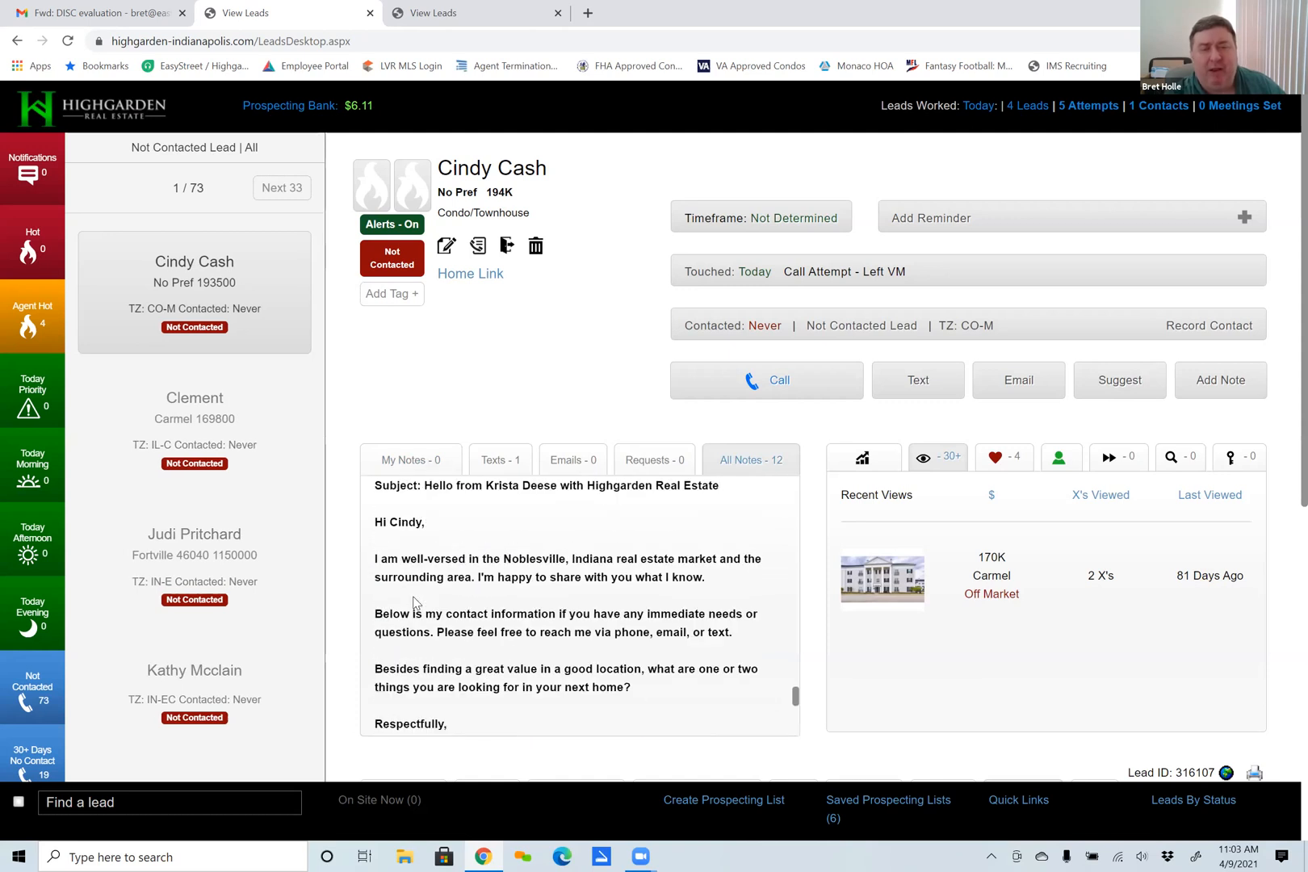
pyautogui.scroll(8, 413, 602)
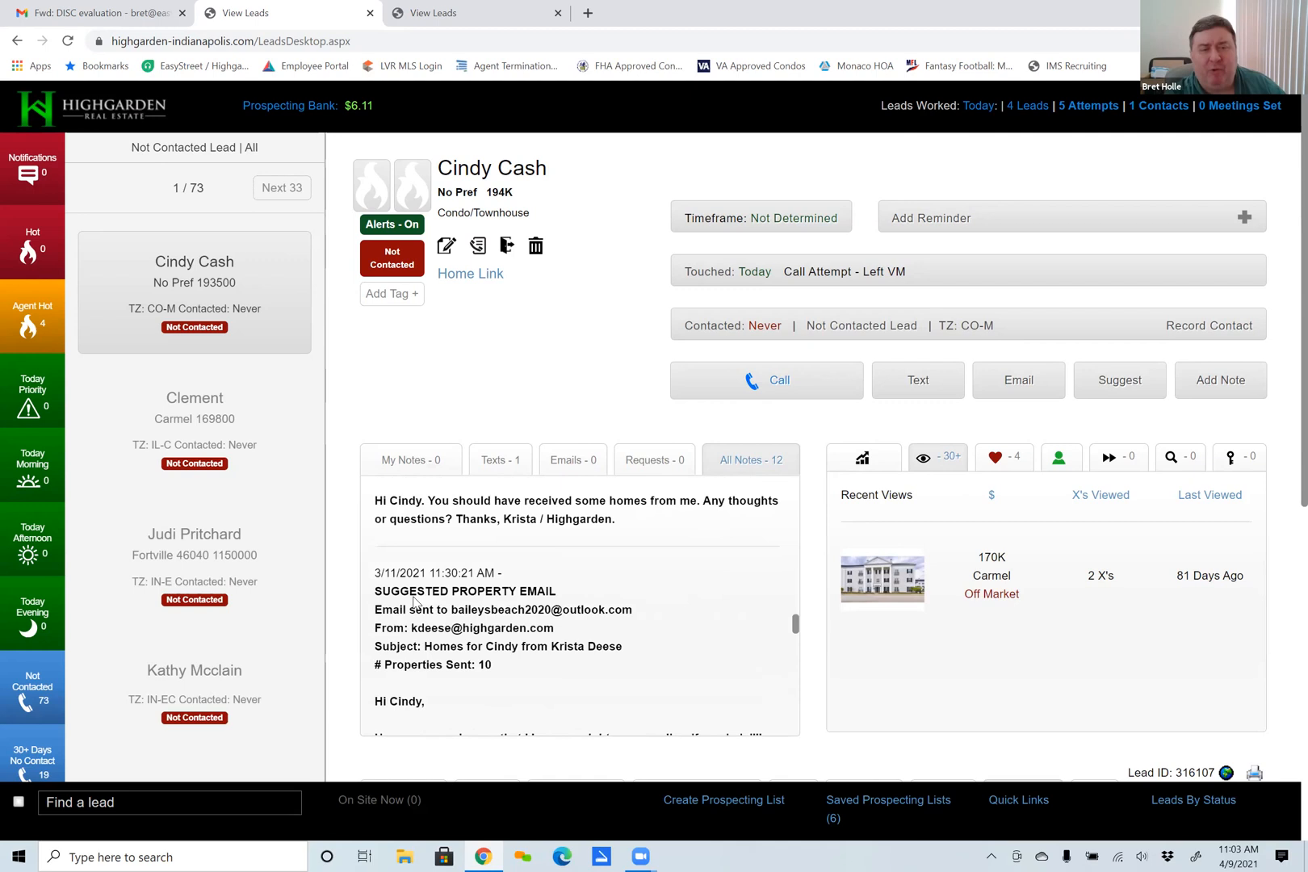
pyautogui.scroll(6, 414, 602)
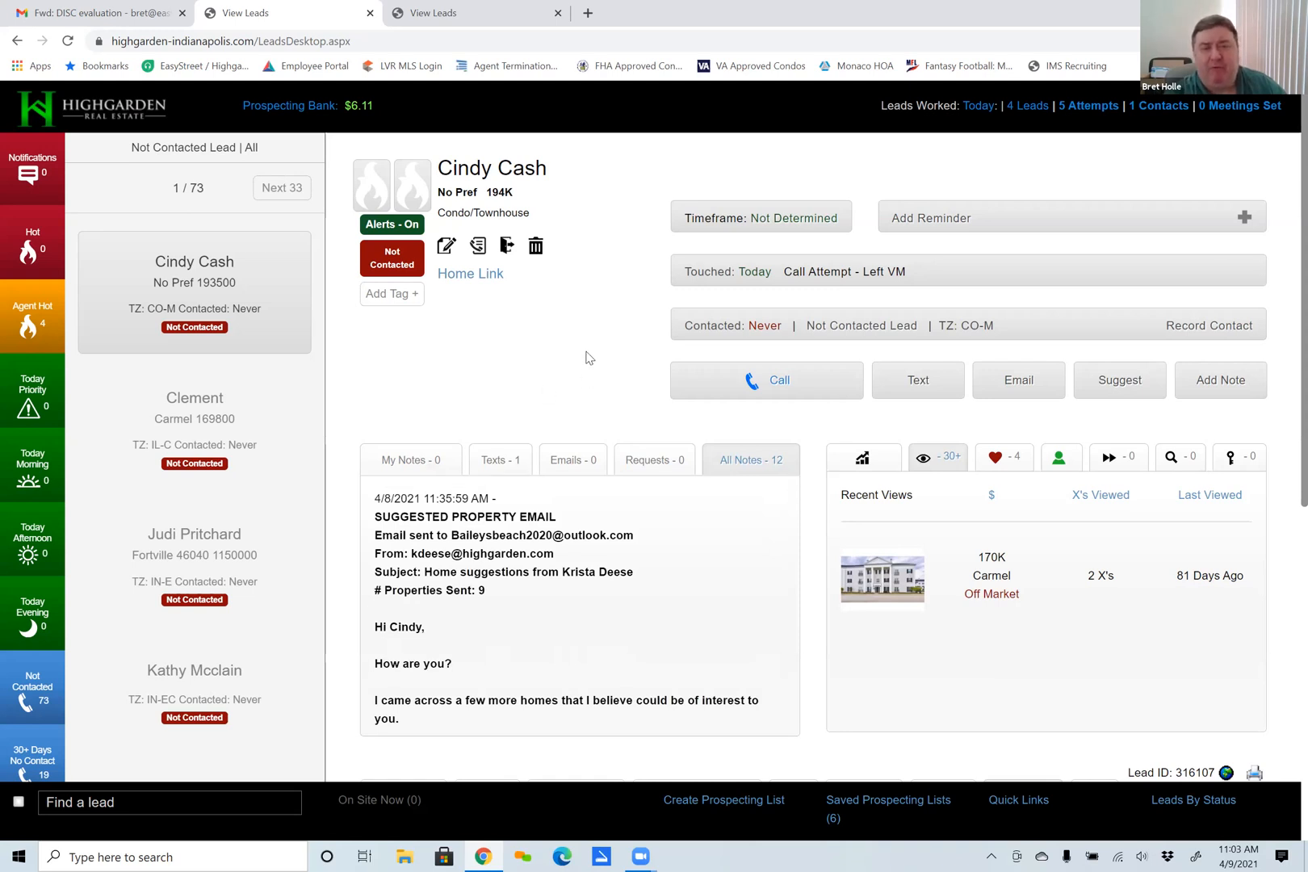
# Open the lead's automated follow-up plan and enable it.
pyautogui.scroll(-1, 813, 506)
pyautogui.scroll(-3, 813, 506)
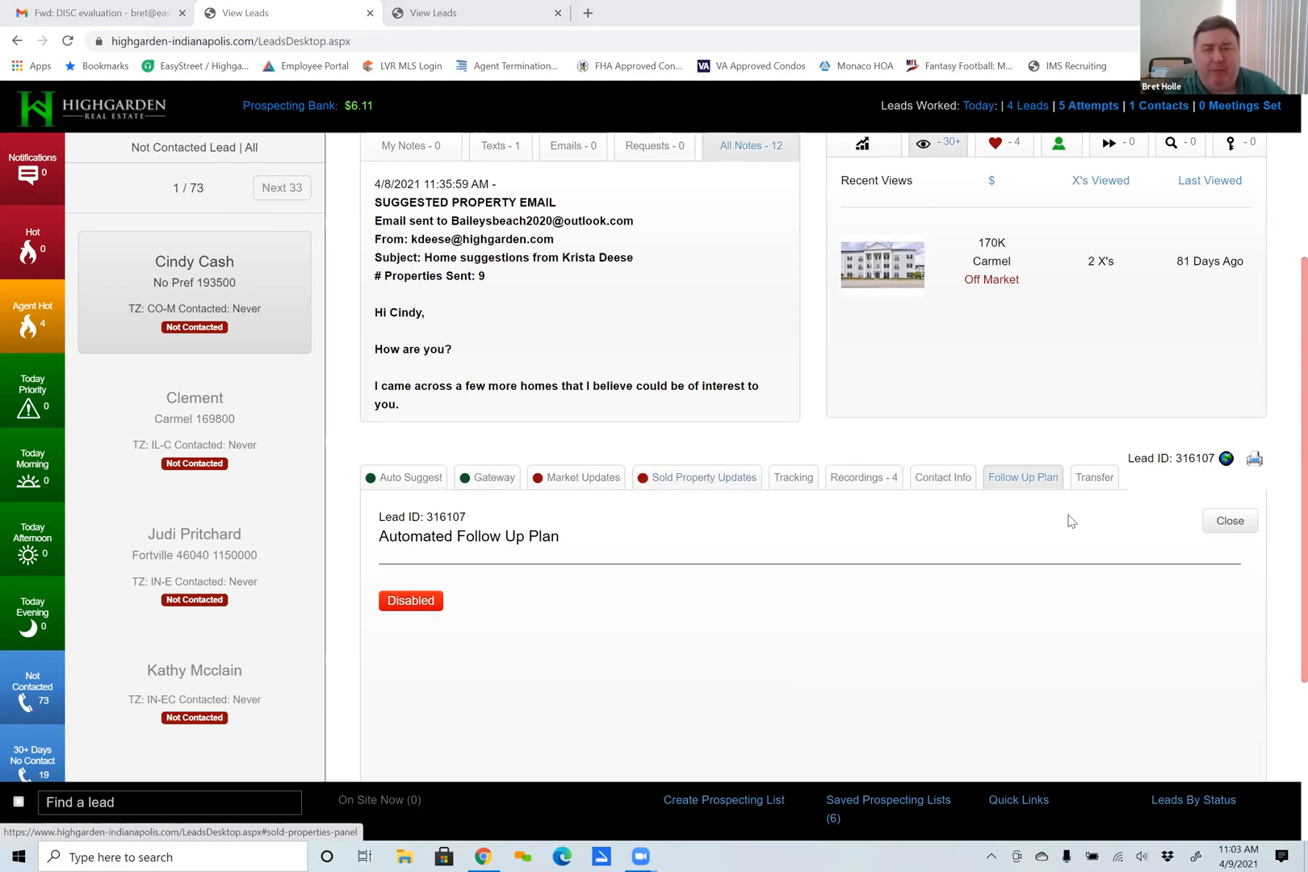
pyautogui.click(1016, 480)
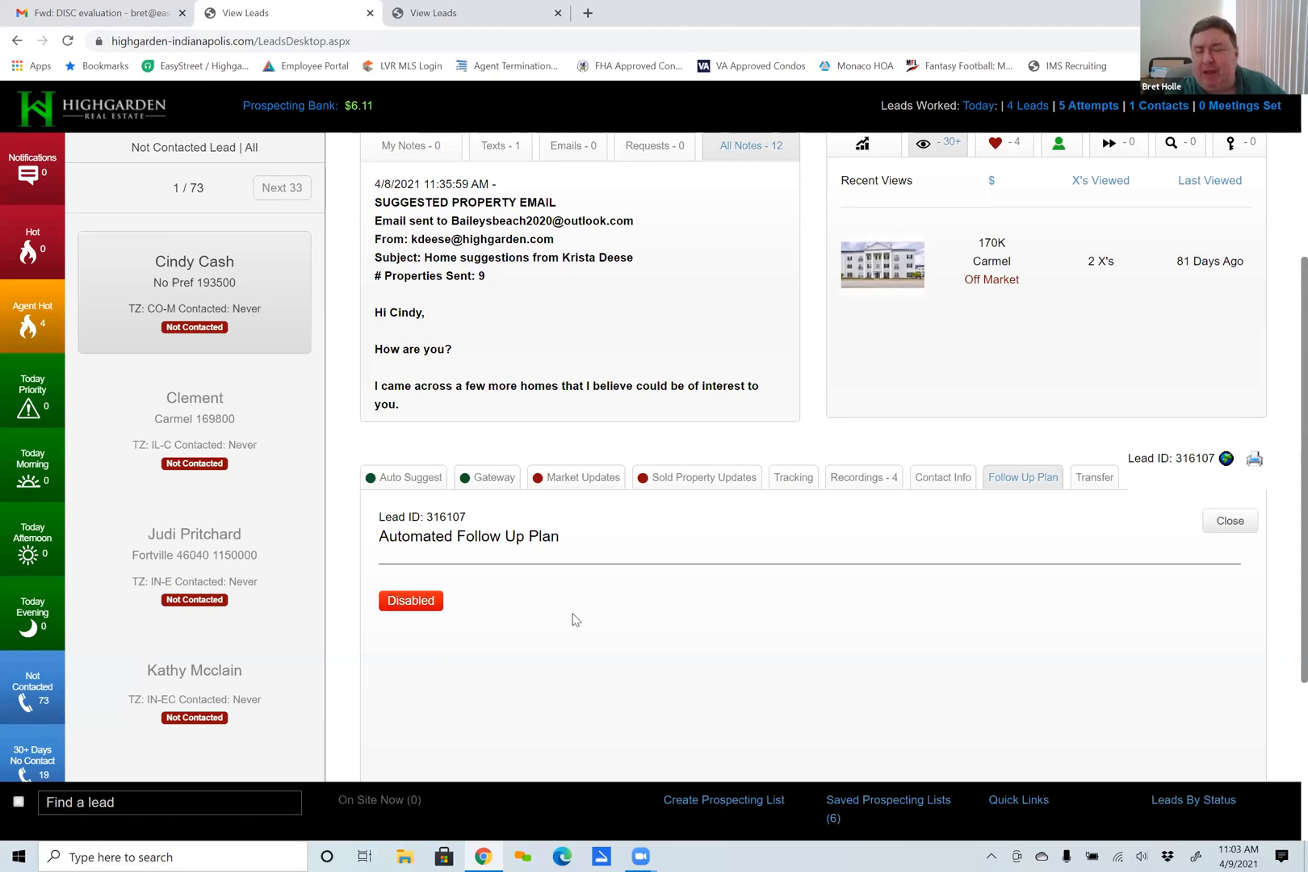
pyautogui.click(408, 604)
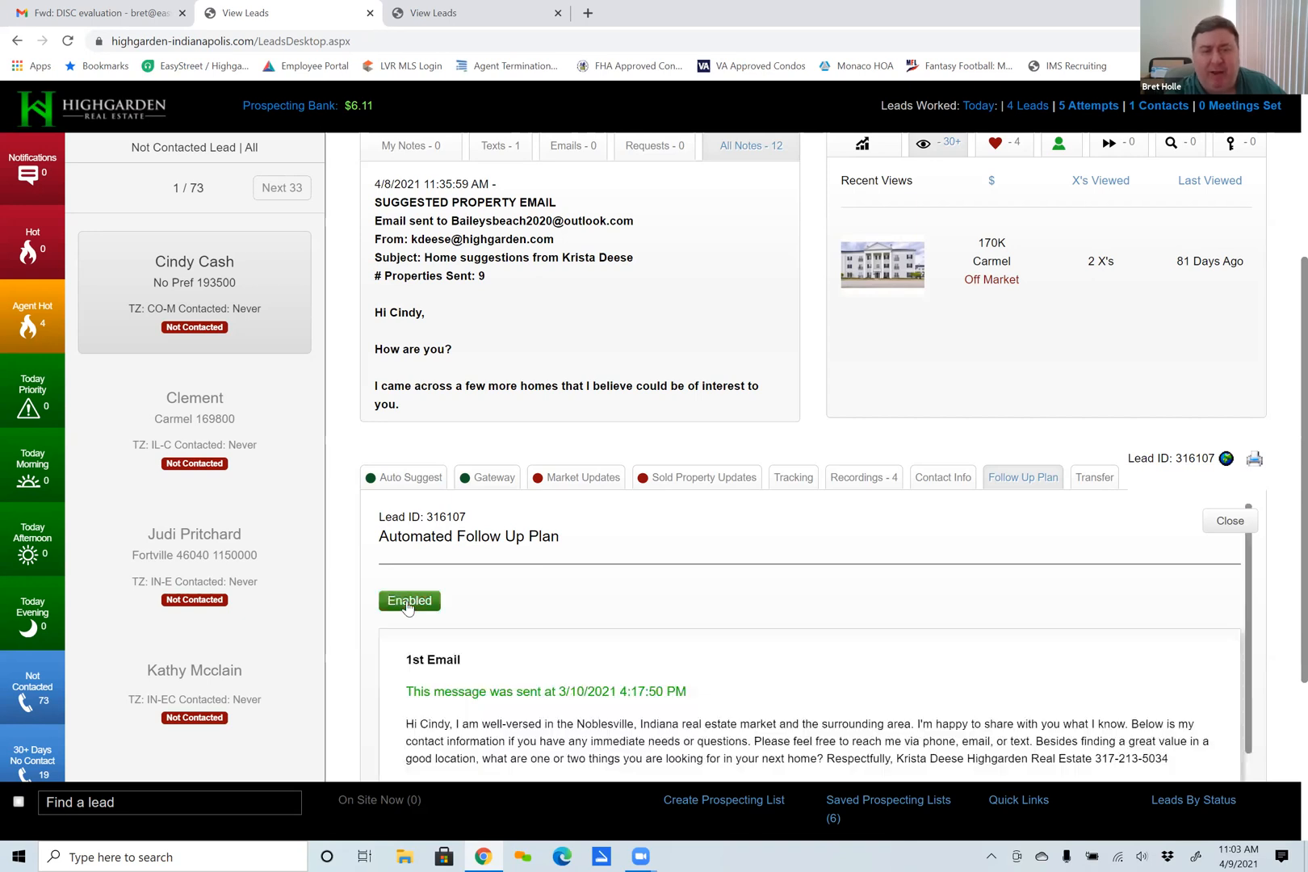
# Review the follow-up plan's messages from 1st Email through 2nd Text, and return the plan to disabled.
pyautogui.scroll(-4, 821, 349)
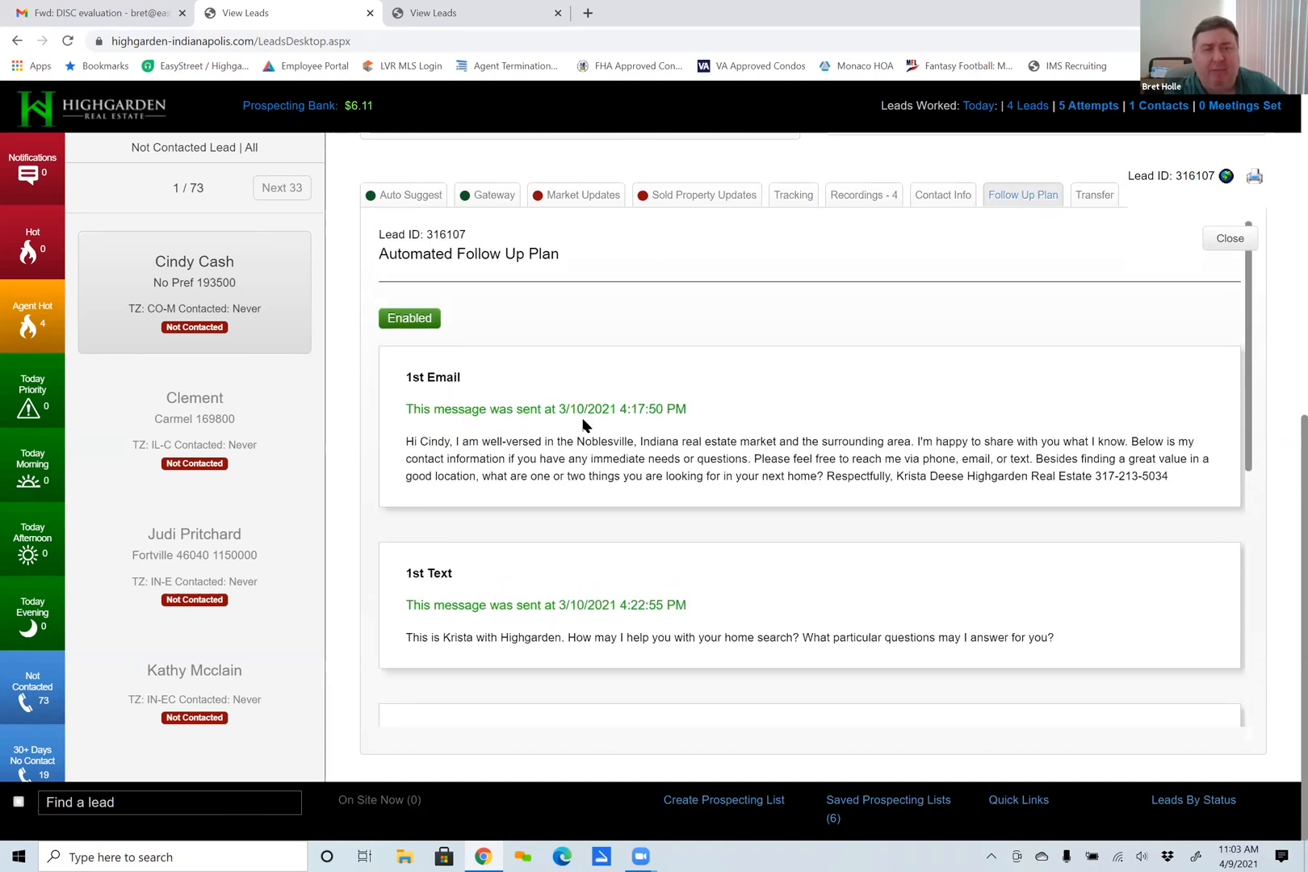
pyautogui.scroll(-1, 592, 530)
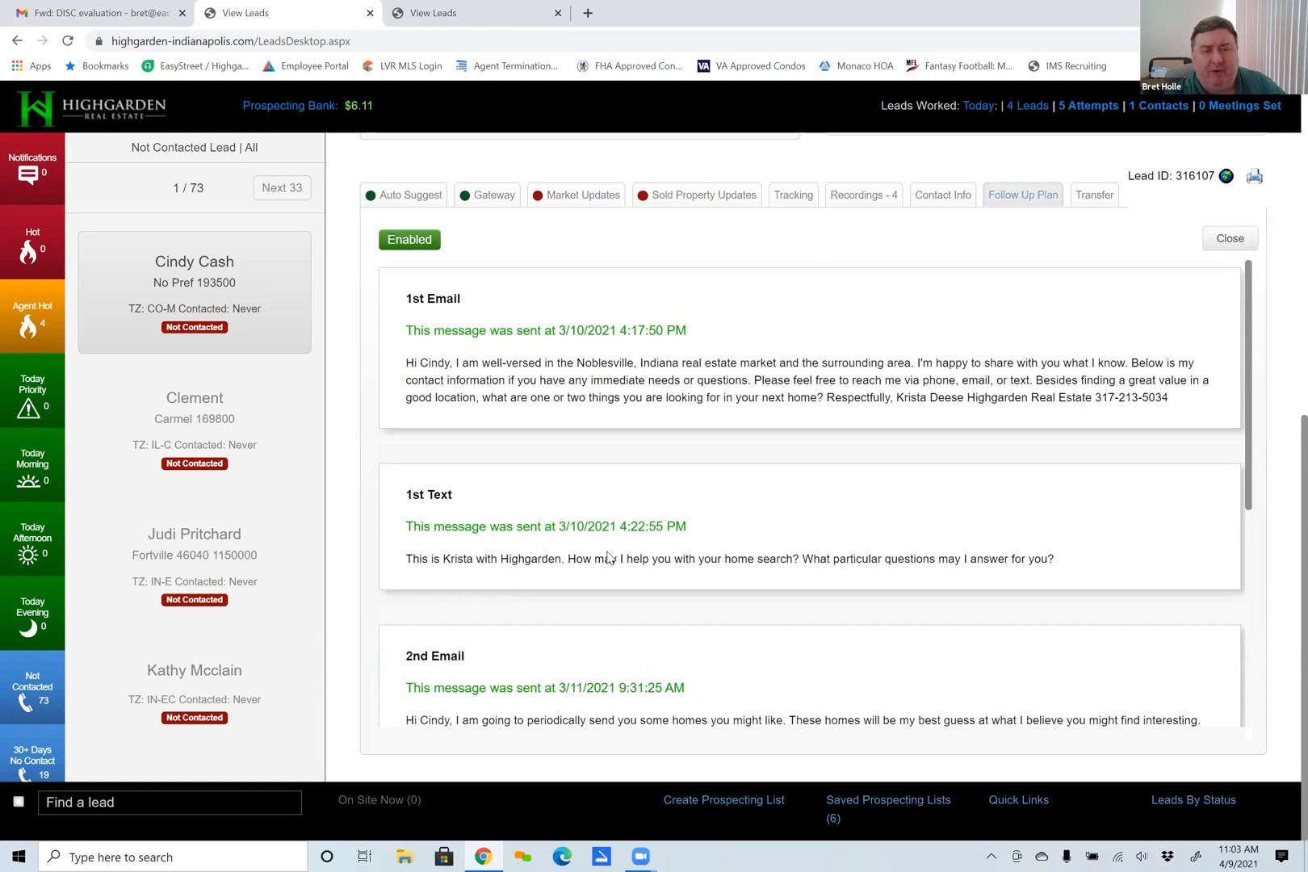
pyautogui.scroll(-4, 582, 552)
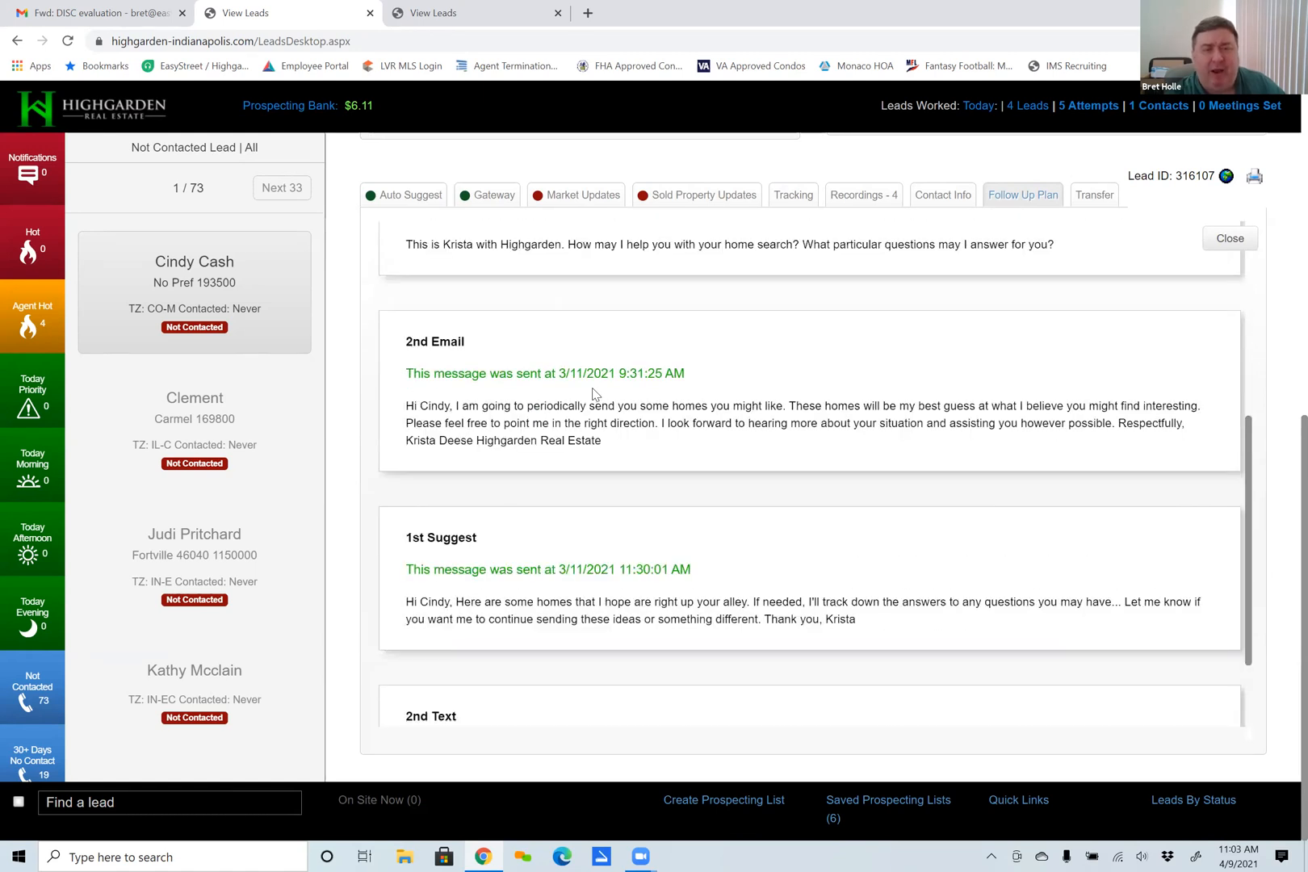
pyautogui.scroll(-2, 427, 557)
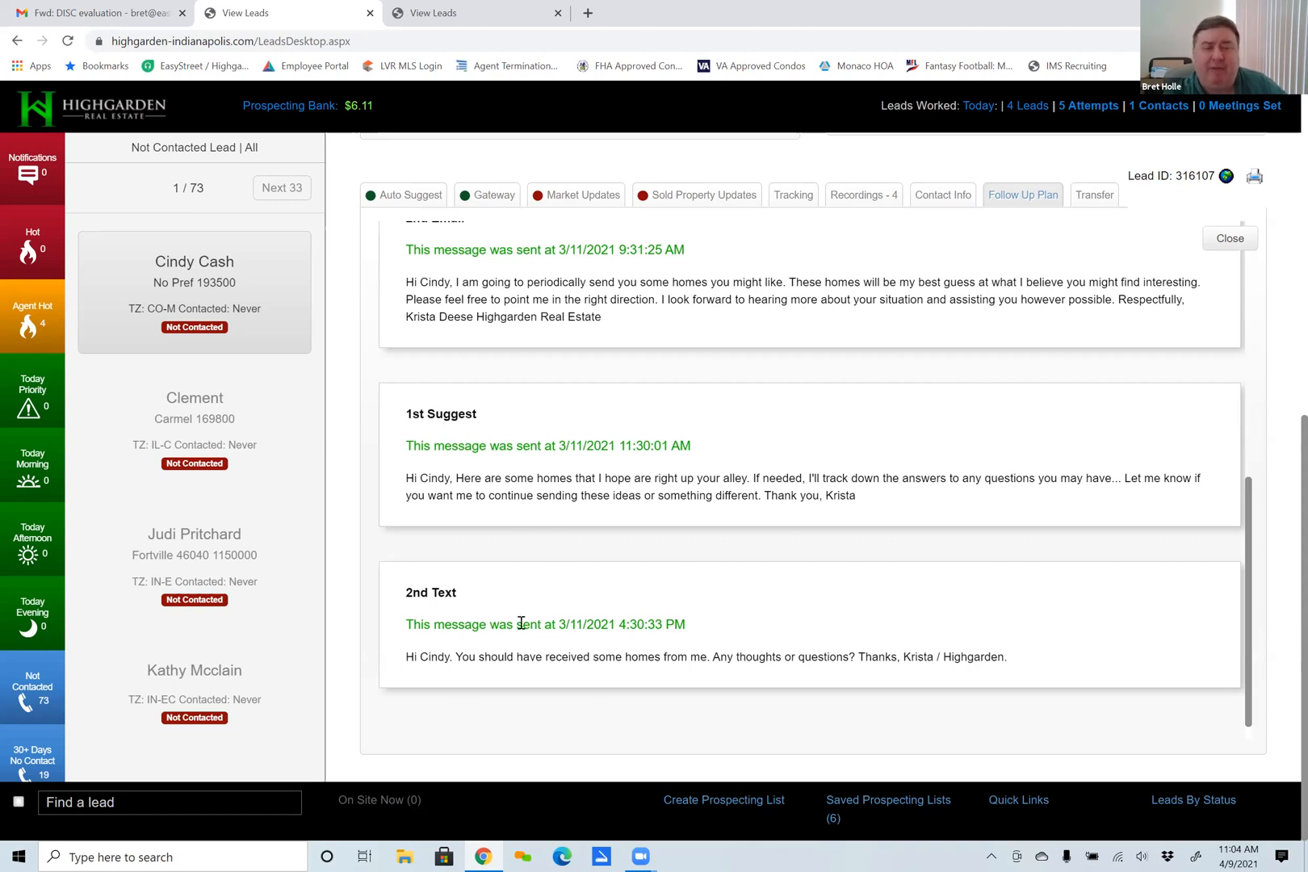
pyautogui.scroll(3, 521, 625)
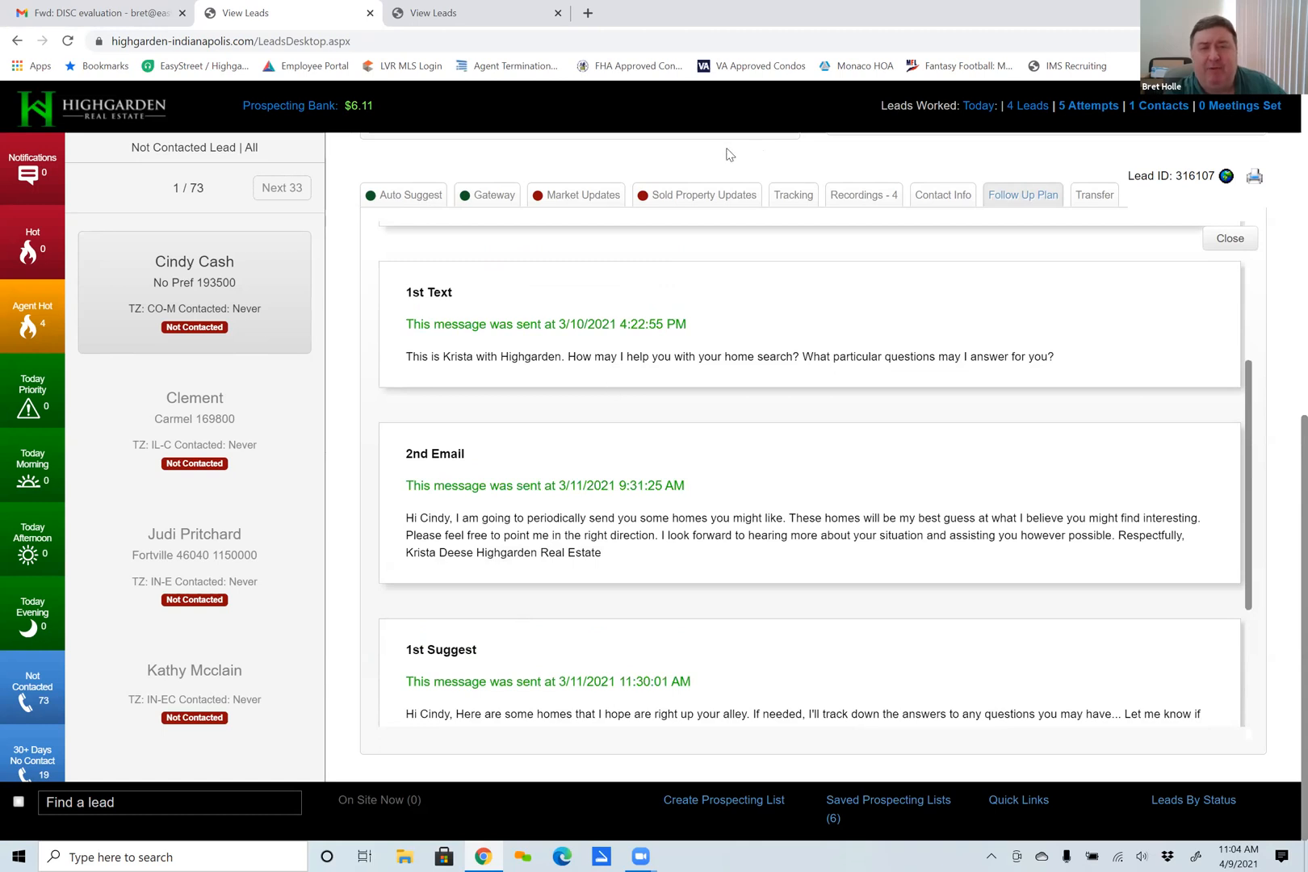
pyautogui.scroll(-3, 731, 554)
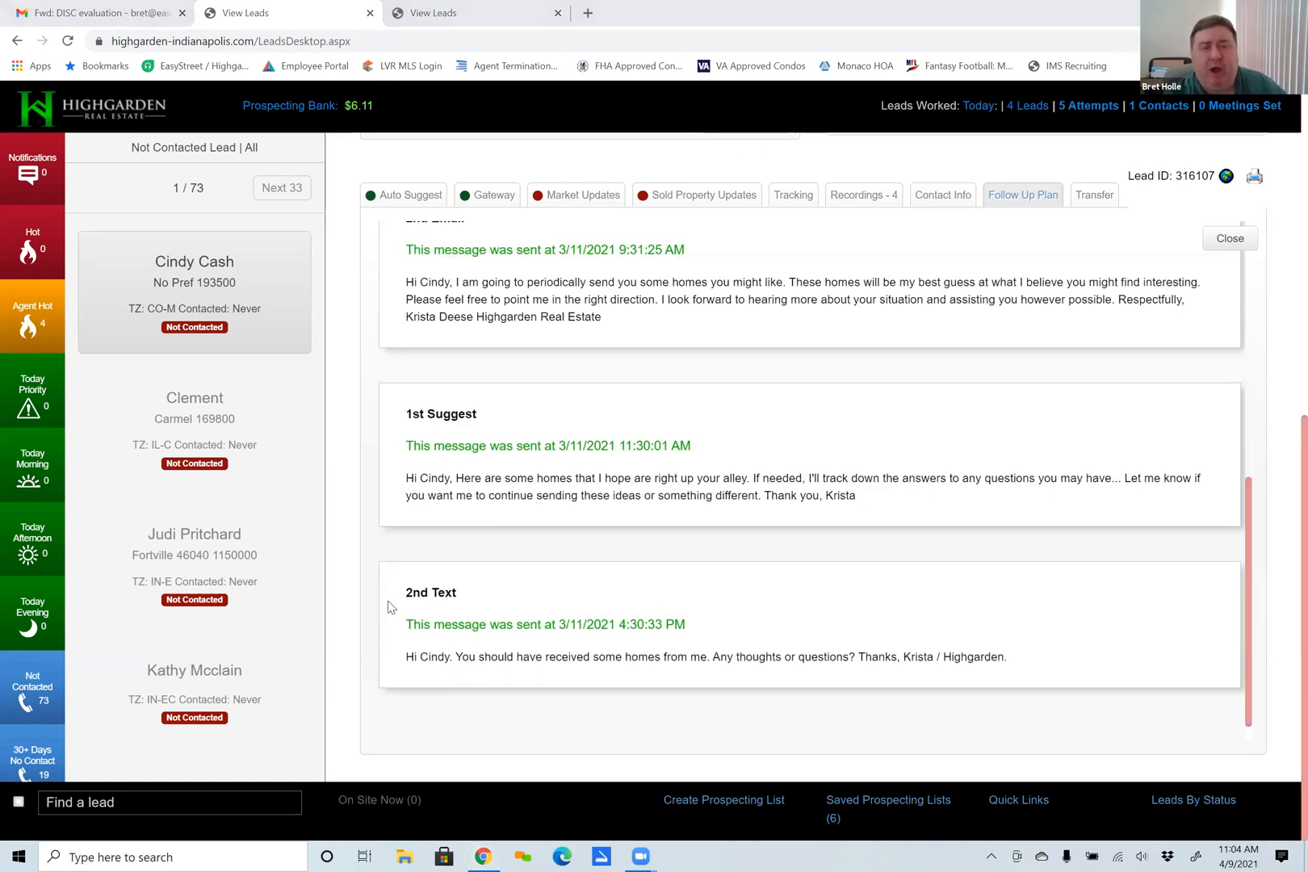
pyautogui.scroll(4, 496, 355)
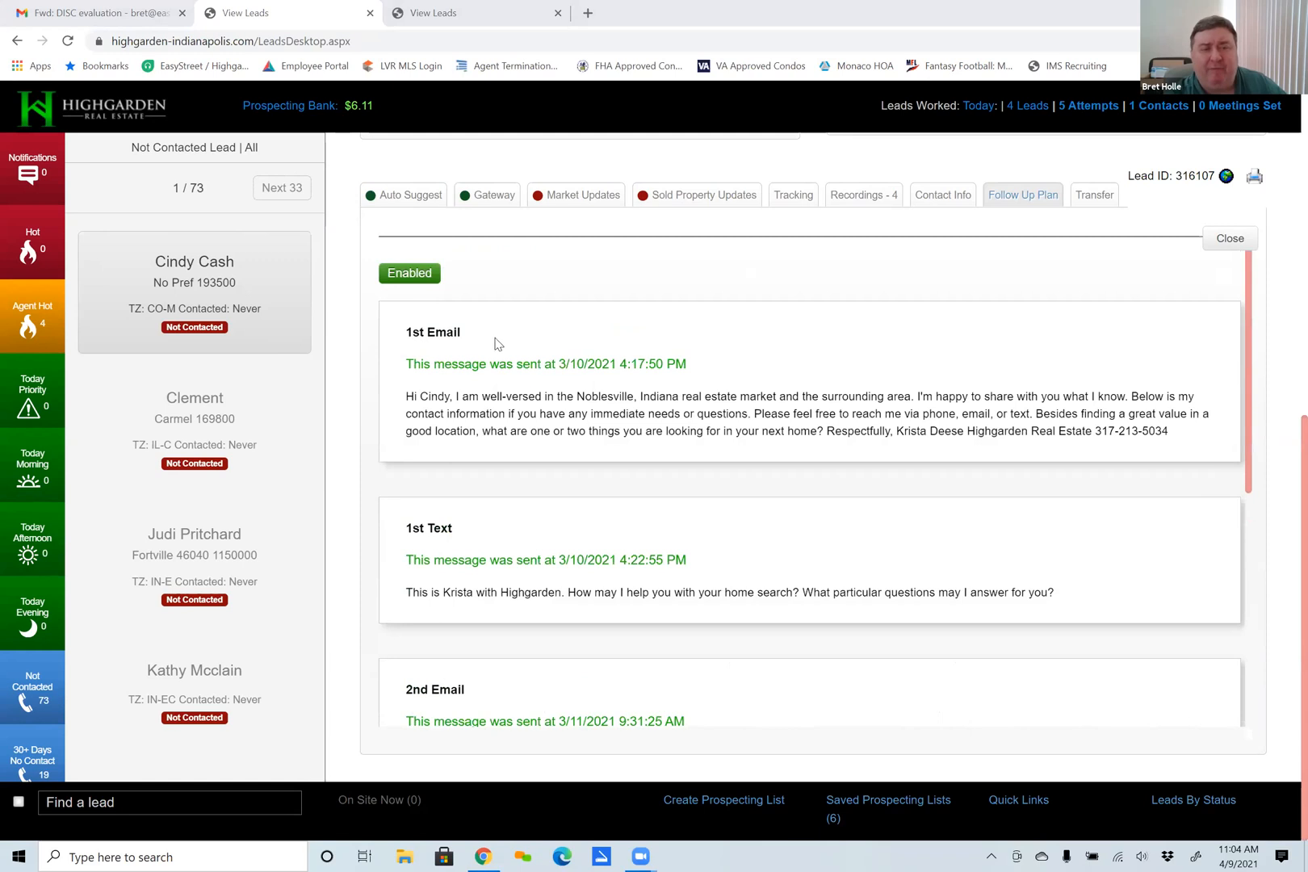
pyautogui.scroll(-5, 500, 364)
pyautogui.scroll(5, 515, 412)
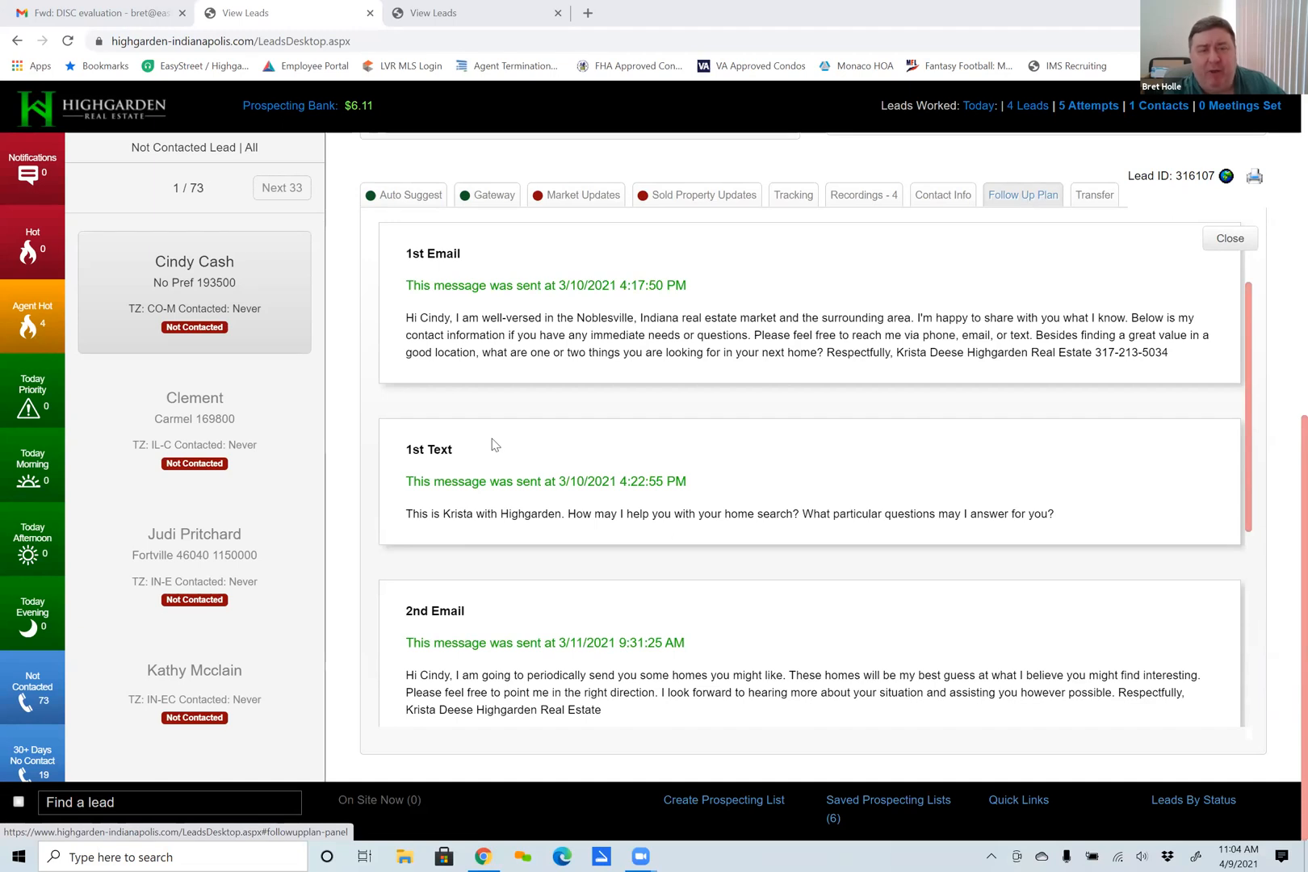
pyautogui.scroll(-3, 468, 659)
pyautogui.scroll(-1, 468, 660)
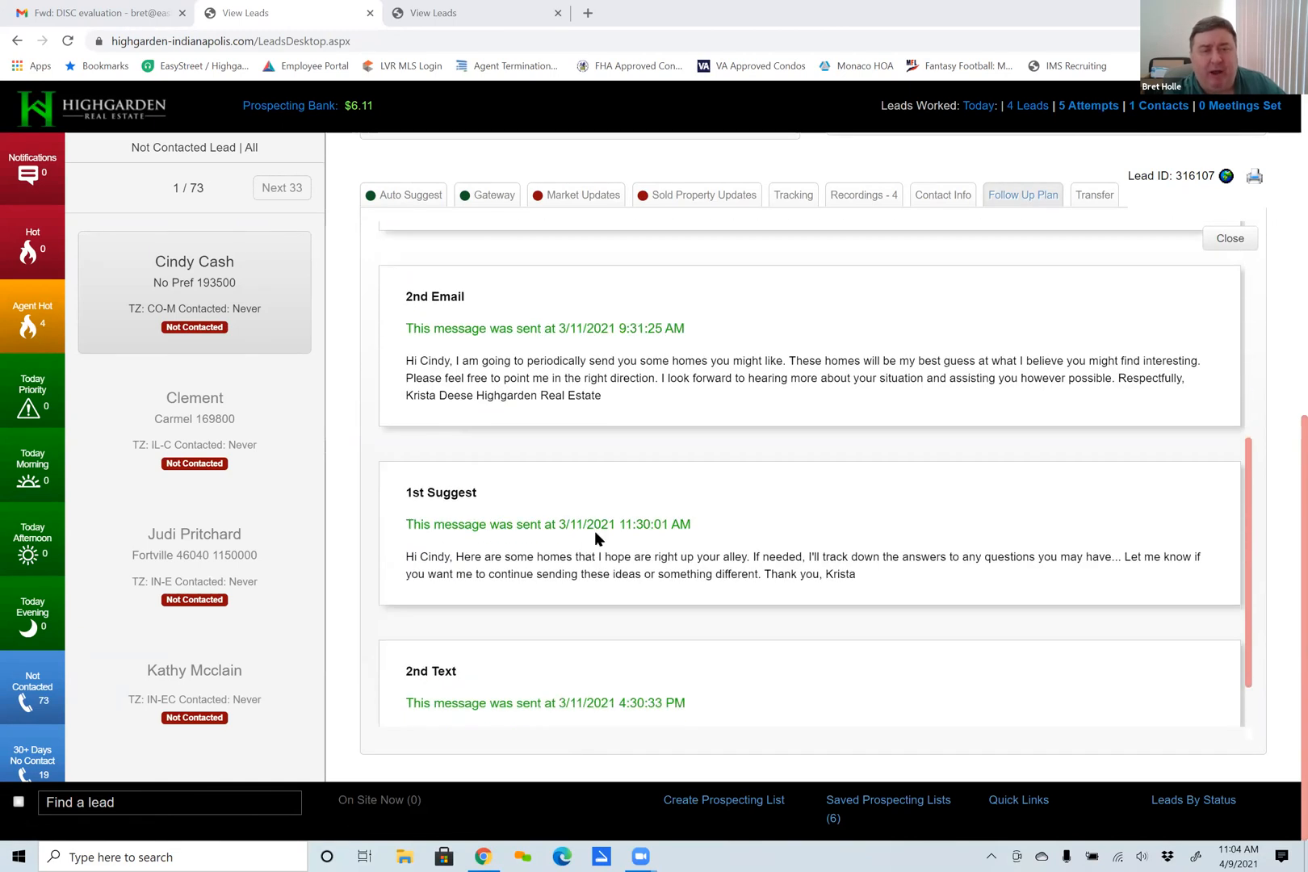
pyautogui.click(1021, 199)
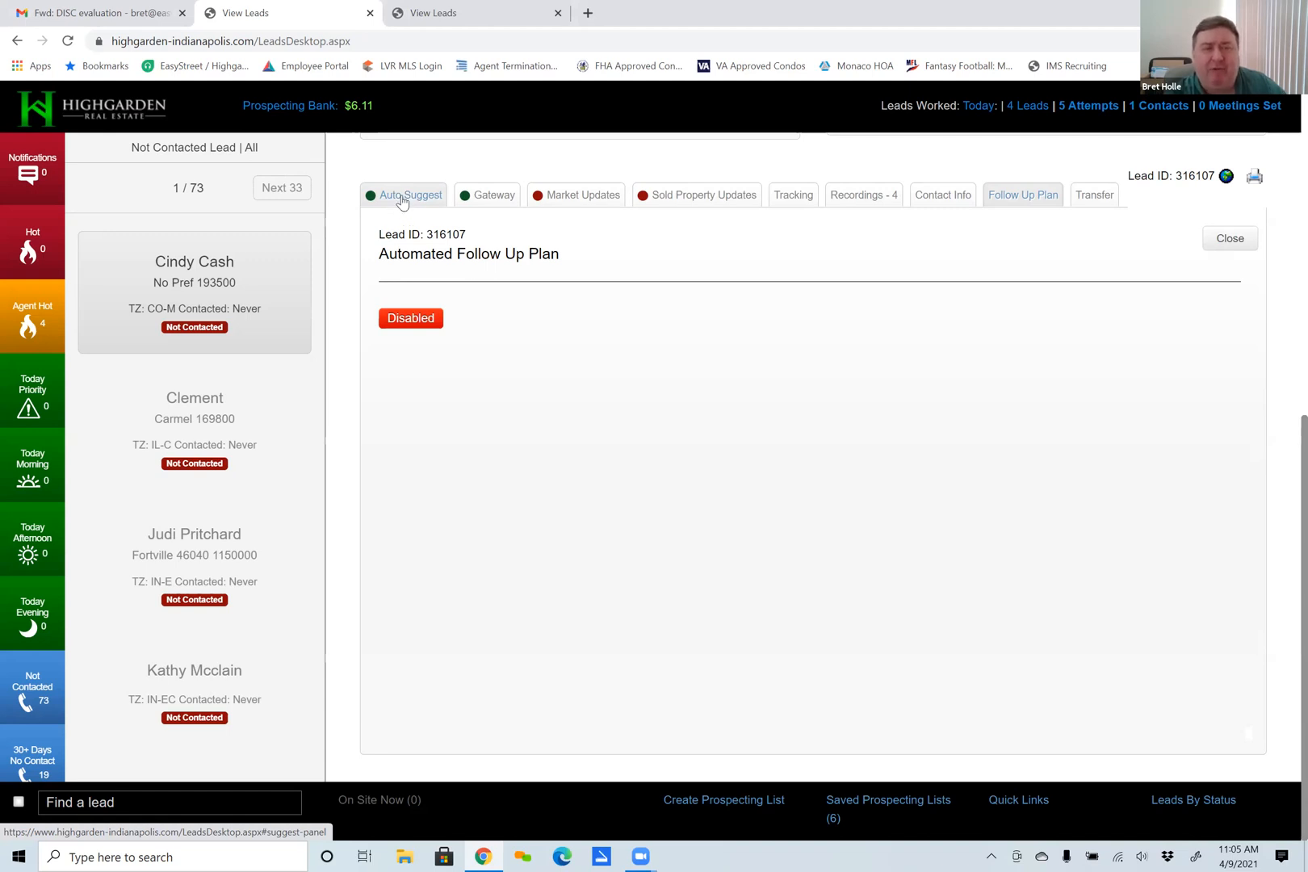
# Open the lead's Auto Suggest settings and review the list of suggested property emails sent.
pyautogui.click(402, 201)
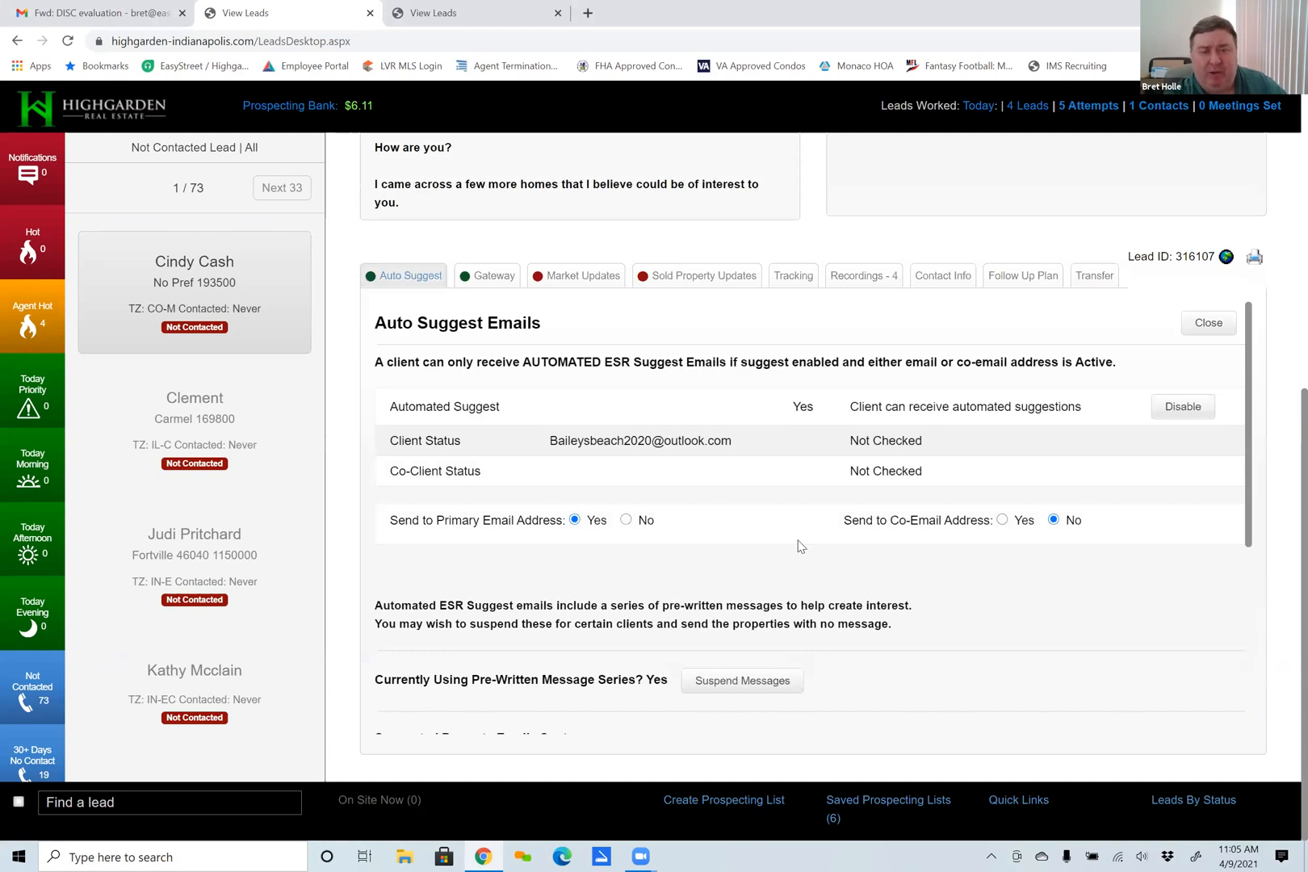
pyautogui.scroll(-4, 796, 549)
pyautogui.scroll(-1, 796, 553)
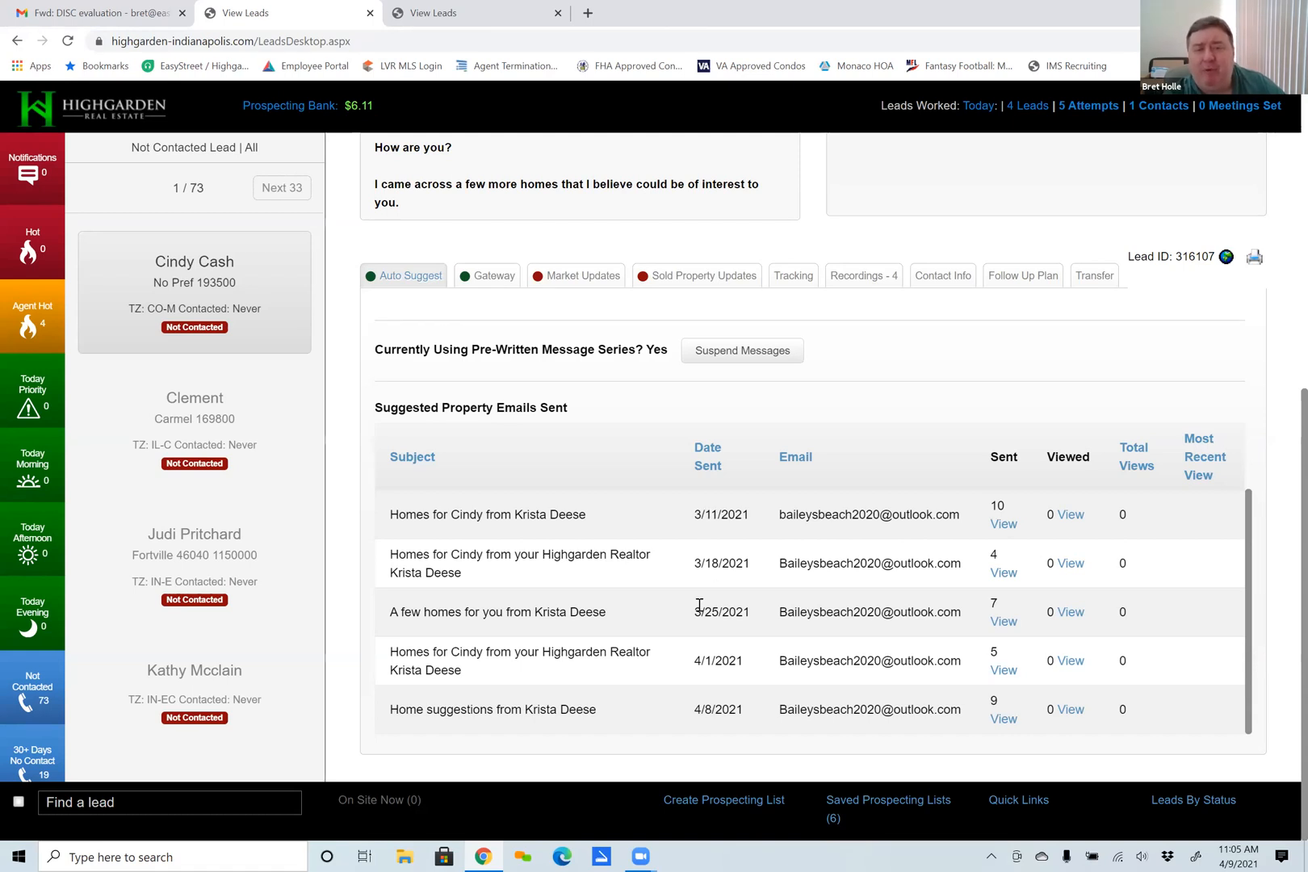
pyautogui.scroll(4, 699, 605)
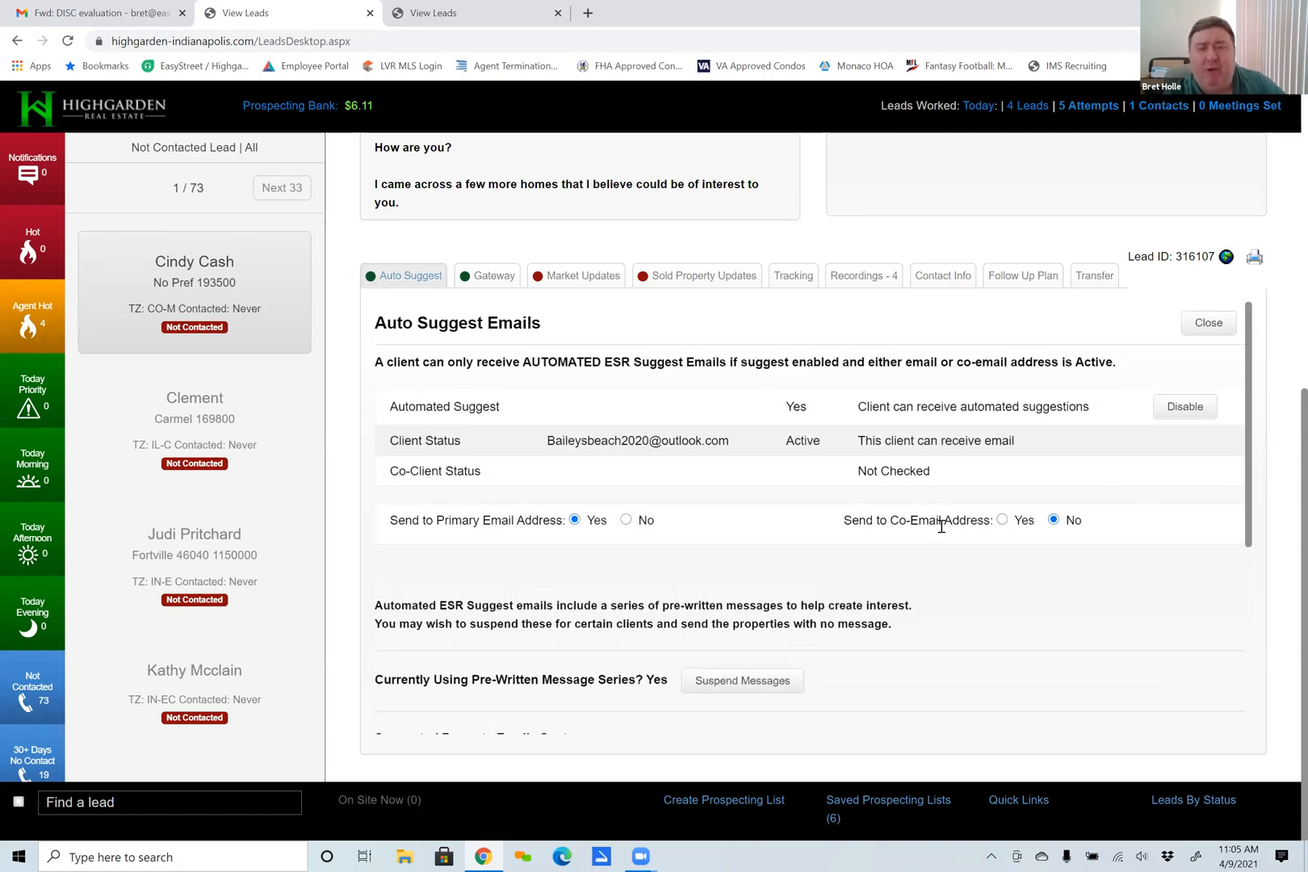
# Disable automated suggestions for the lead and enable them again.
pyautogui.click(1195, 412)
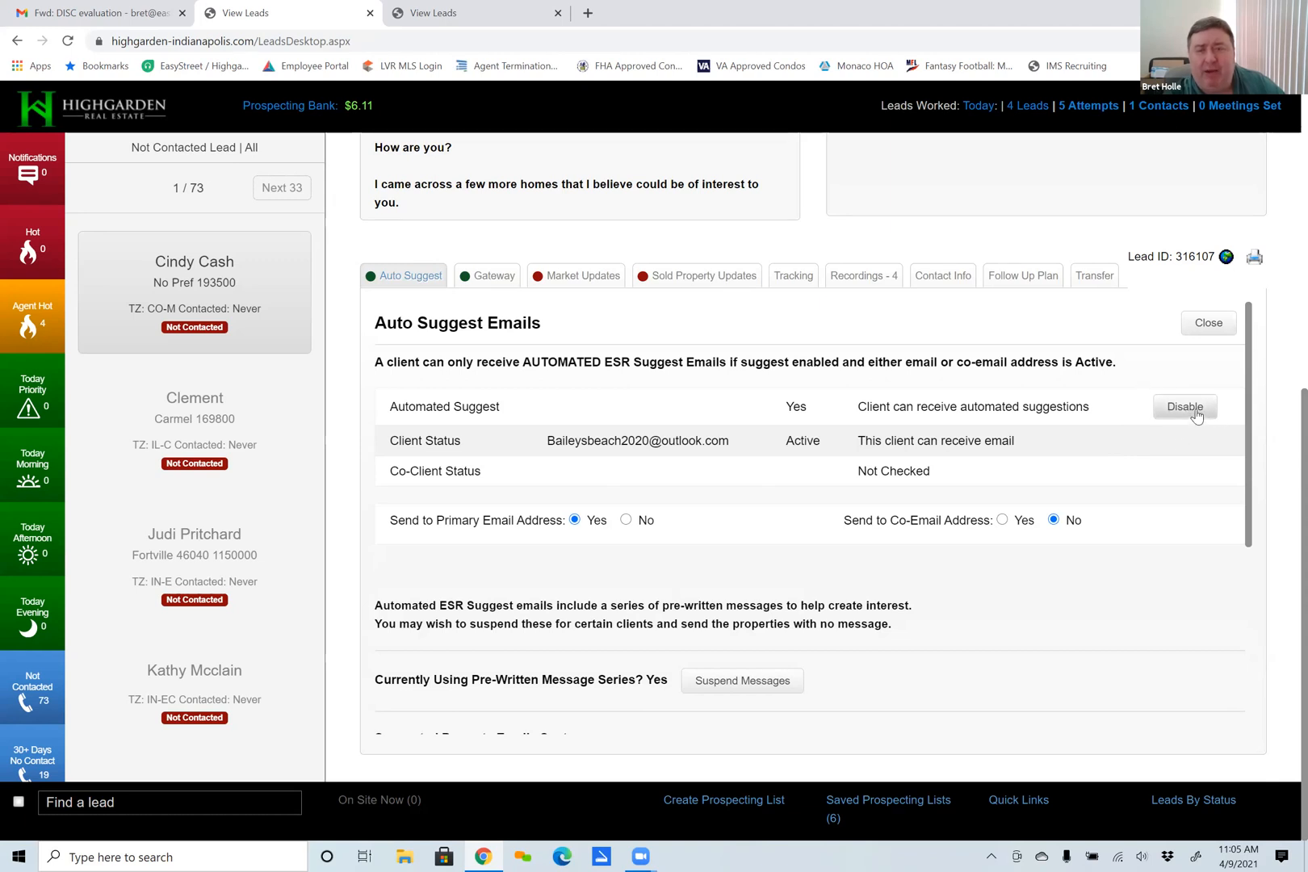
pyautogui.click(1185, 410)
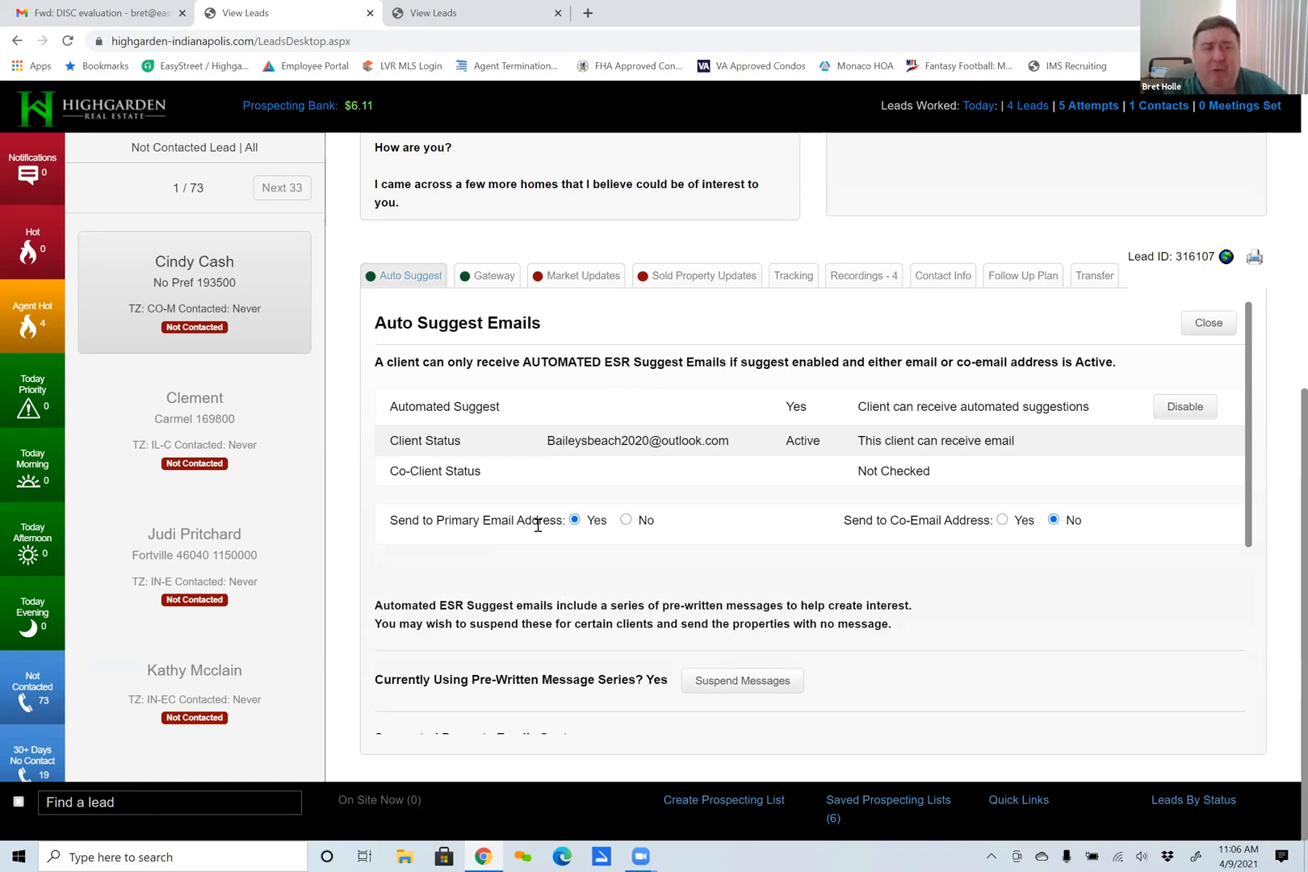
pyautogui.click(1177, 408)
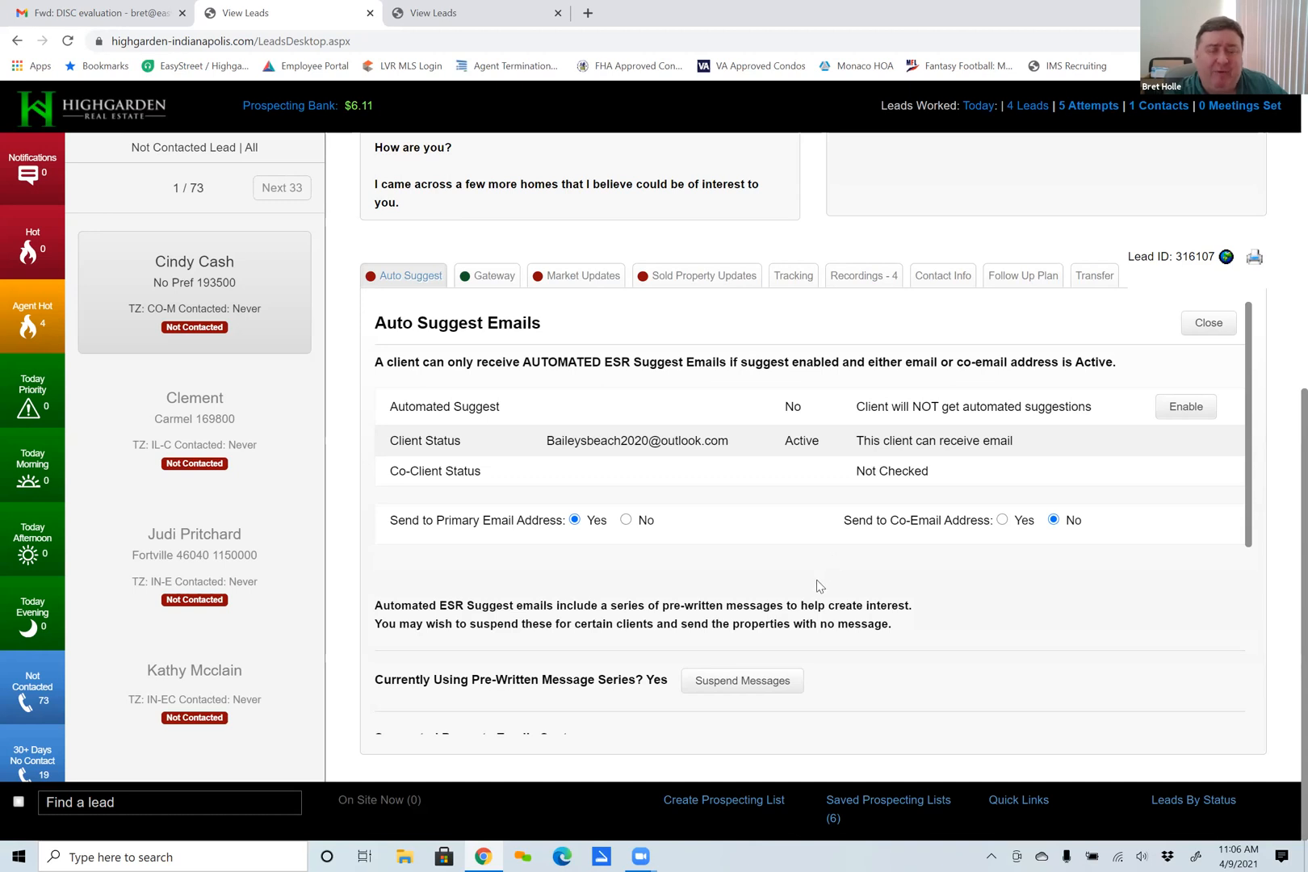
pyautogui.click(1193, 407)
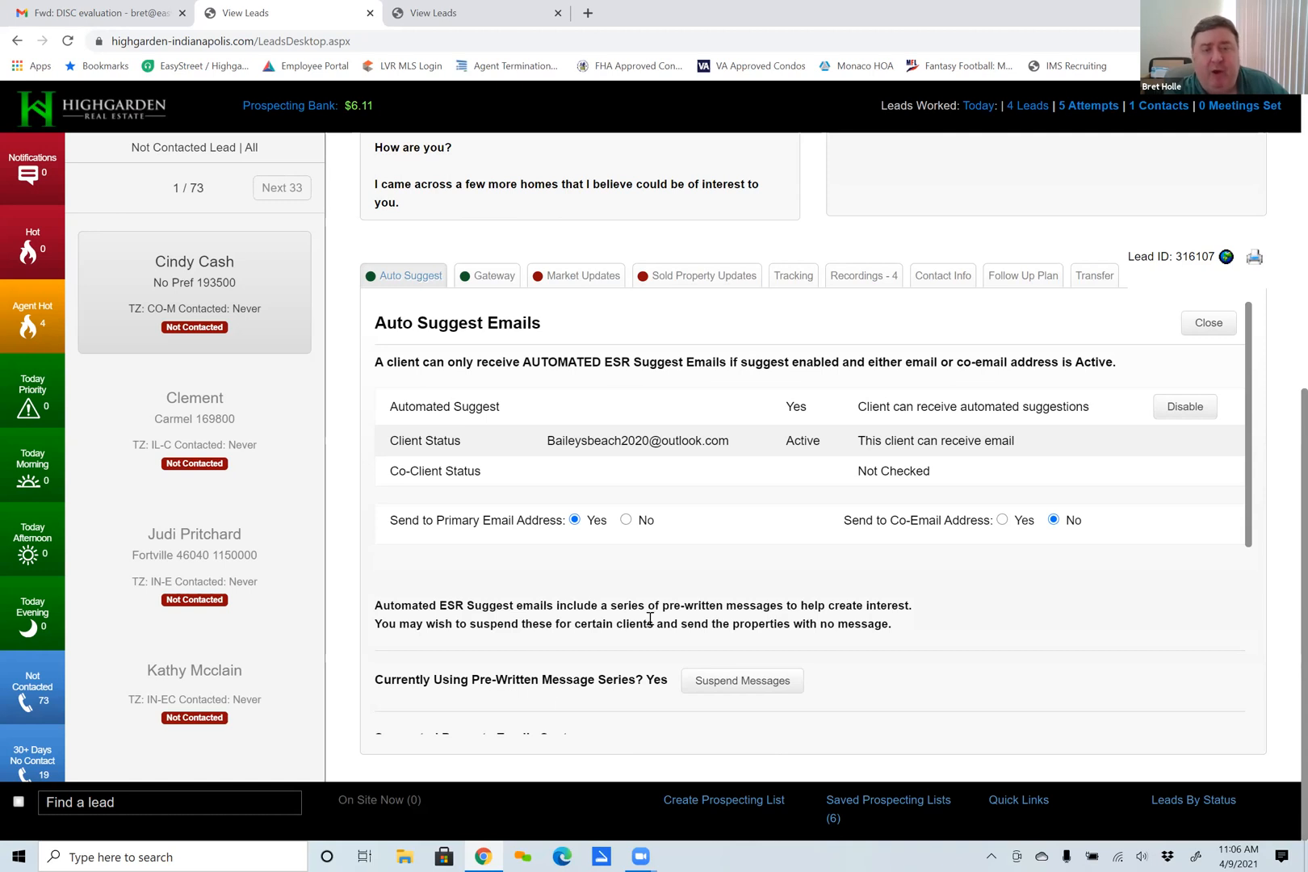
# Open the lead's Gateway settings and review the opt-in status, the existing campaign and its daily frequency.
pyautogui.scroll(-4, 799, 644)
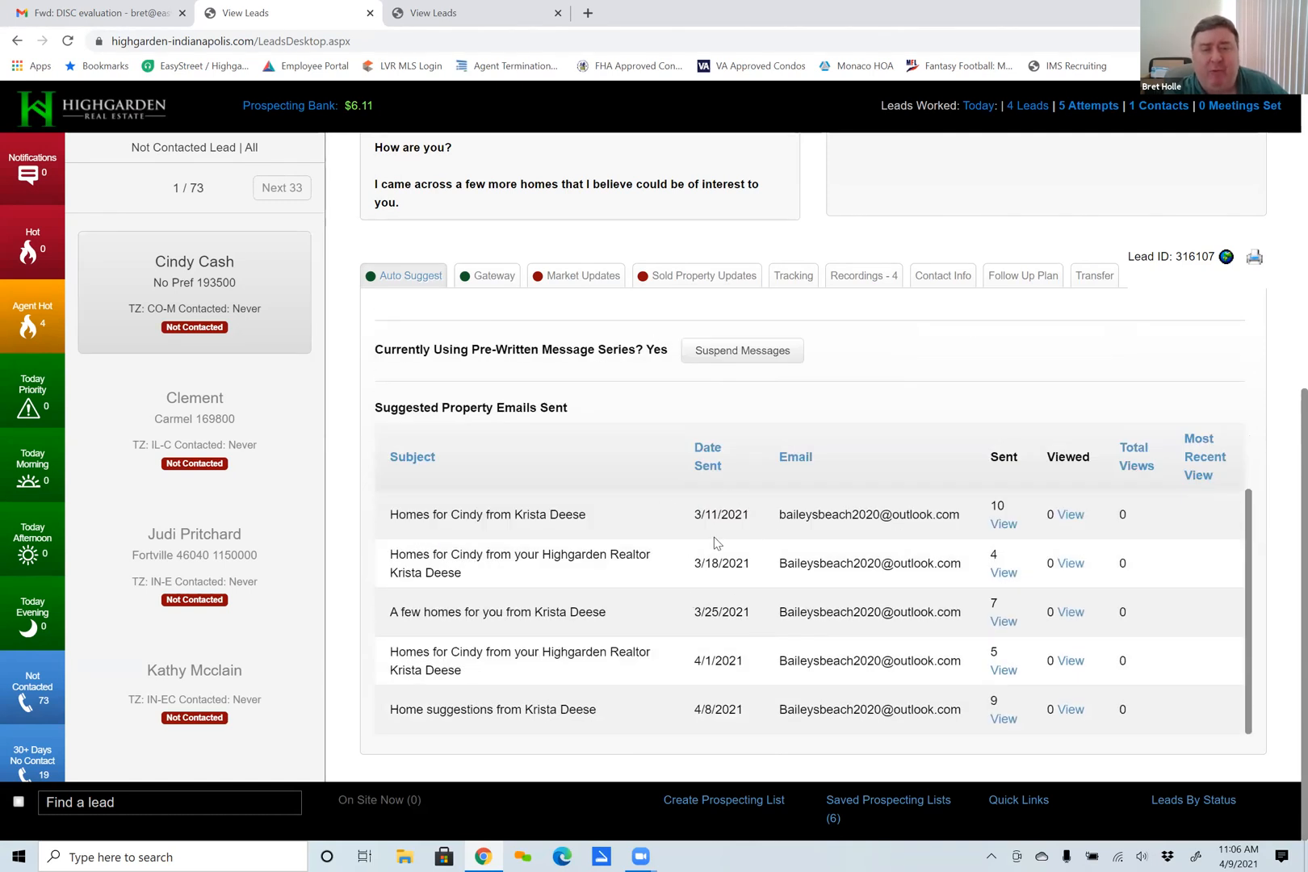
pyautogui.scroll(5, 678, 529)
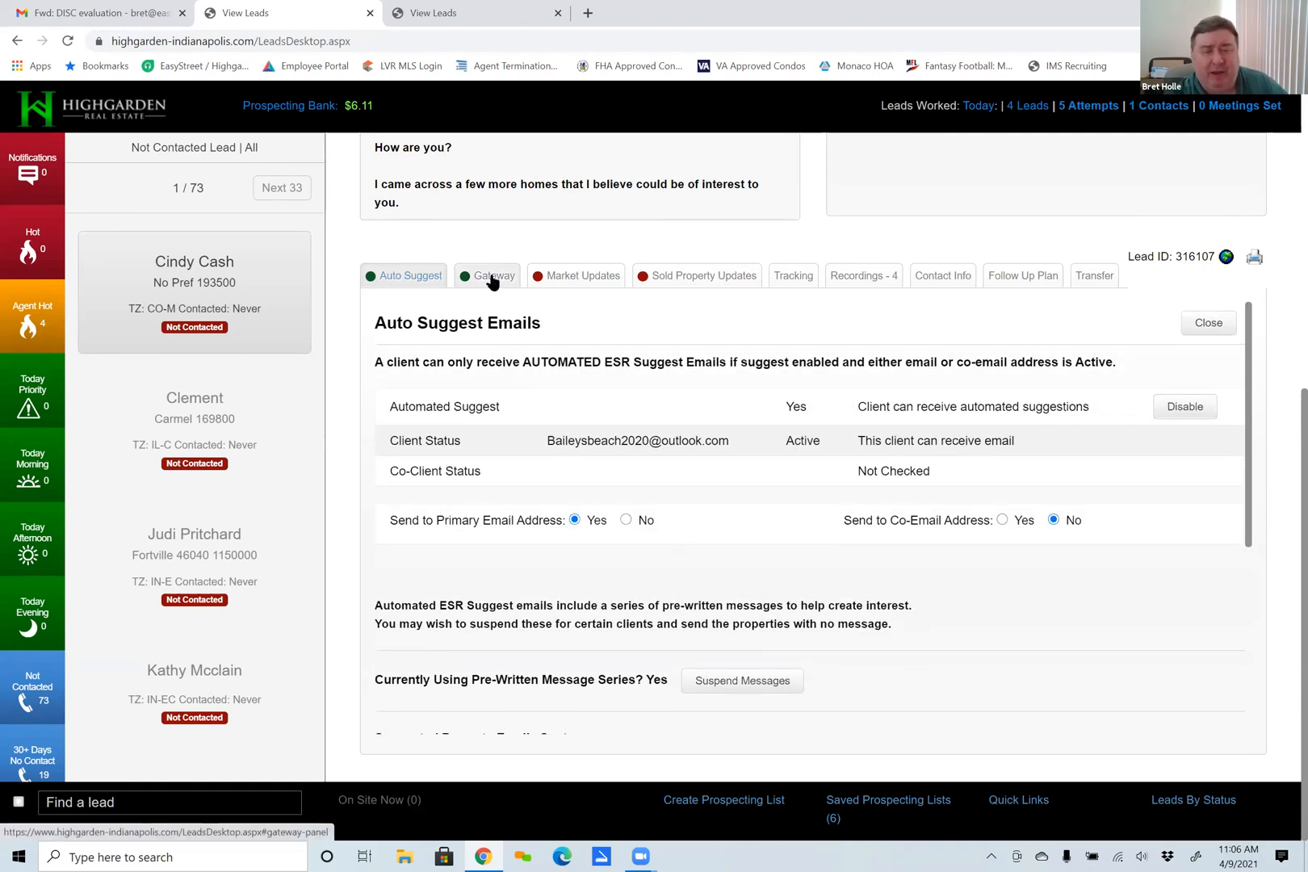
pyautogui.click(491, 277)
pyautogui.scroll(-2, 730, 569)
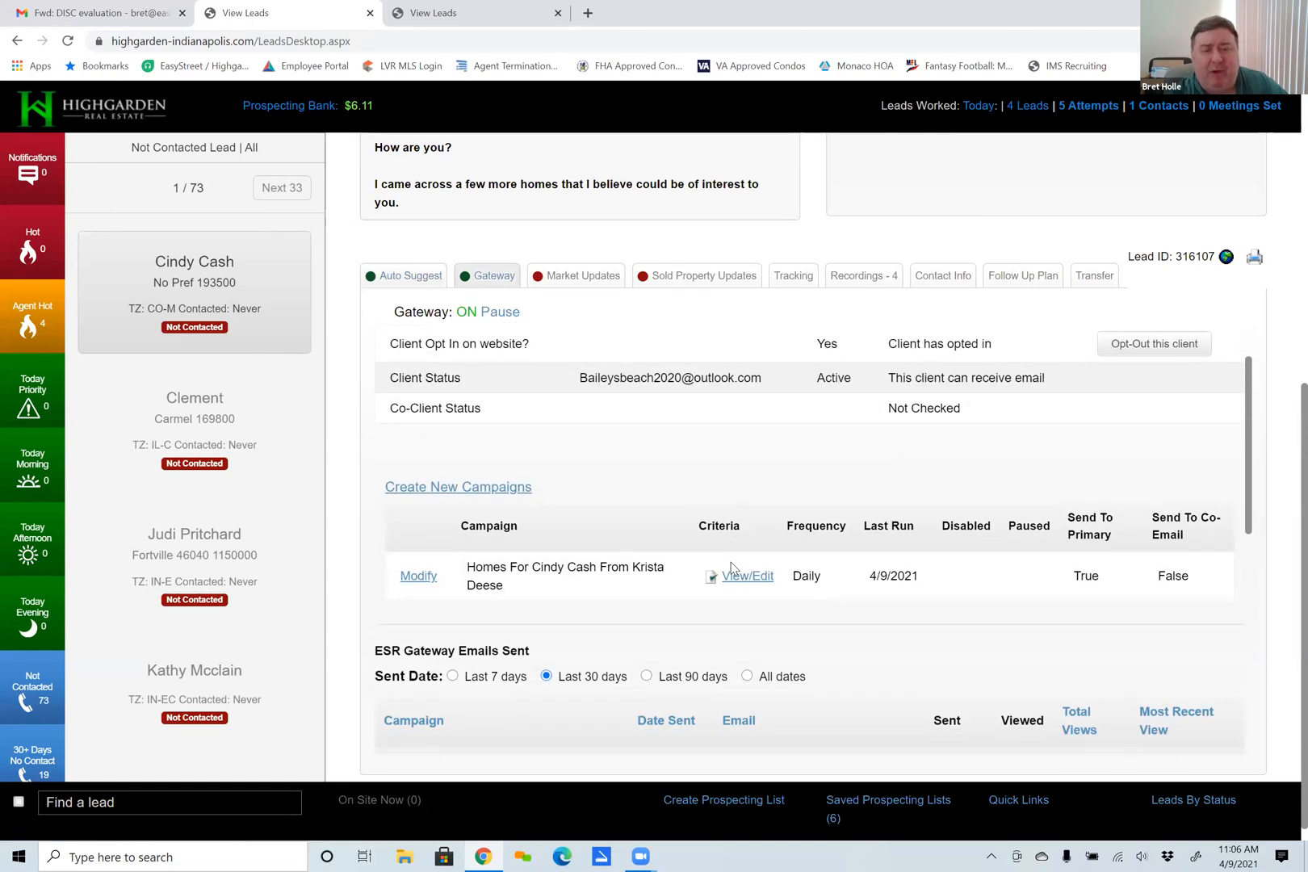
pyautogui.scroll(-2, 731, 569)
pyautogui.scroll(2, 731, 569)
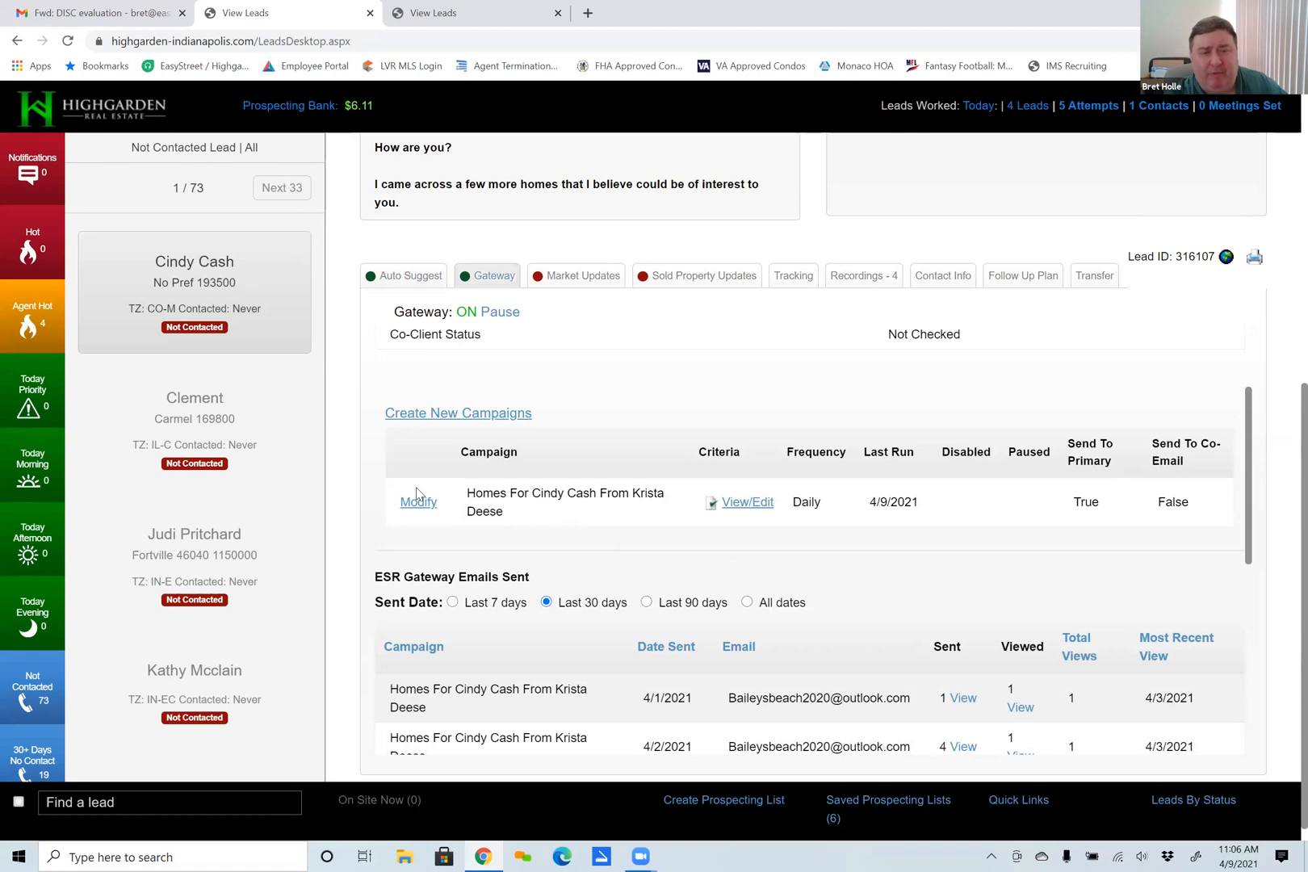
pyautogui.scroll(2, 418, 494)
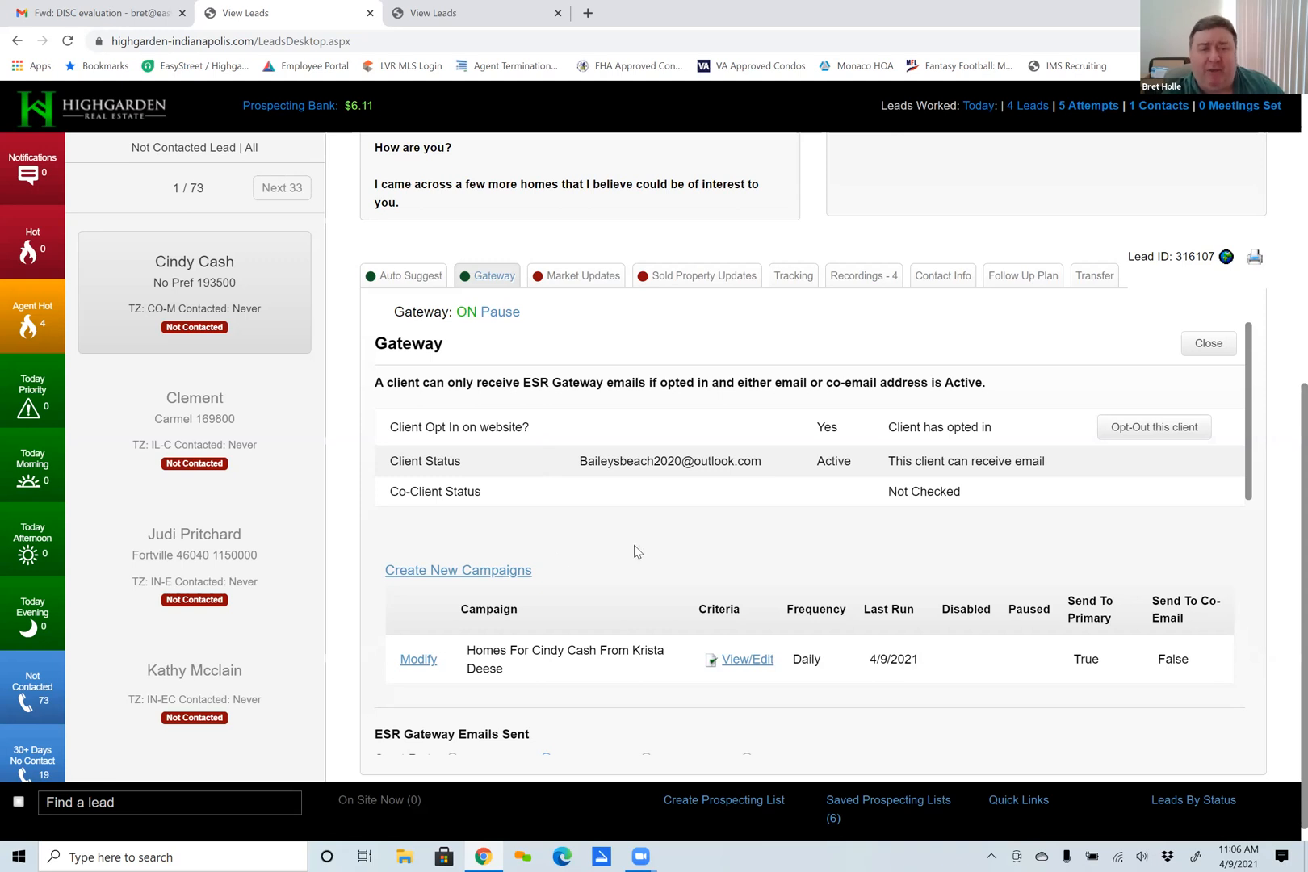
# Review the Gateway emails sent in the last 30 days and sort them by date sent.
pyautogui.scroll(-8, 636, 552)
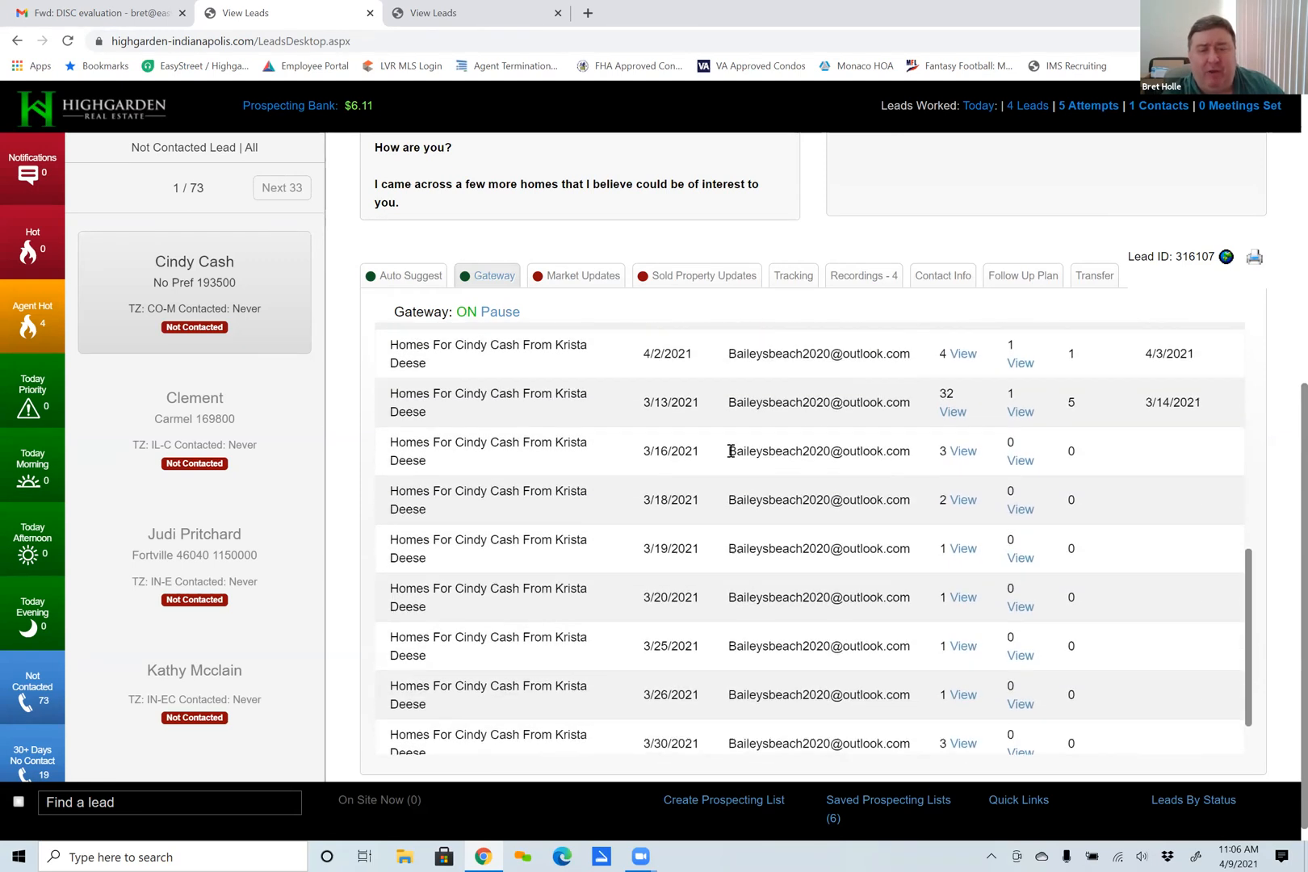
pyautogui.scroll(5, 730, 452)
pyautogui.scroll(-3, 694, 439)
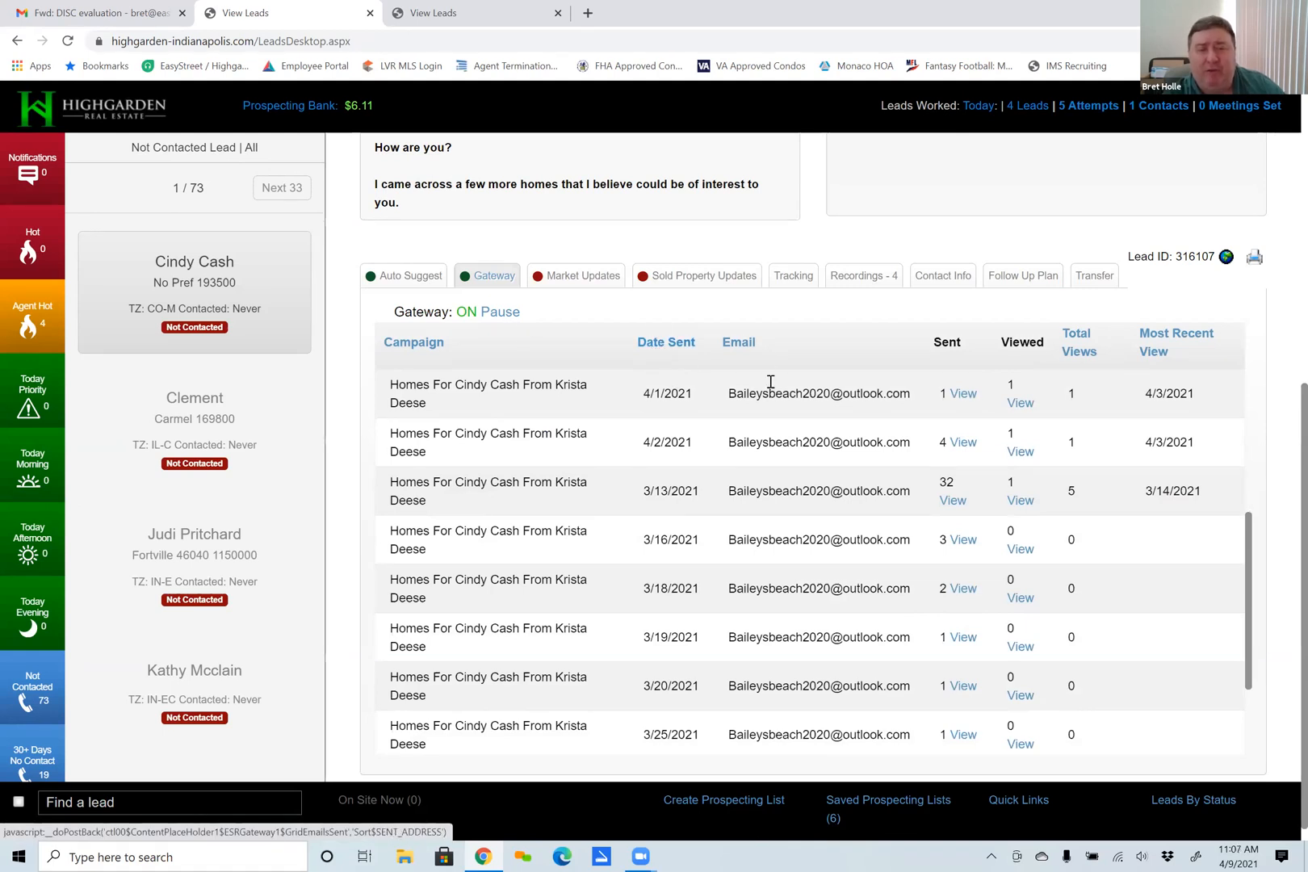
pyautogui.click(675, 348)
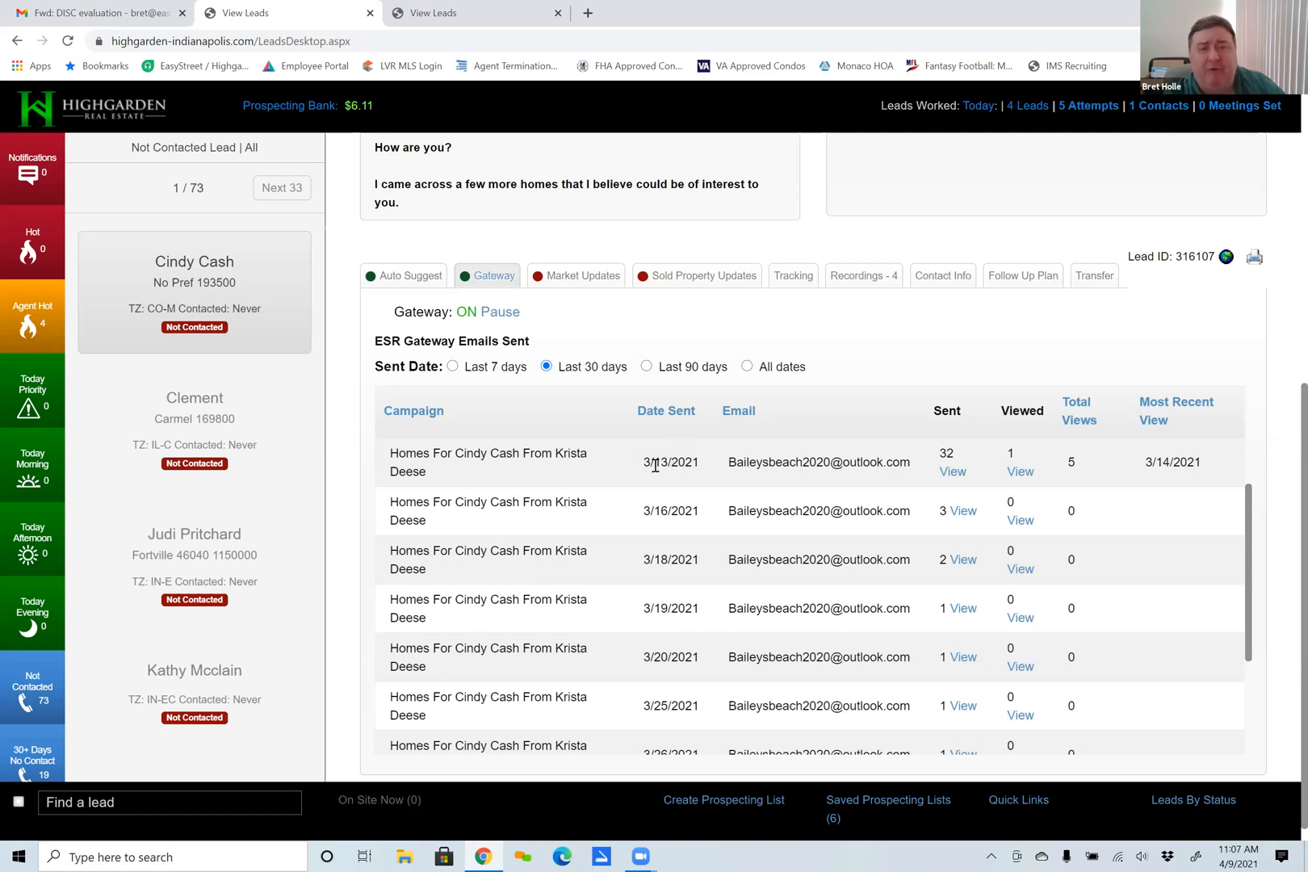
# Return to the Auto Suggest settings and check the dates of the suggested property emails for comparison with Gateway.
pyautogui.click(412, 275)
pyautogui.scroll(-1, 593, 561)
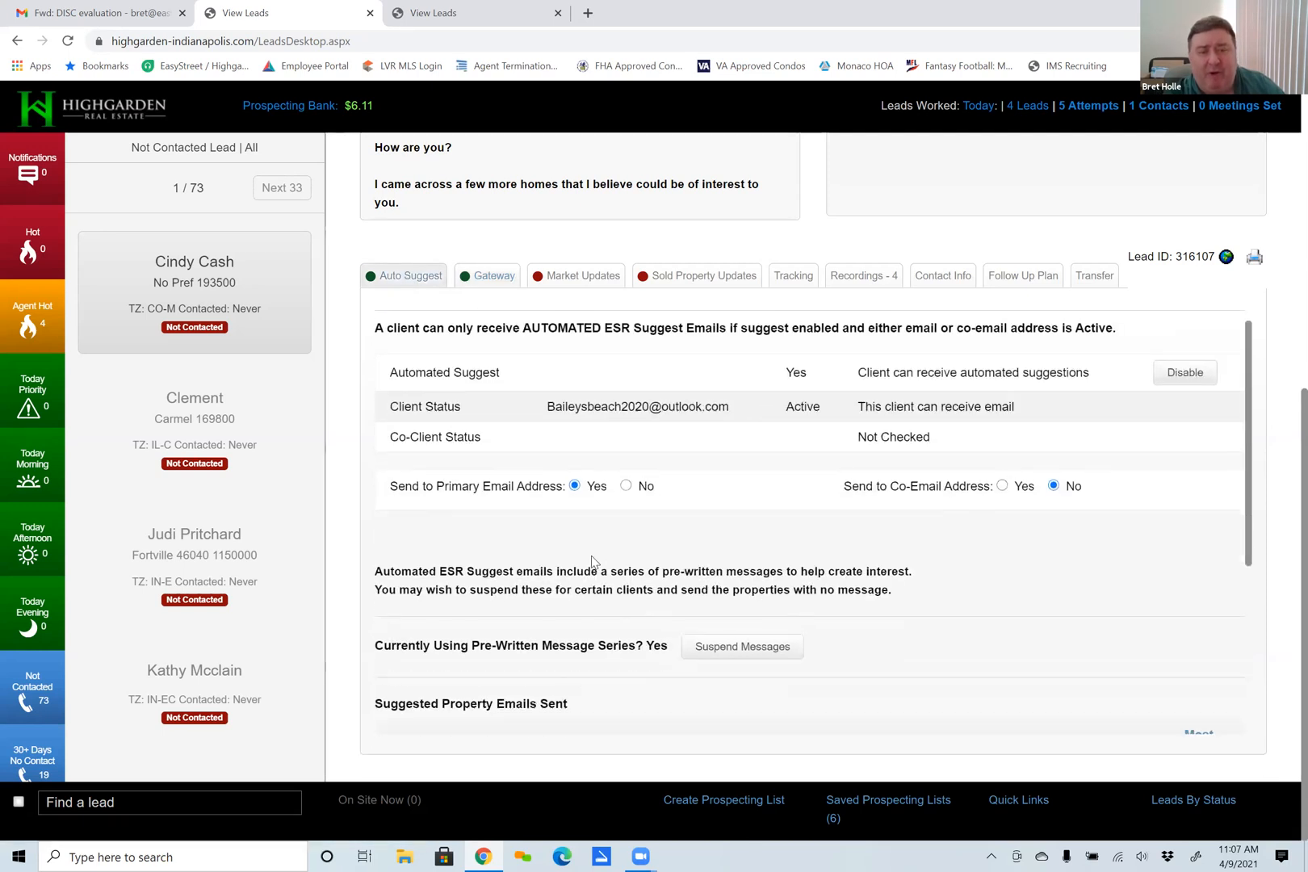
pyautogui.scroll(-4, 592, 561)
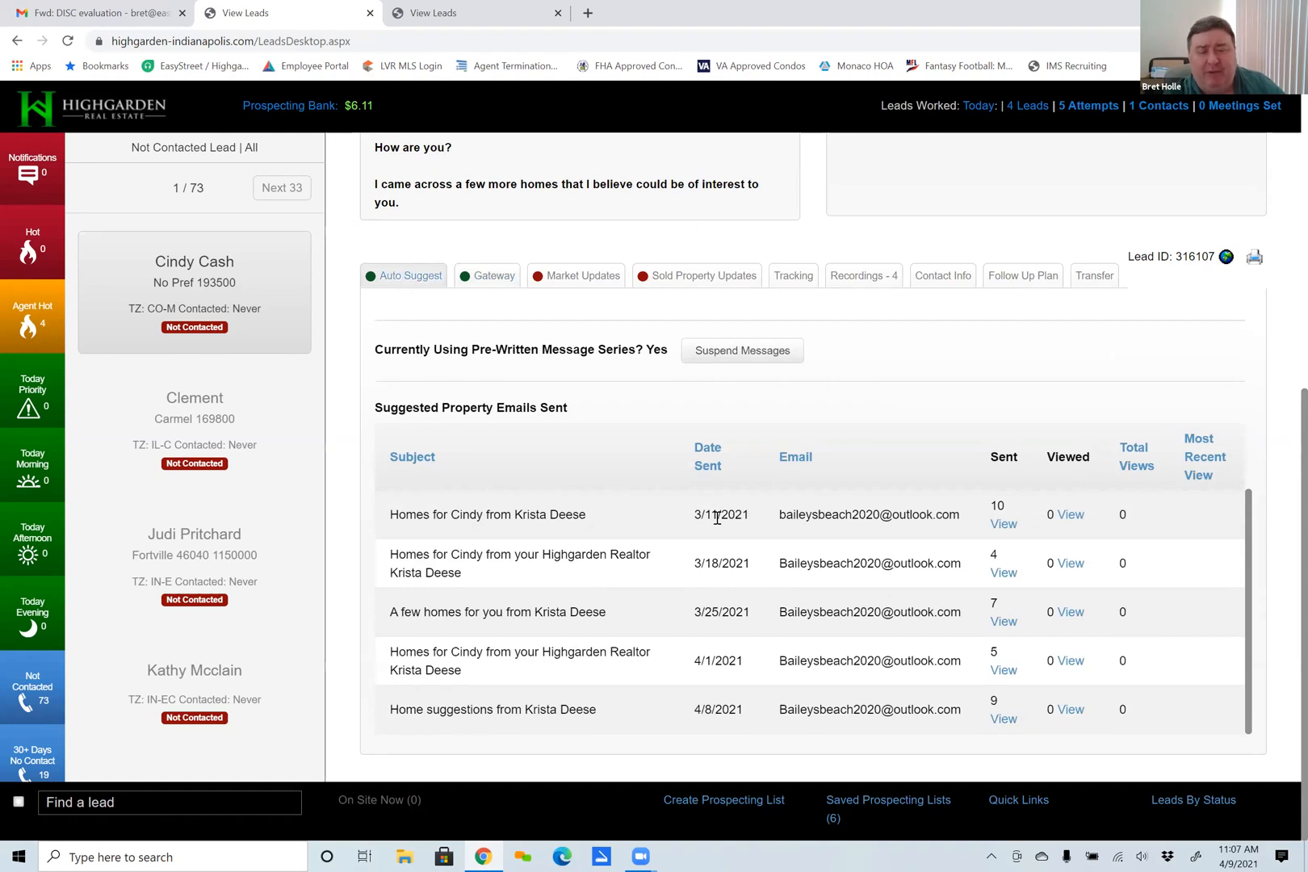
pyautogui.scroll(3, 717, 518)
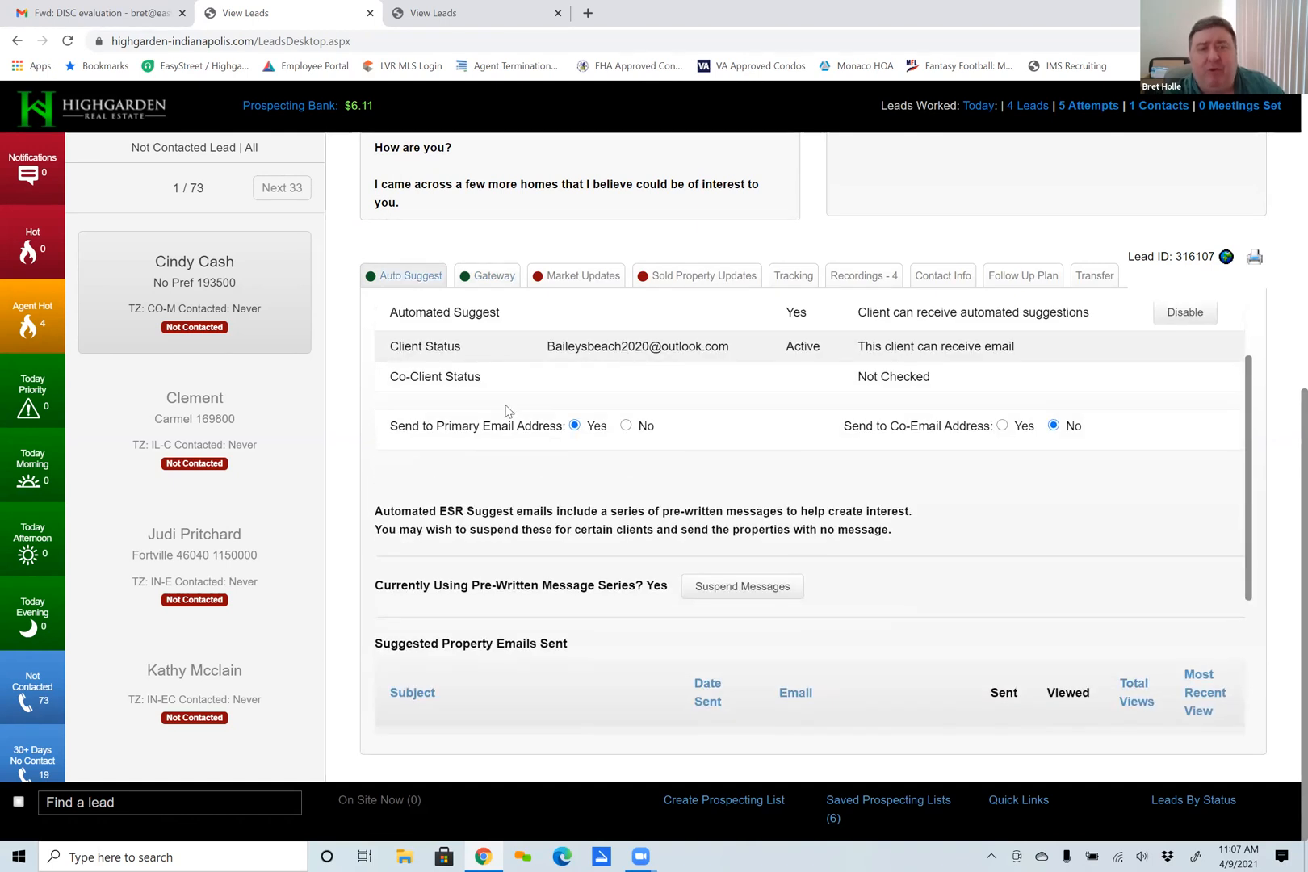
# Open the lead's Gateway settings, sort the emails sent in the last 30 days by newest date sent, and review their dates and views.
pyautogui.scroll(2, 504, 414)
pyautogui.click(486, 276)
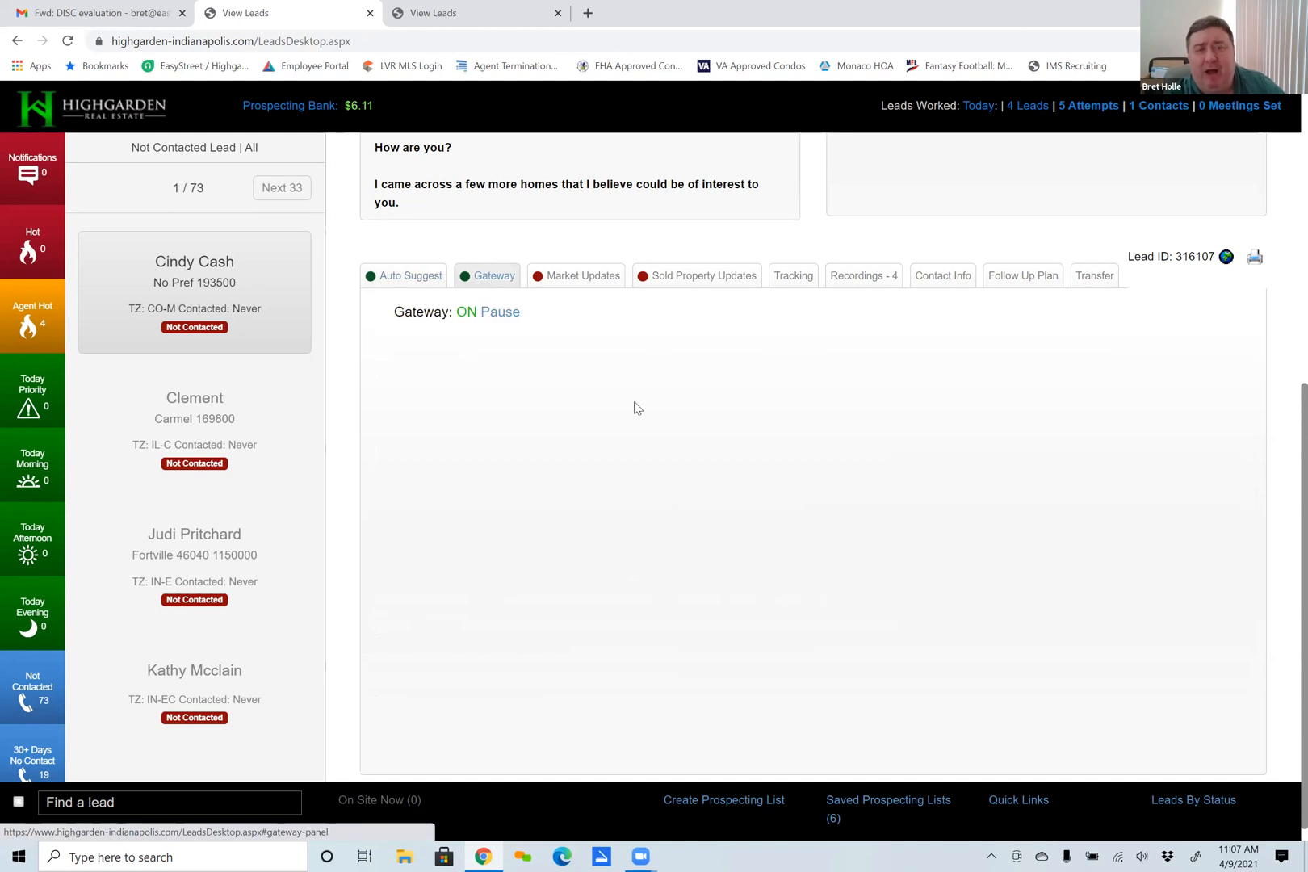
pyautogui.scroll(-3, 888, 581)
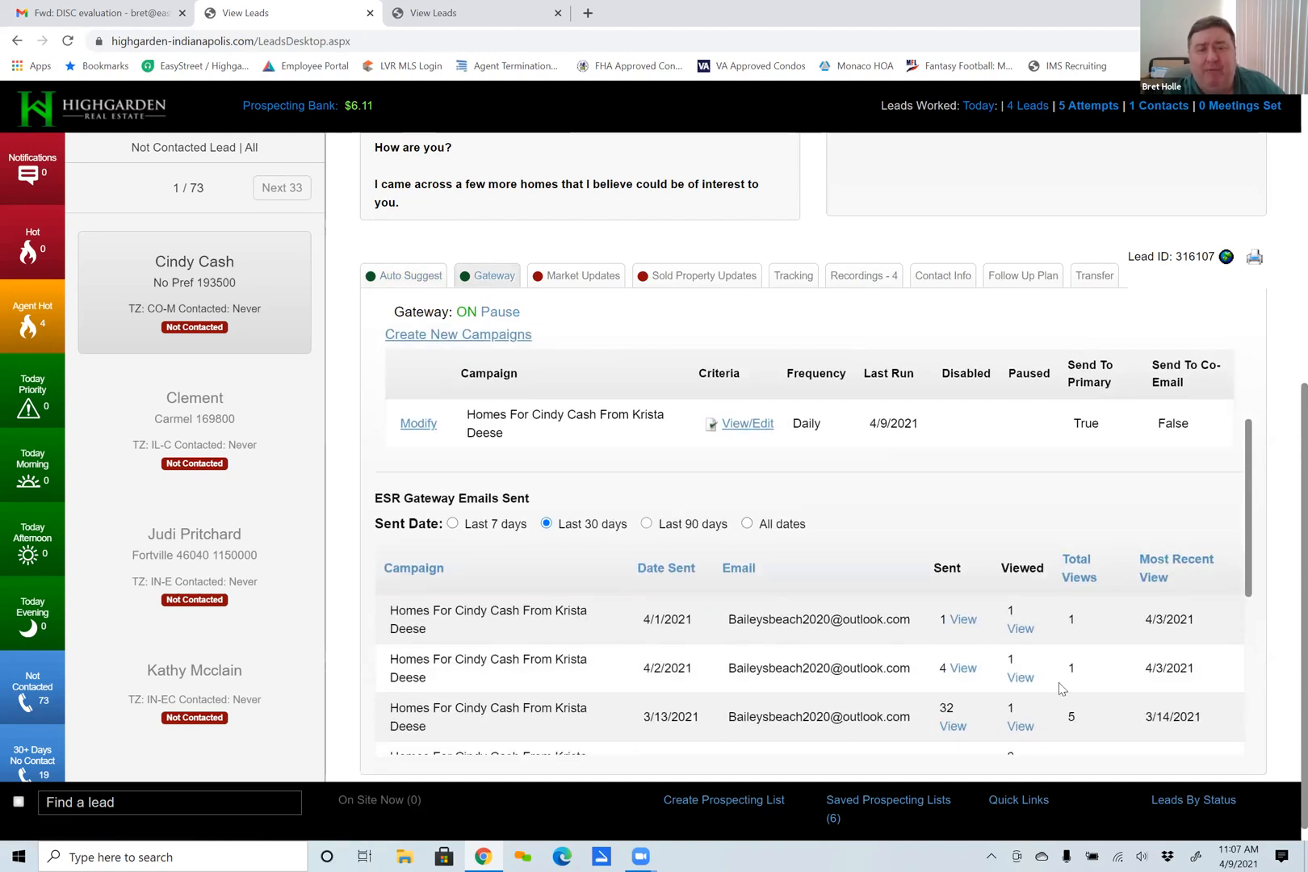
pyautogui.scroll(-2, 869, 638)
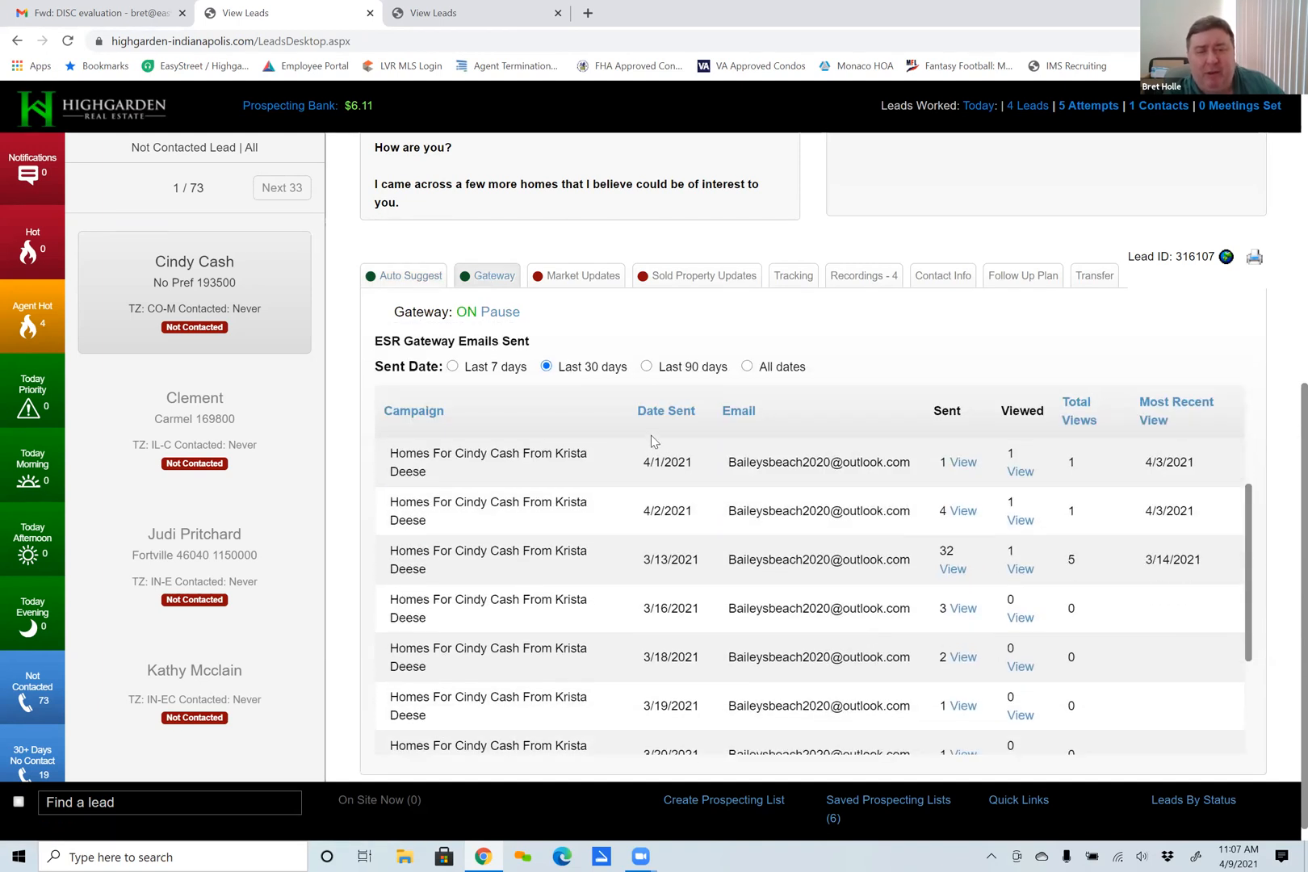
pyautogui.click(664, 412)
pyautogui.scroll(-6, 678, 476)
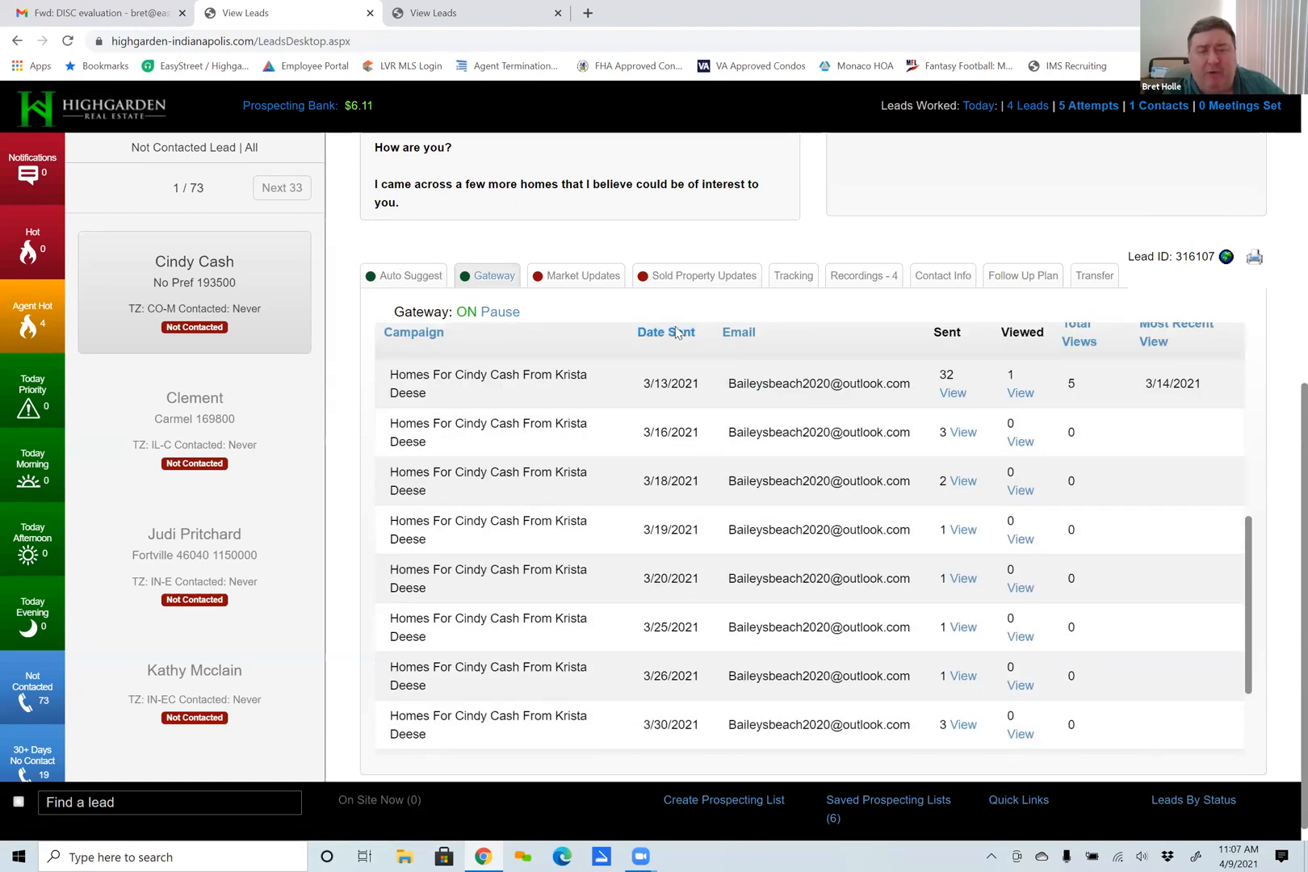
pyautogui.click(679, 334)
pyautogui.scroll(-5, 726, 565)
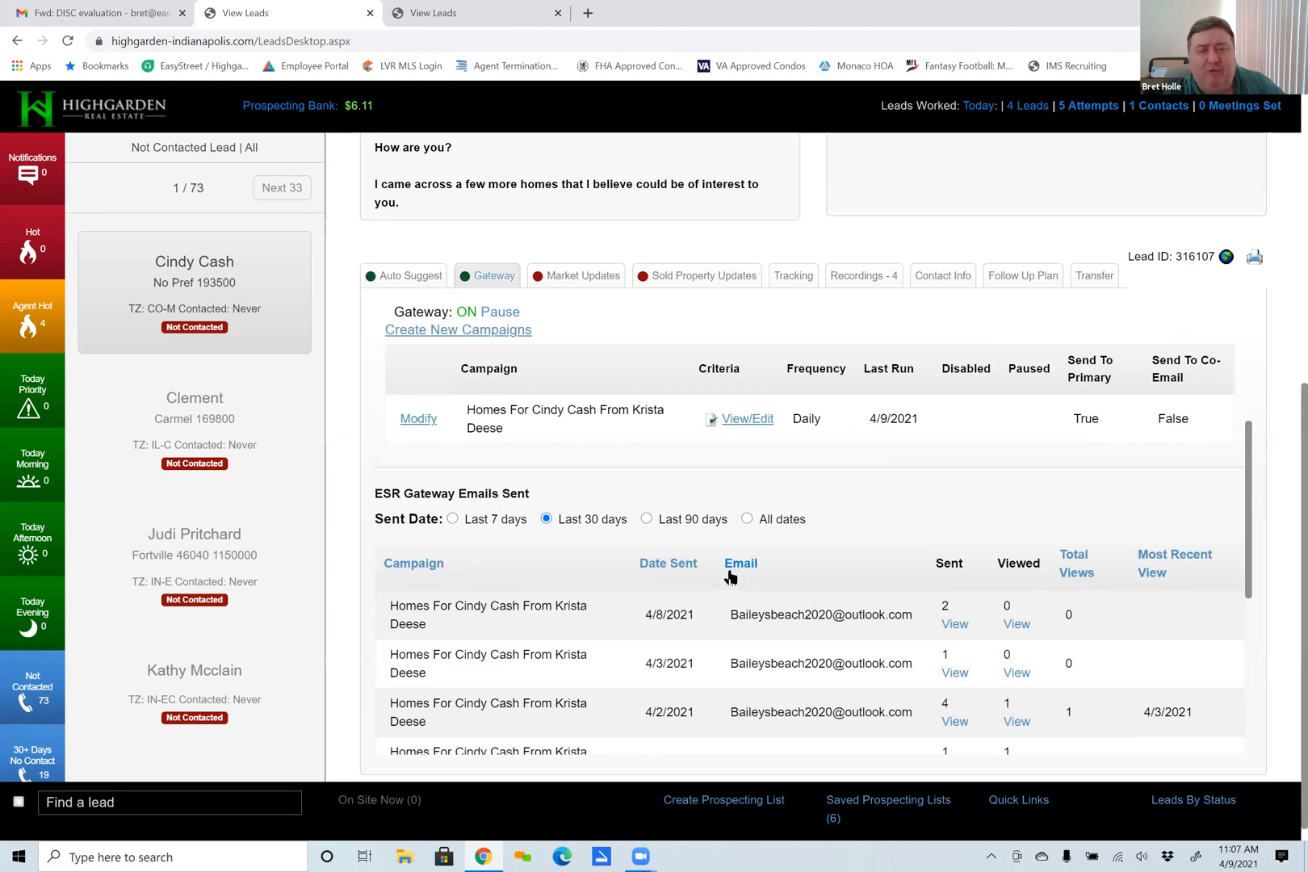
pyautogui.scroll(-1, 711, 521)
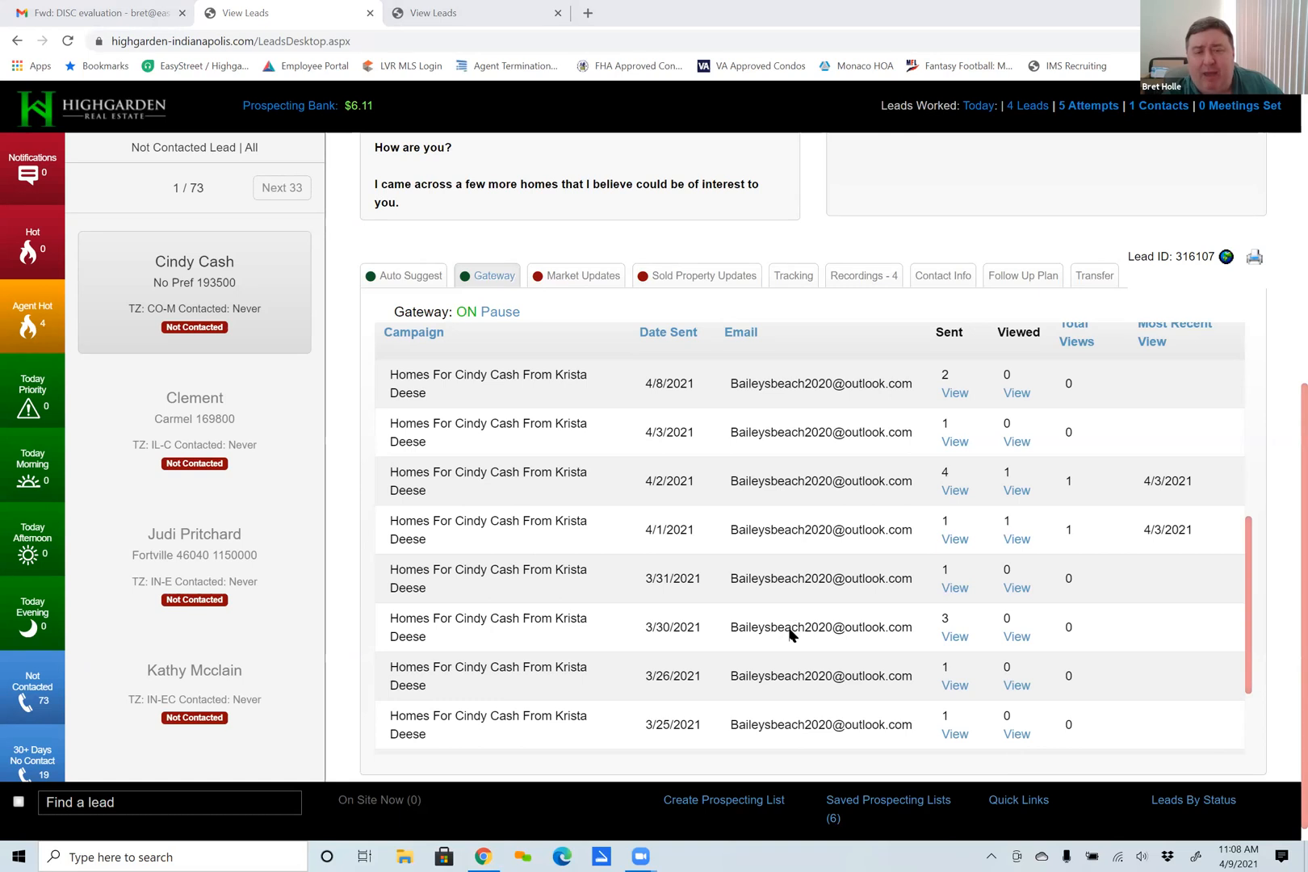
pyautogui.scroll(1, 791, 635)
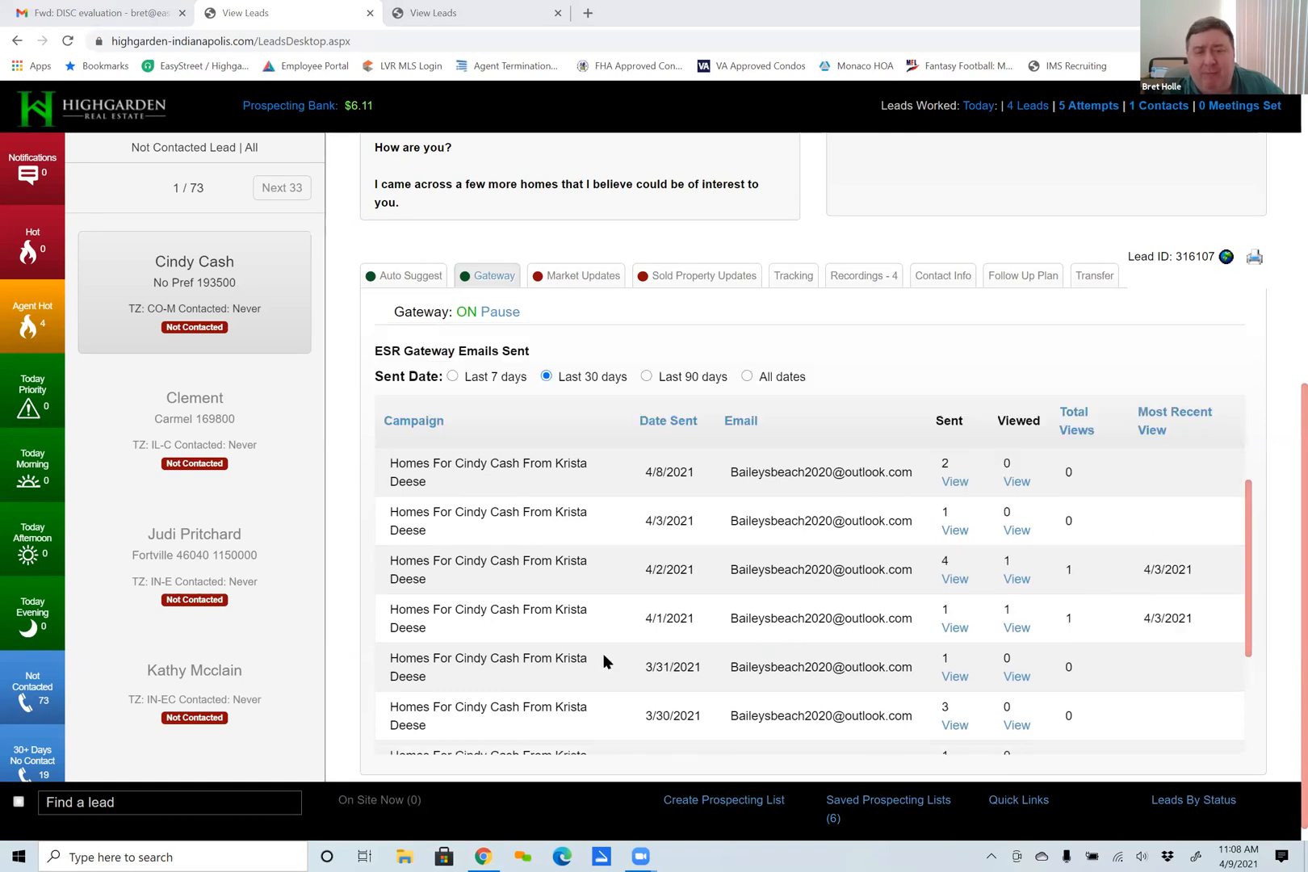
# Switch briefly to Auto Suggest, reopen the Gateway email history and sort it again with the newest date sent first.
pyautogui.click(394, 280)
pyautogui.click(484, 279)
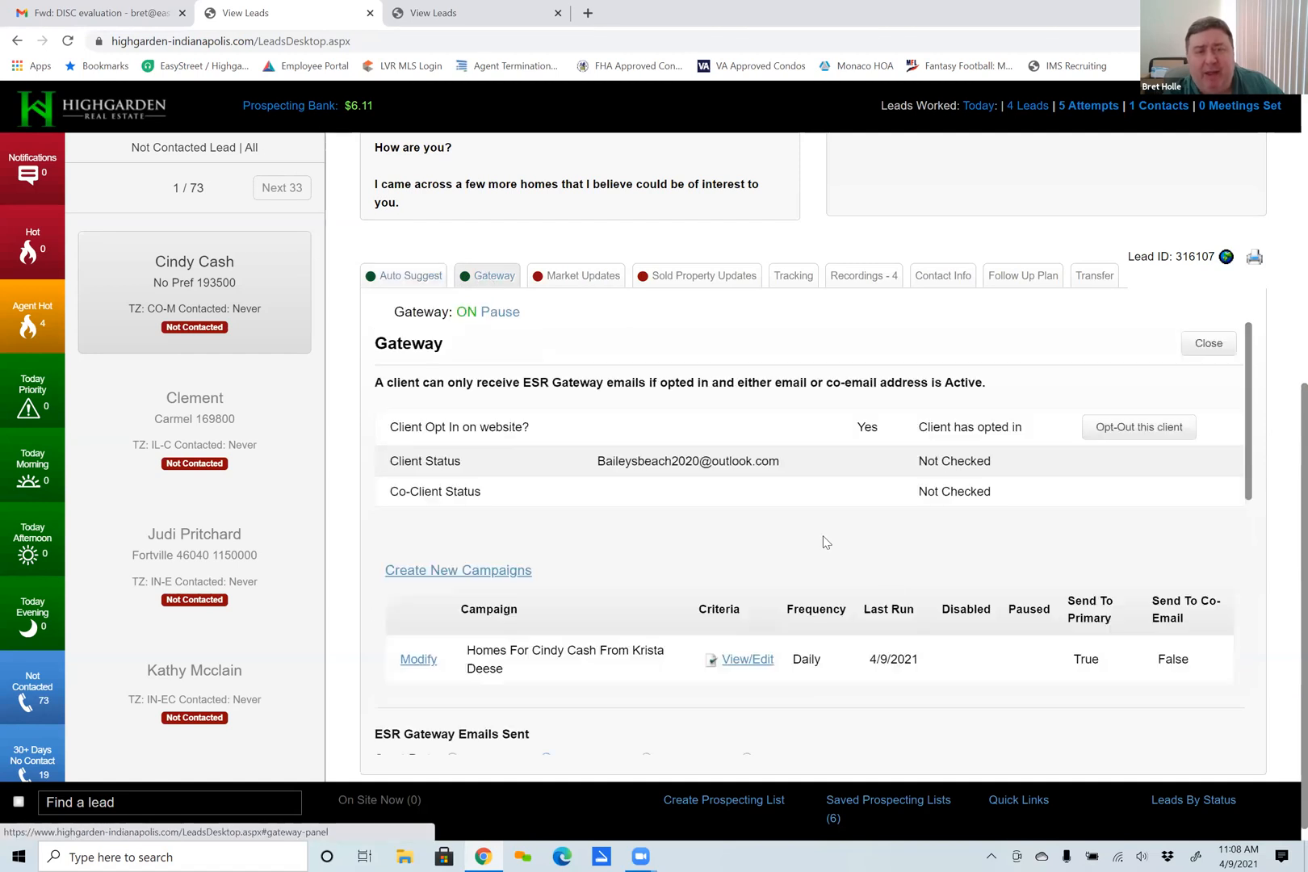
pyautogui.scroll(-4, 848, 565)
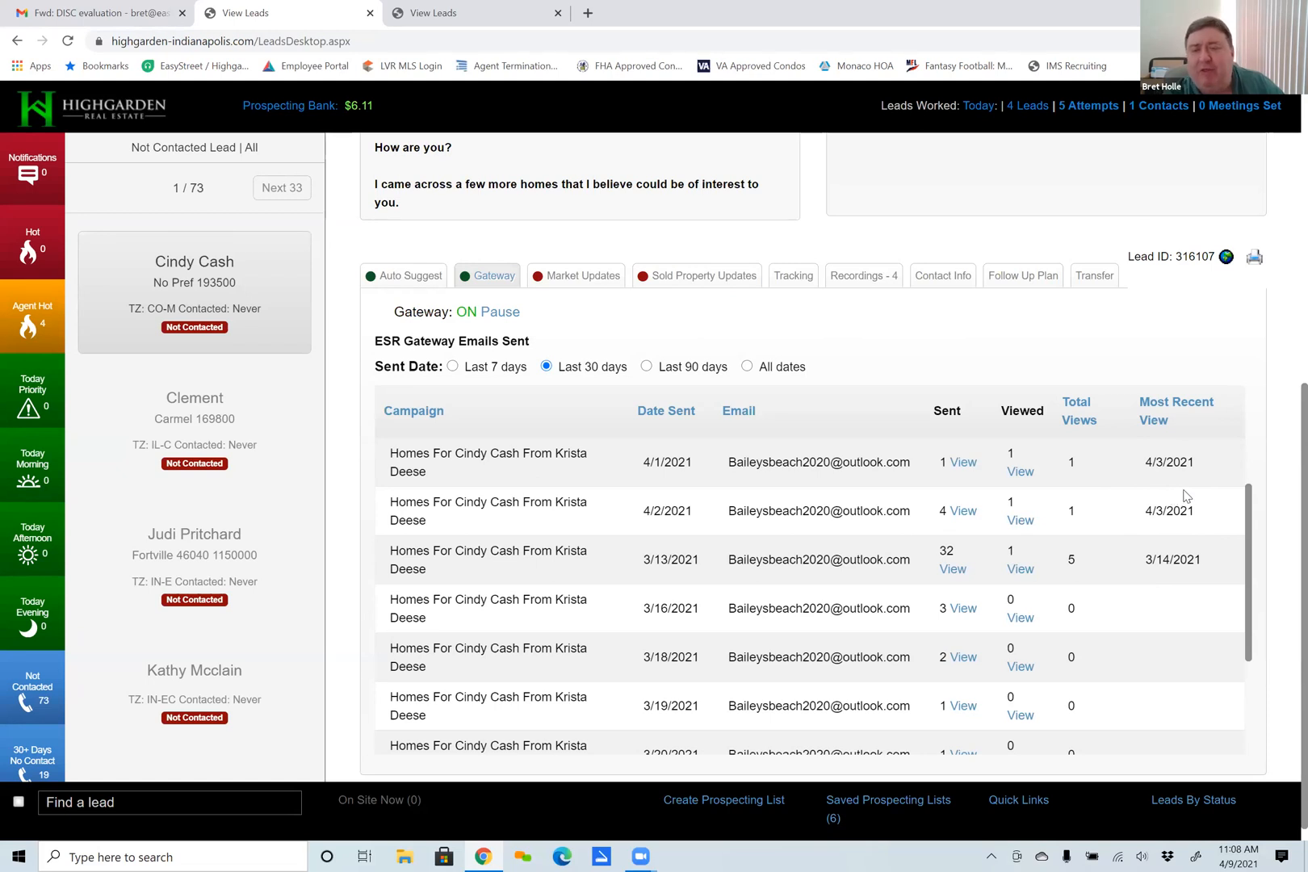
pyautogui.click(656, 413)
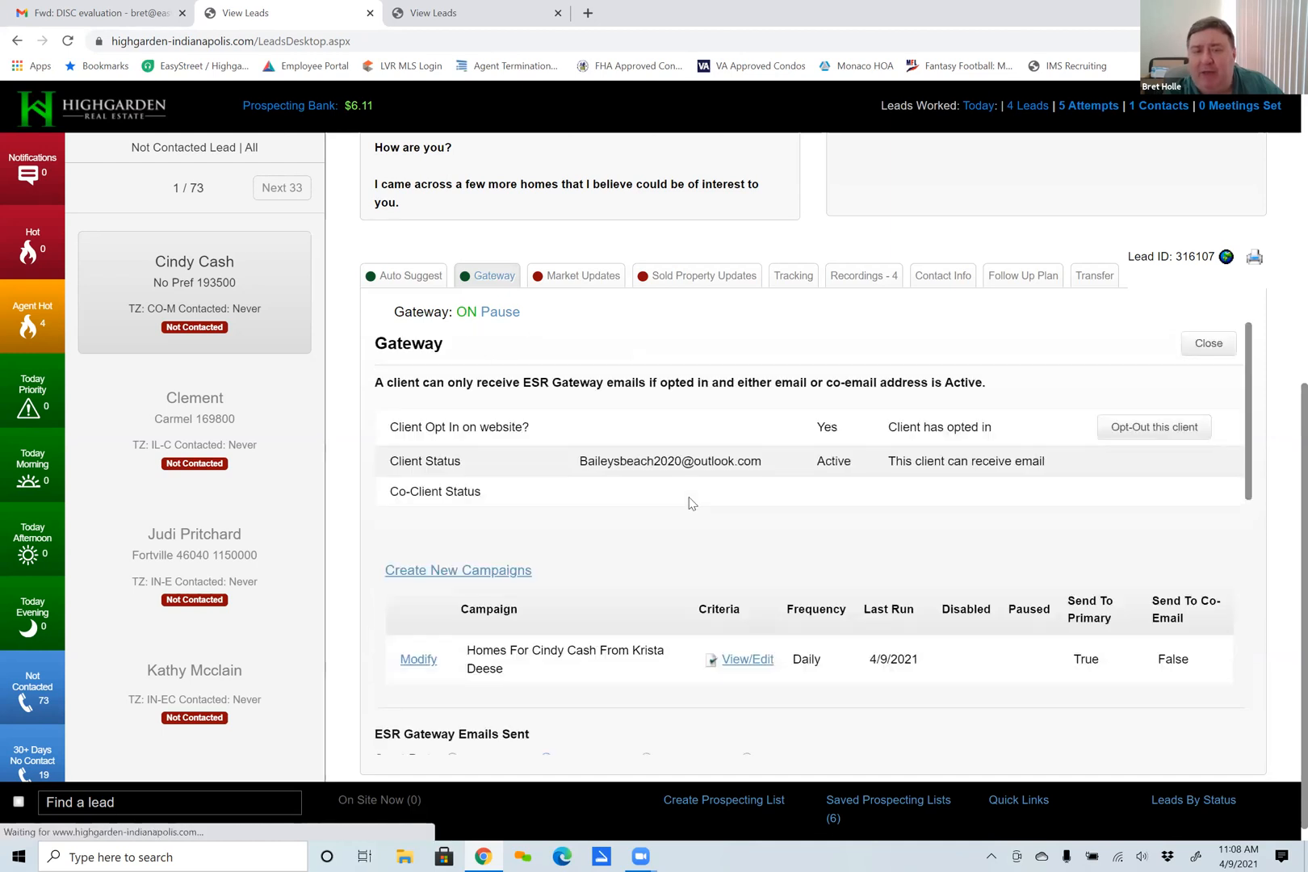
pyautogui.scroll(-5, 686, 516)
pyautogui.scroll(3, 679, 412)
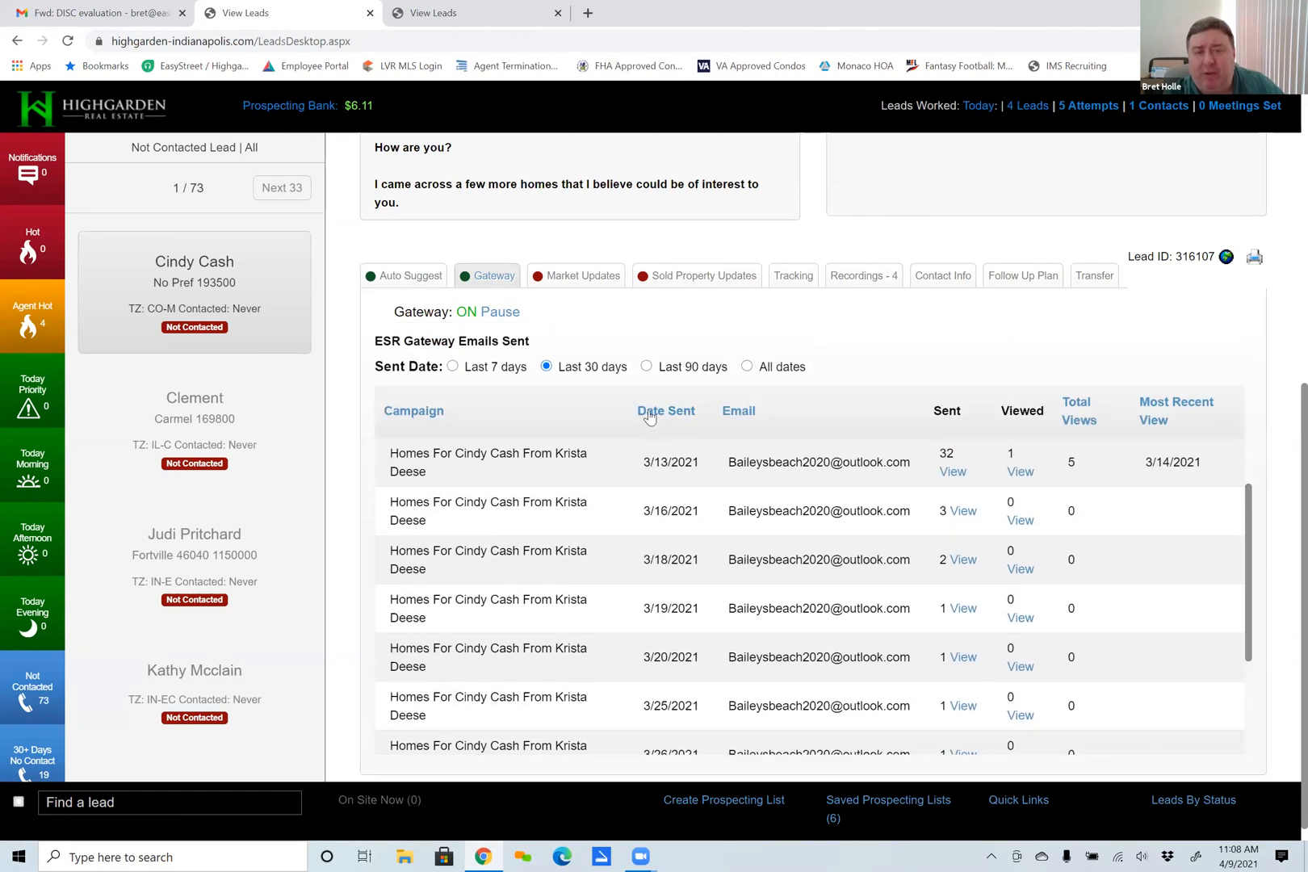
pyautogui.click(654, 413)
pyautogui.scroll(-6, 739, 636)
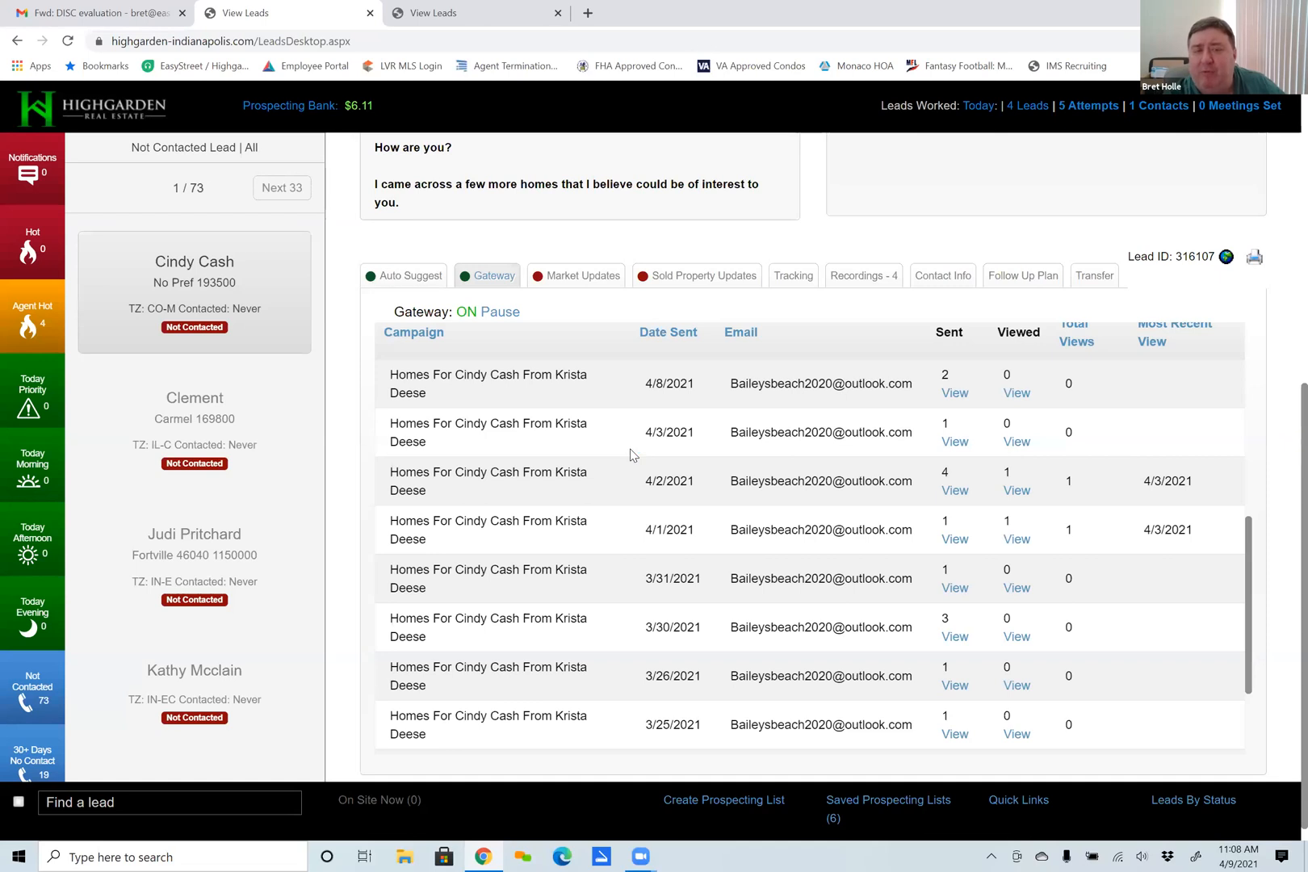
# Compare the Auto Suggest settings with the Gateway campaign's frequency, last run date and sent emails.
pyautogui.click(394, 278)
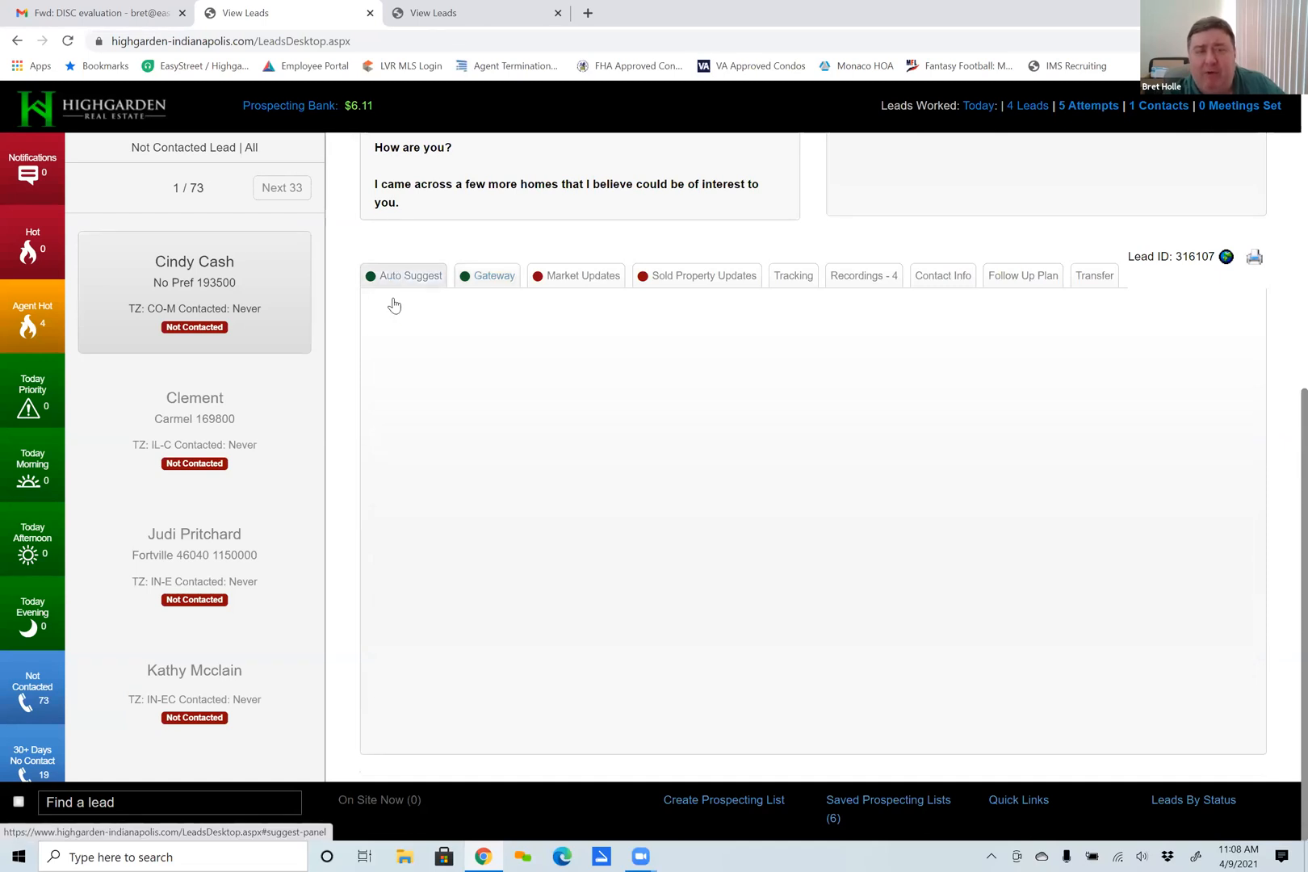
pyautogui.click(482, 281)
pyautogui.scroll(-5, 875, 553)
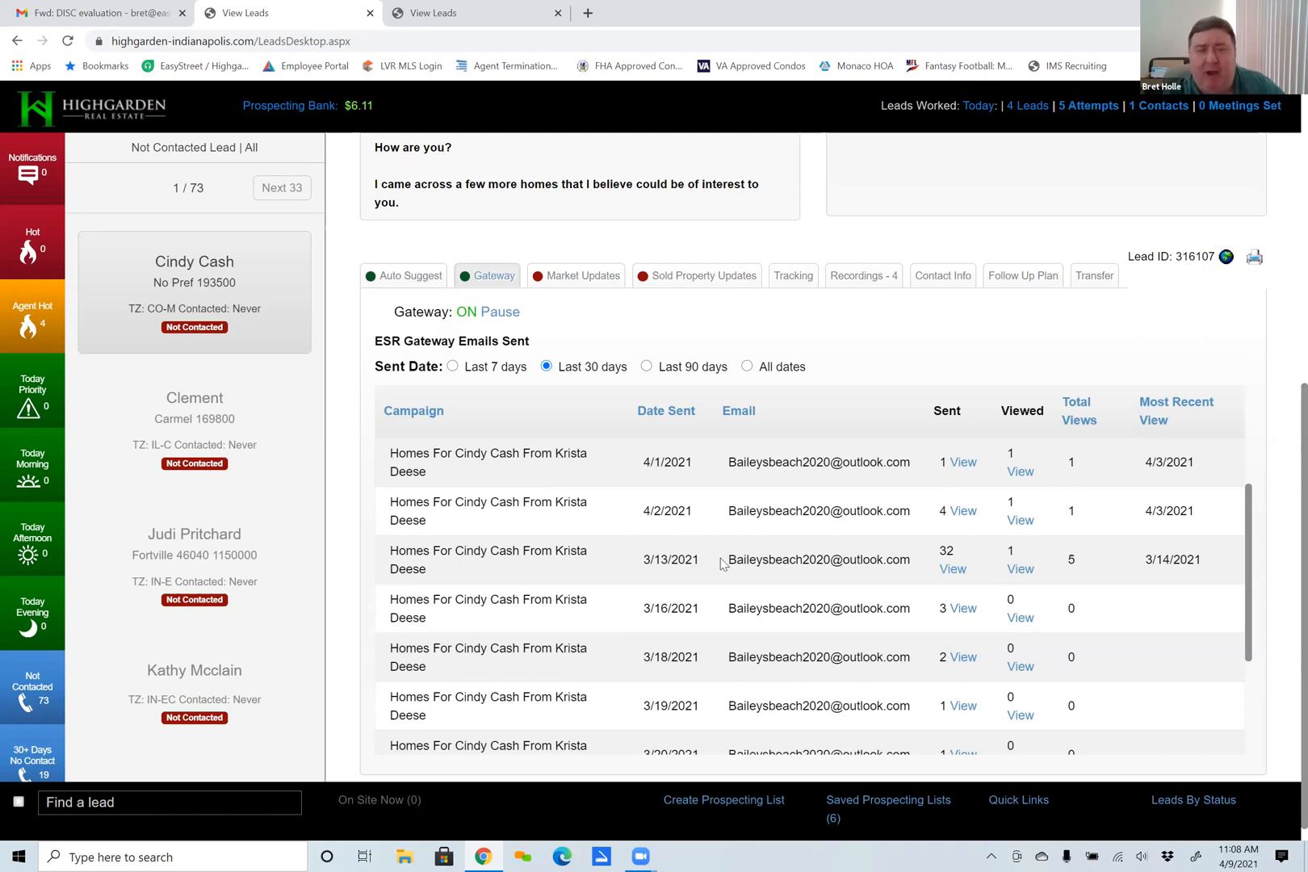
pyautogui.scroll(5, 724, 564)
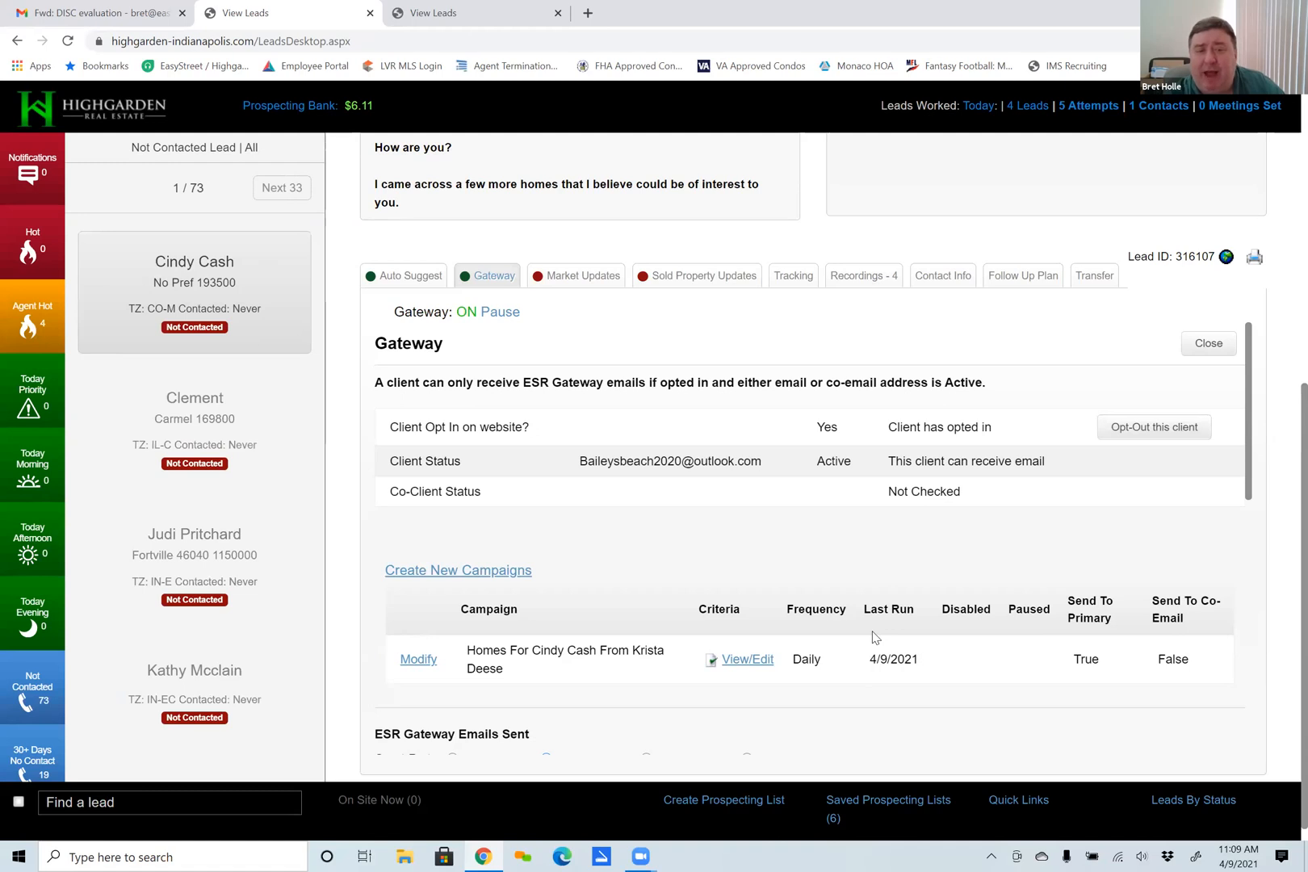
pyautogui.scroll(-4, 874, 638)
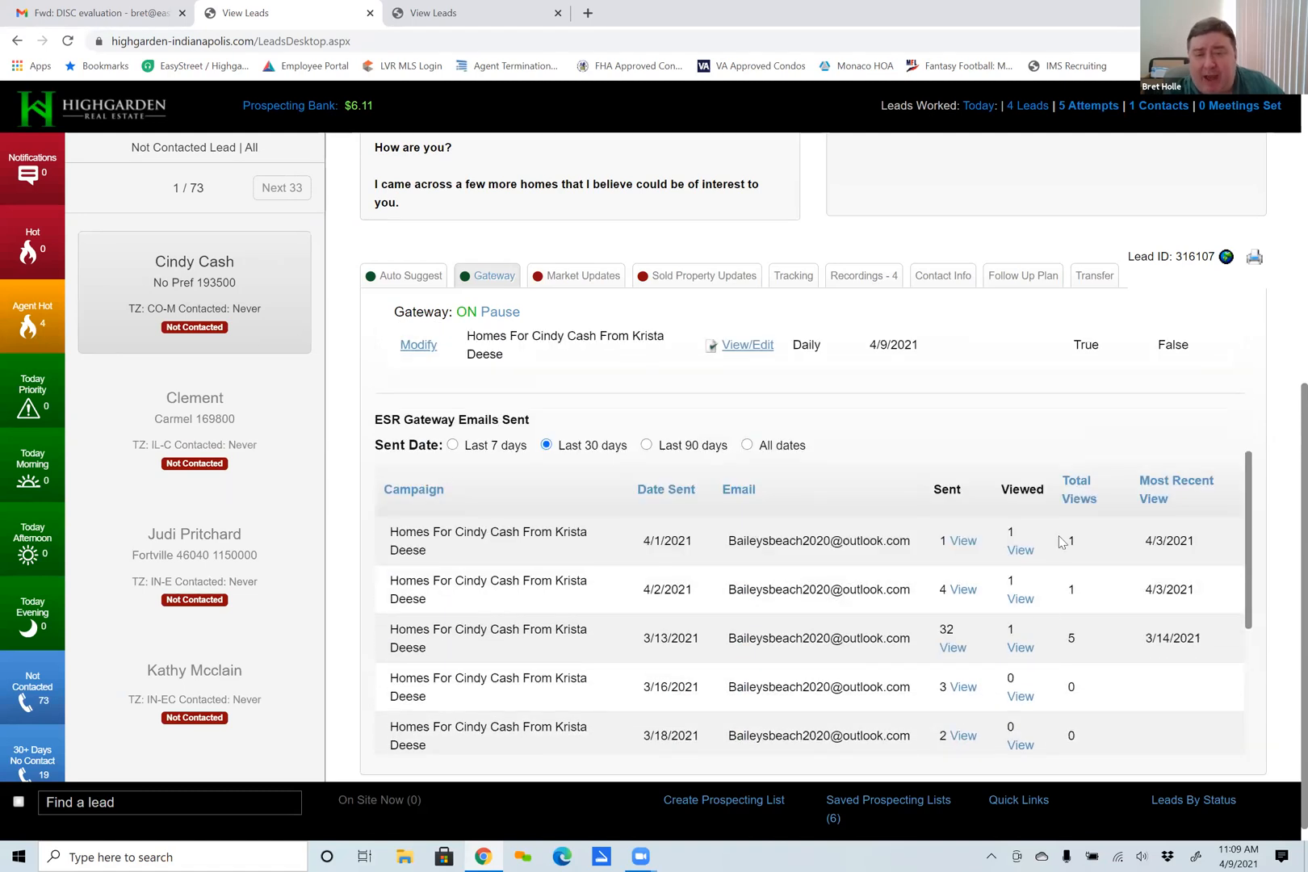
pyautogui.scroll(3, 695, 618)
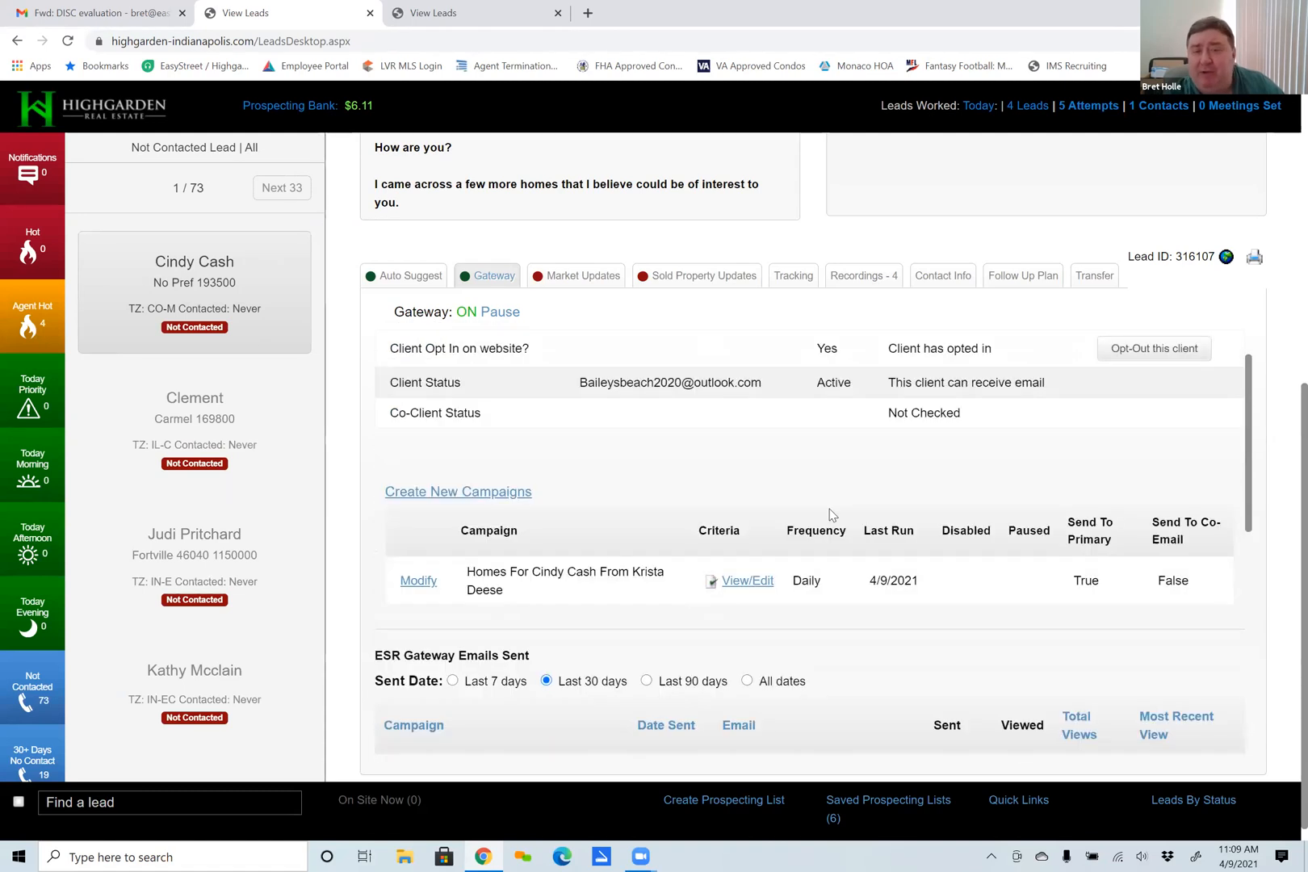
# Disable automated suggestions in the lead's Auto Suggest settings.
pyautogui.scroll(1, 831, 514)
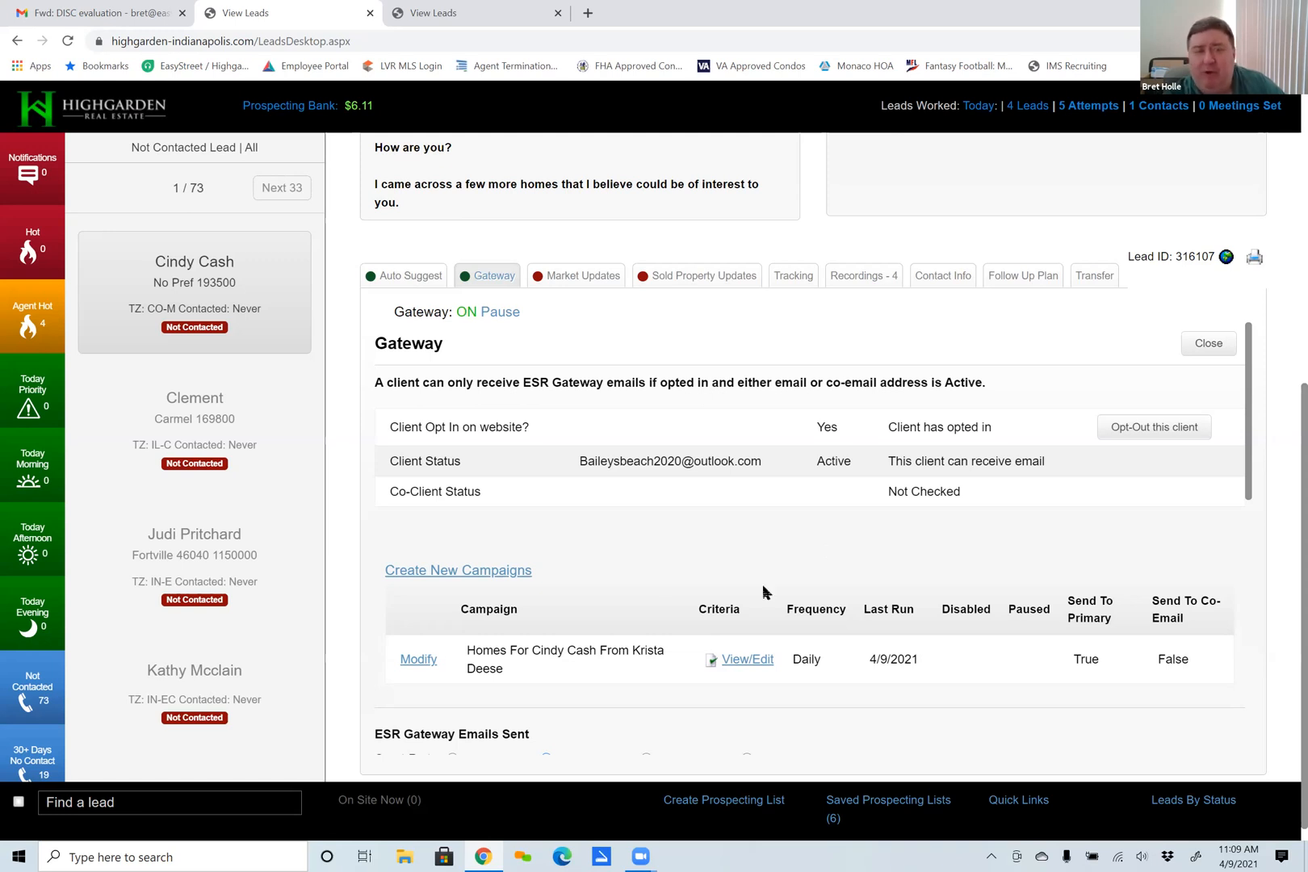
pyautogui.click(402, 282)
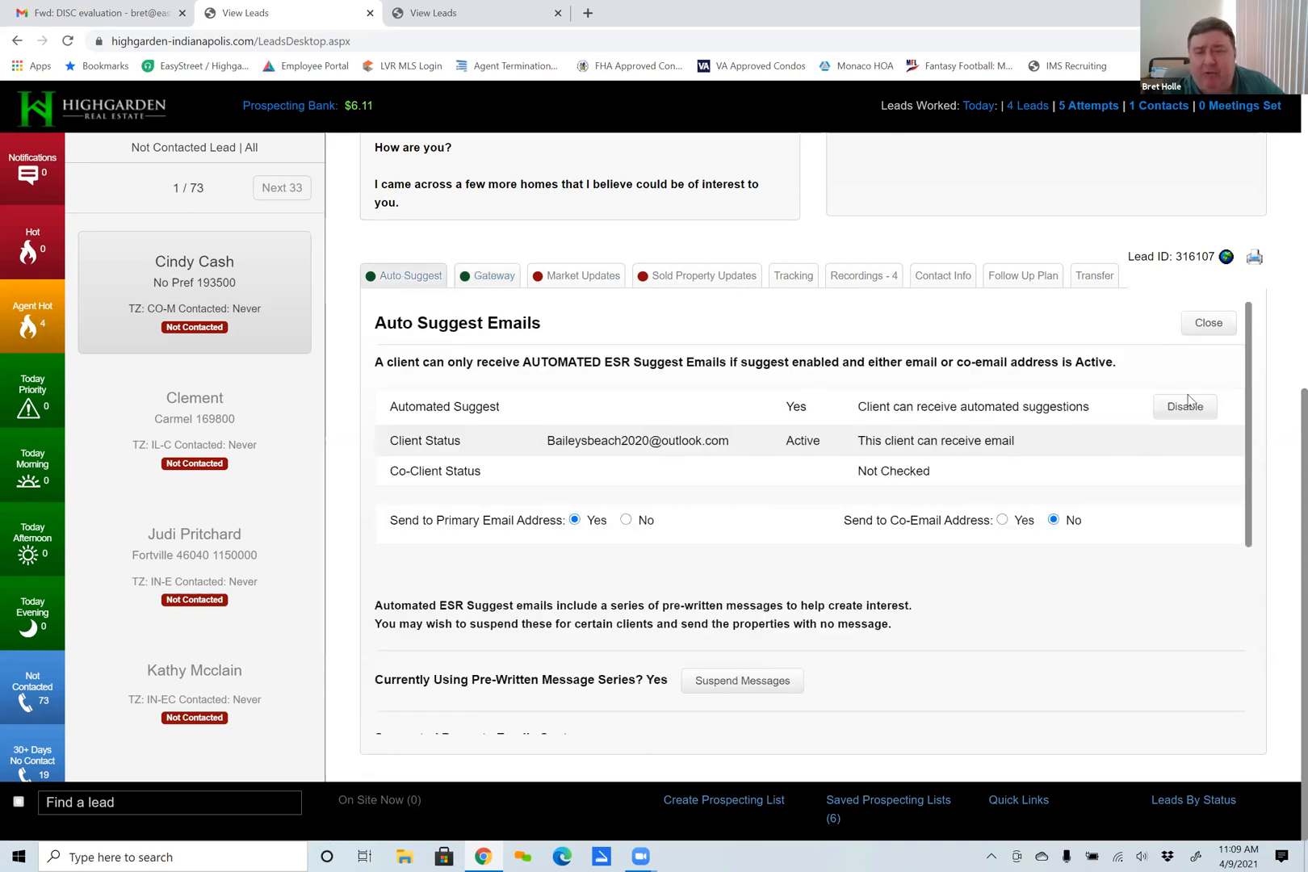
pyautogui.click(1183, 406)
# Open the existing Gateway campaign's search criteria for viewing and editing, maximize the window, and look through all its search fields.
pyautogui.click(494, 276)
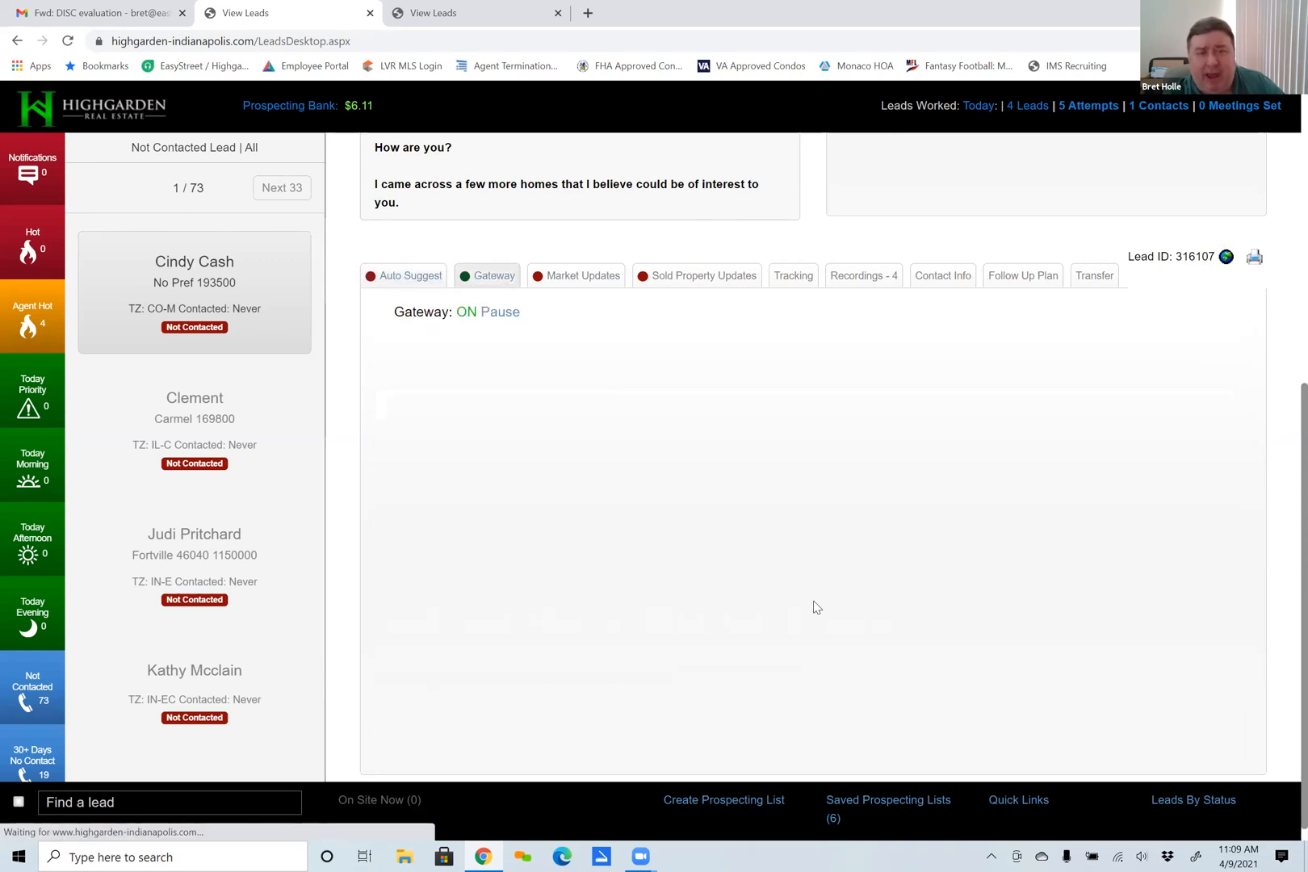
pyautogui.scroll(-2, 791, 584)
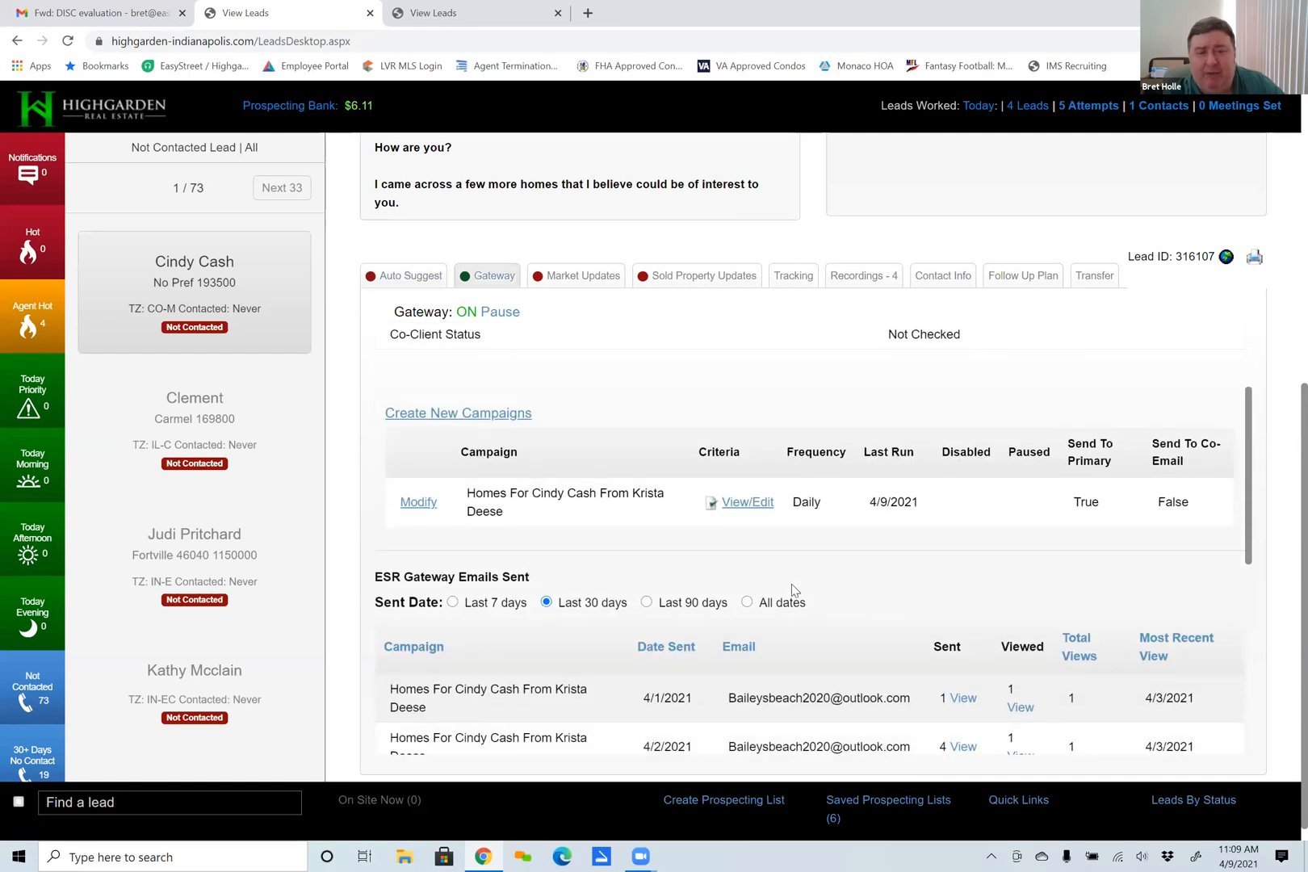
pyautogui.scroll(-1, 788, 585)
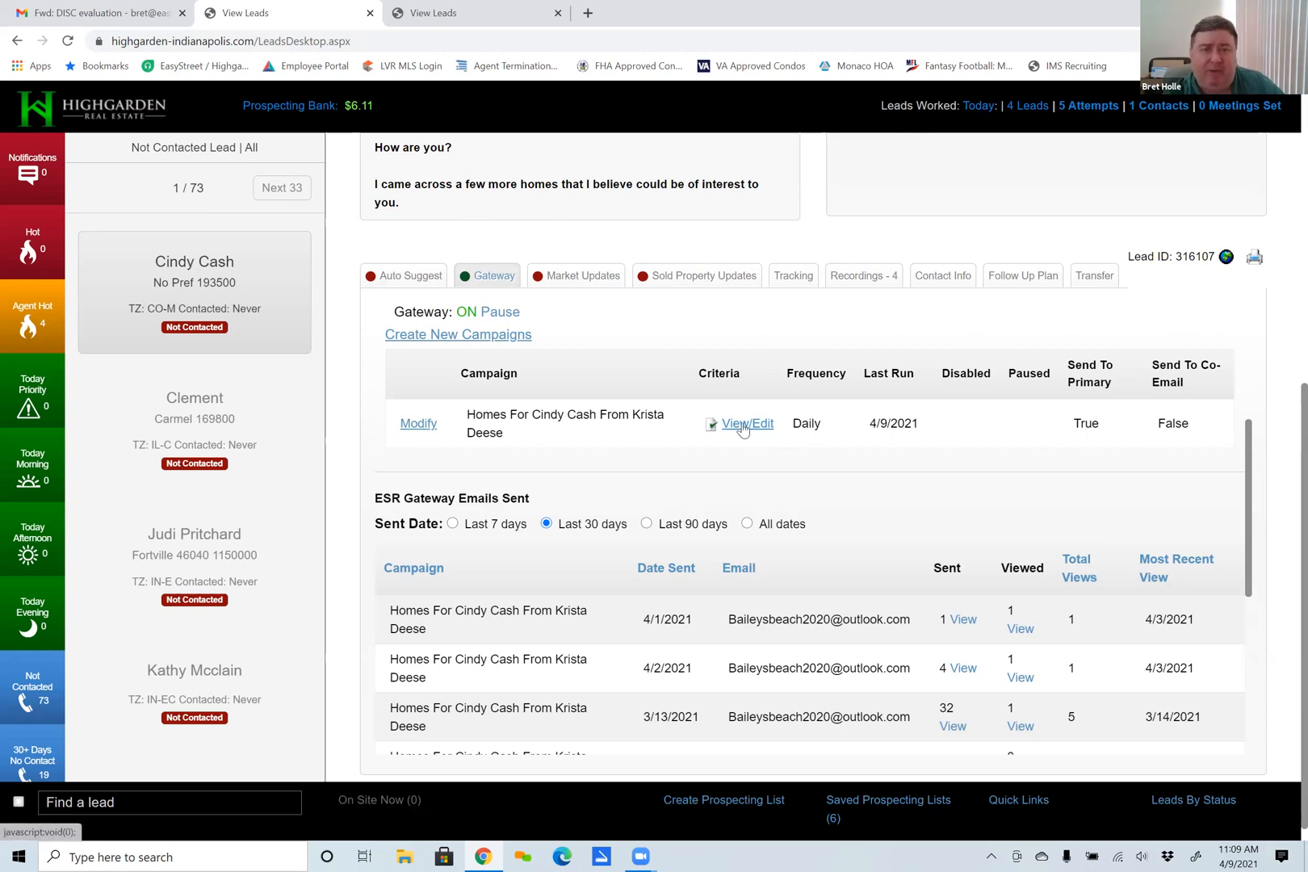
pyautogui.click(744, 426)
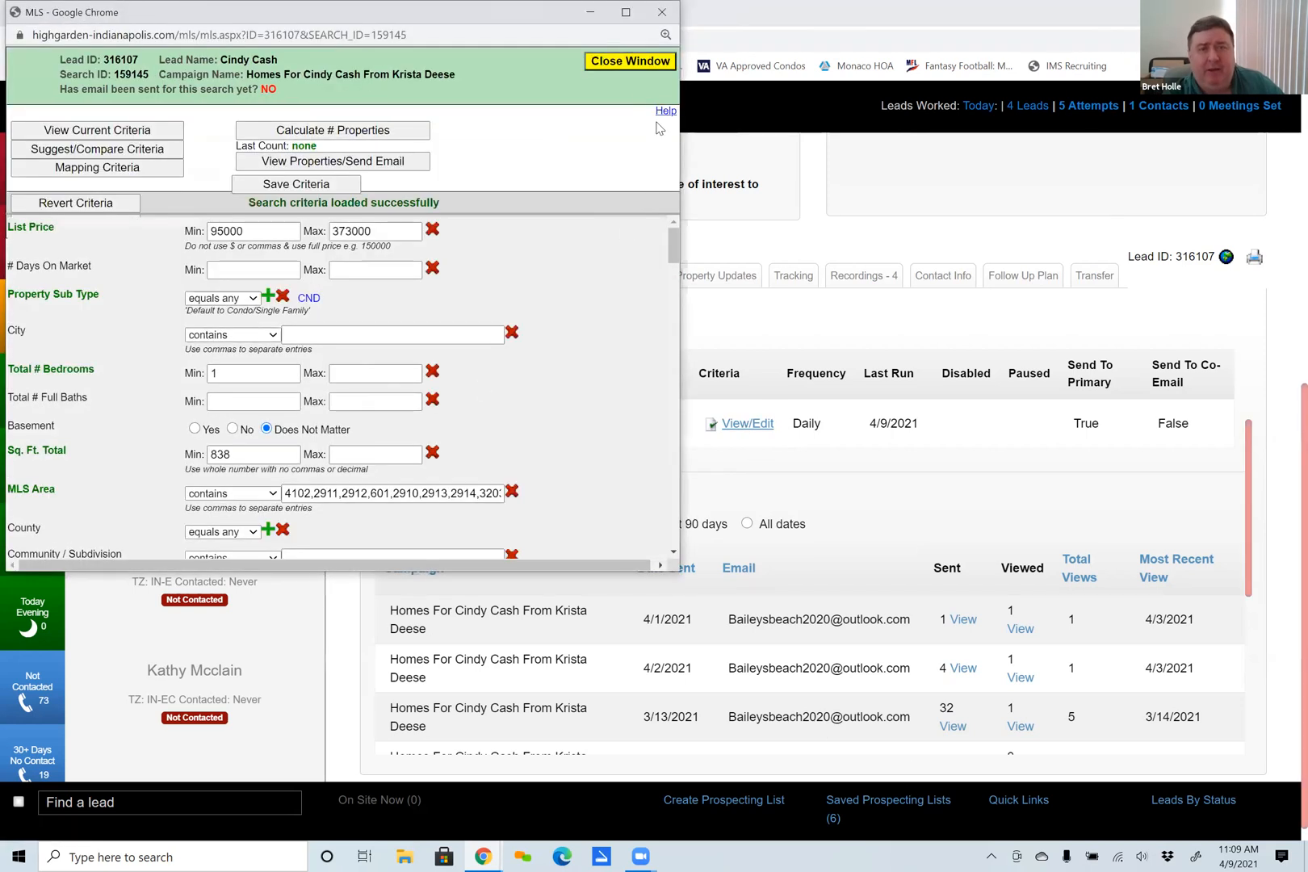
pyautogui.click(626, 13)
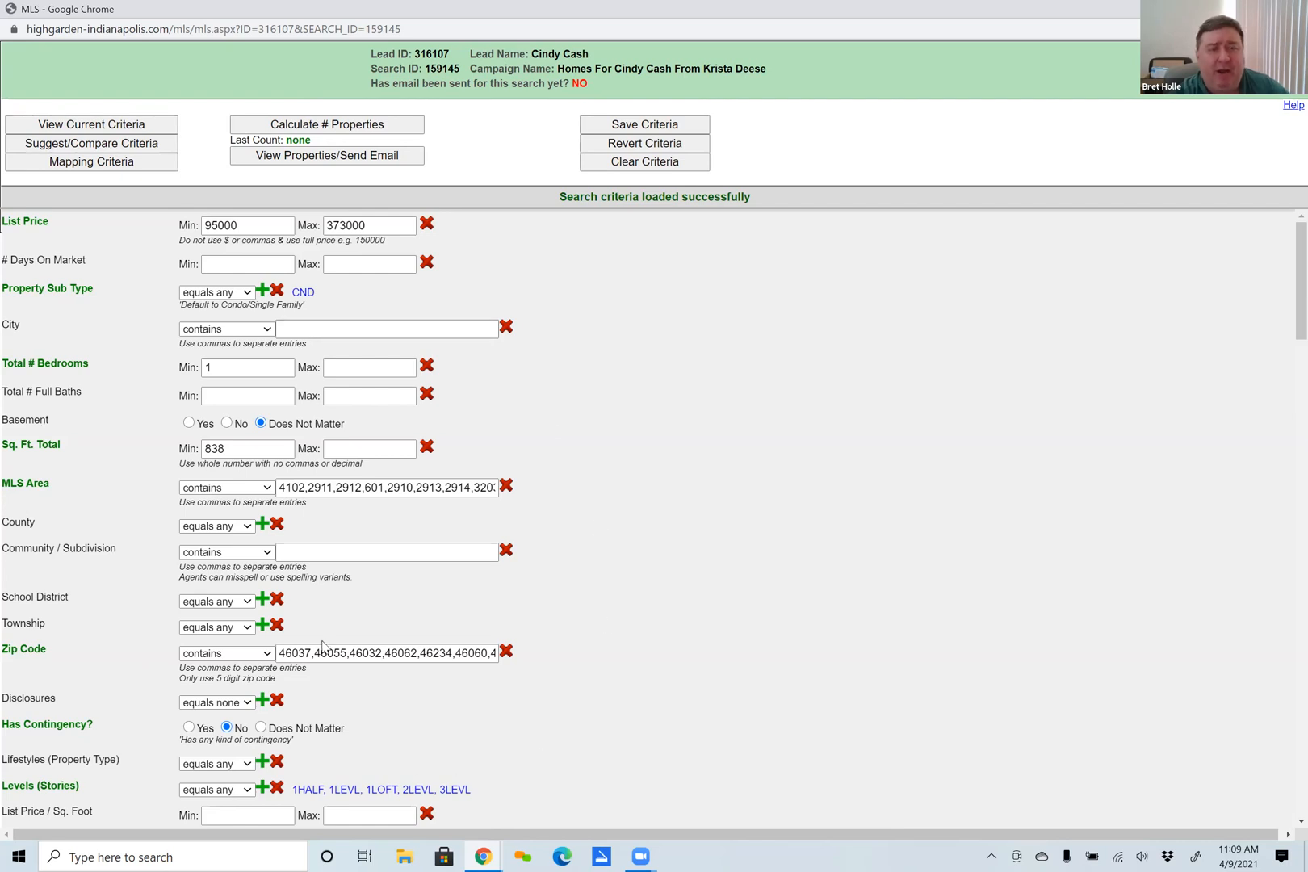
pyautogui.scroll(-9, 287, 379)
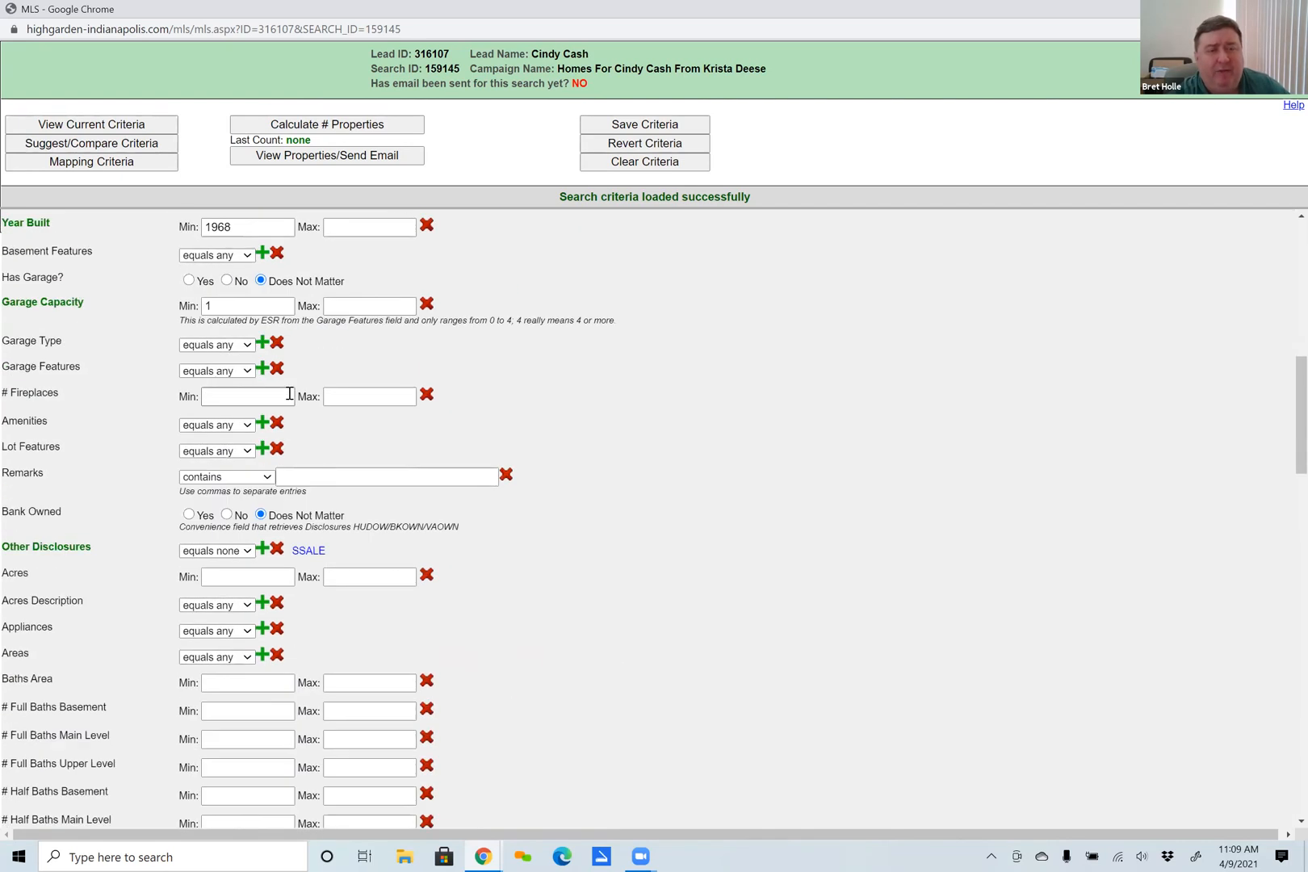
pyautogui.scroll(-5, 289, 393)
pyautogui.scroll(14, 289, 394)
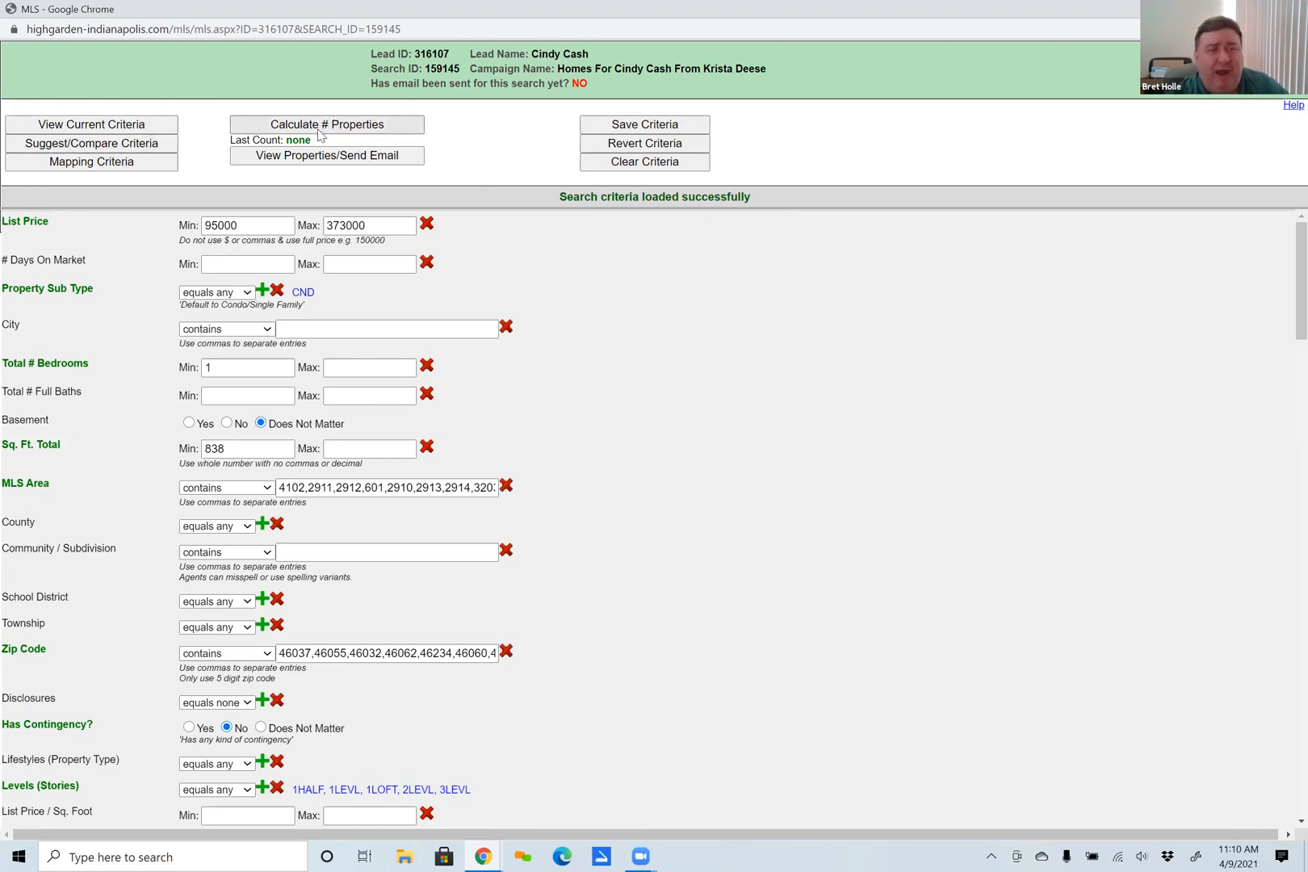
# View the current search criteria summary, compare it with the suggested criteria, and cancel without applying any suggestions.
pyautogui.click(74, 124)
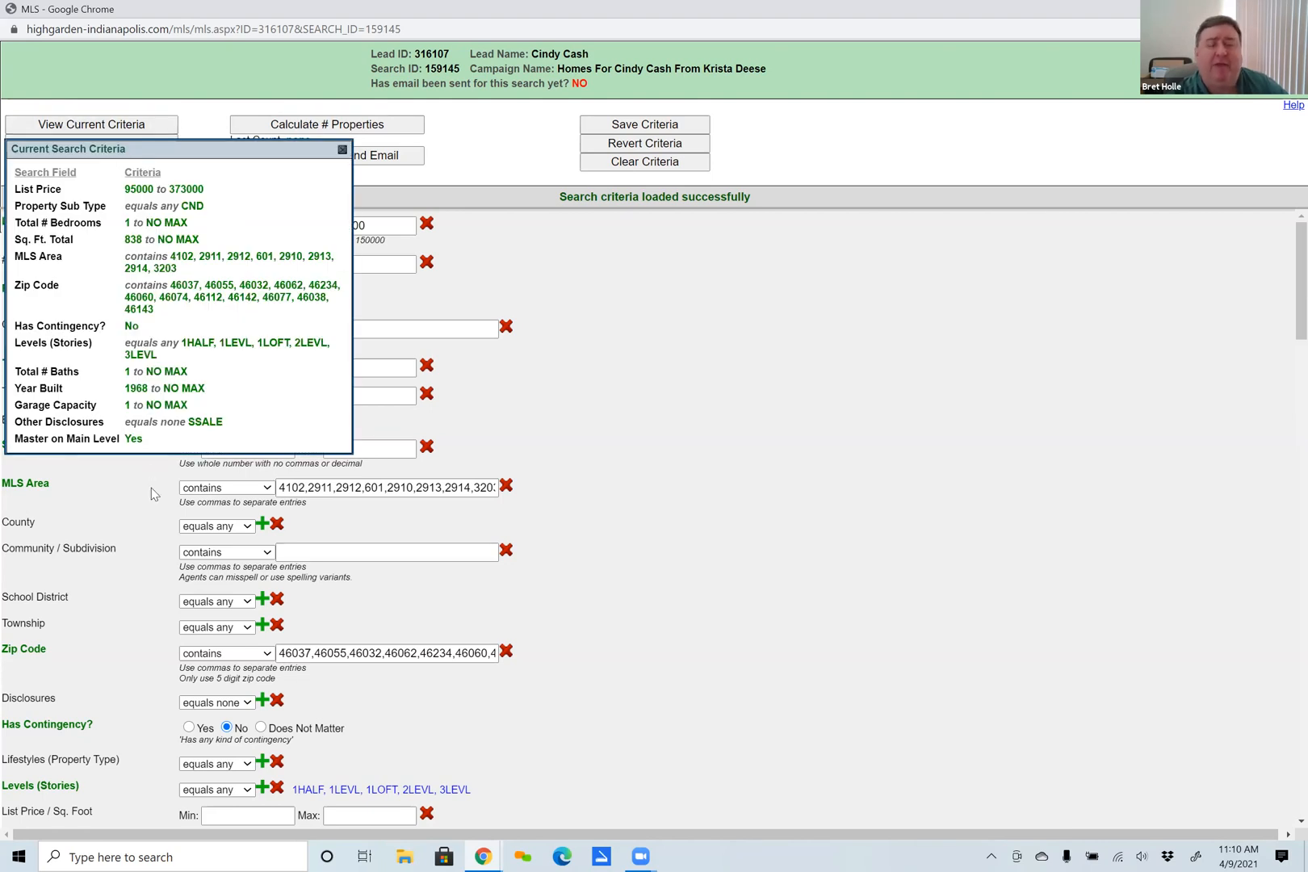
pyautogui.click(342, 150)
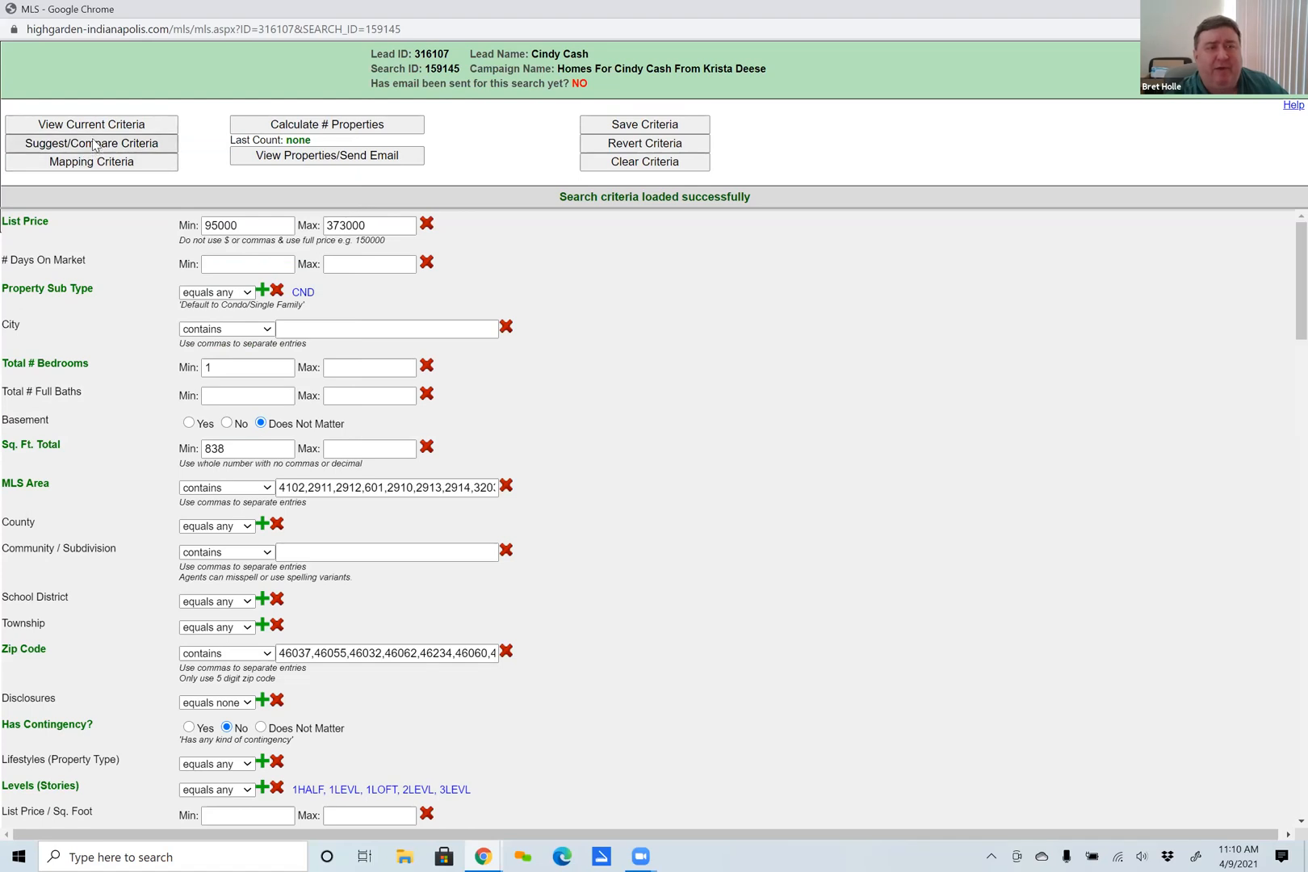
pyautogui.click(94, 144)
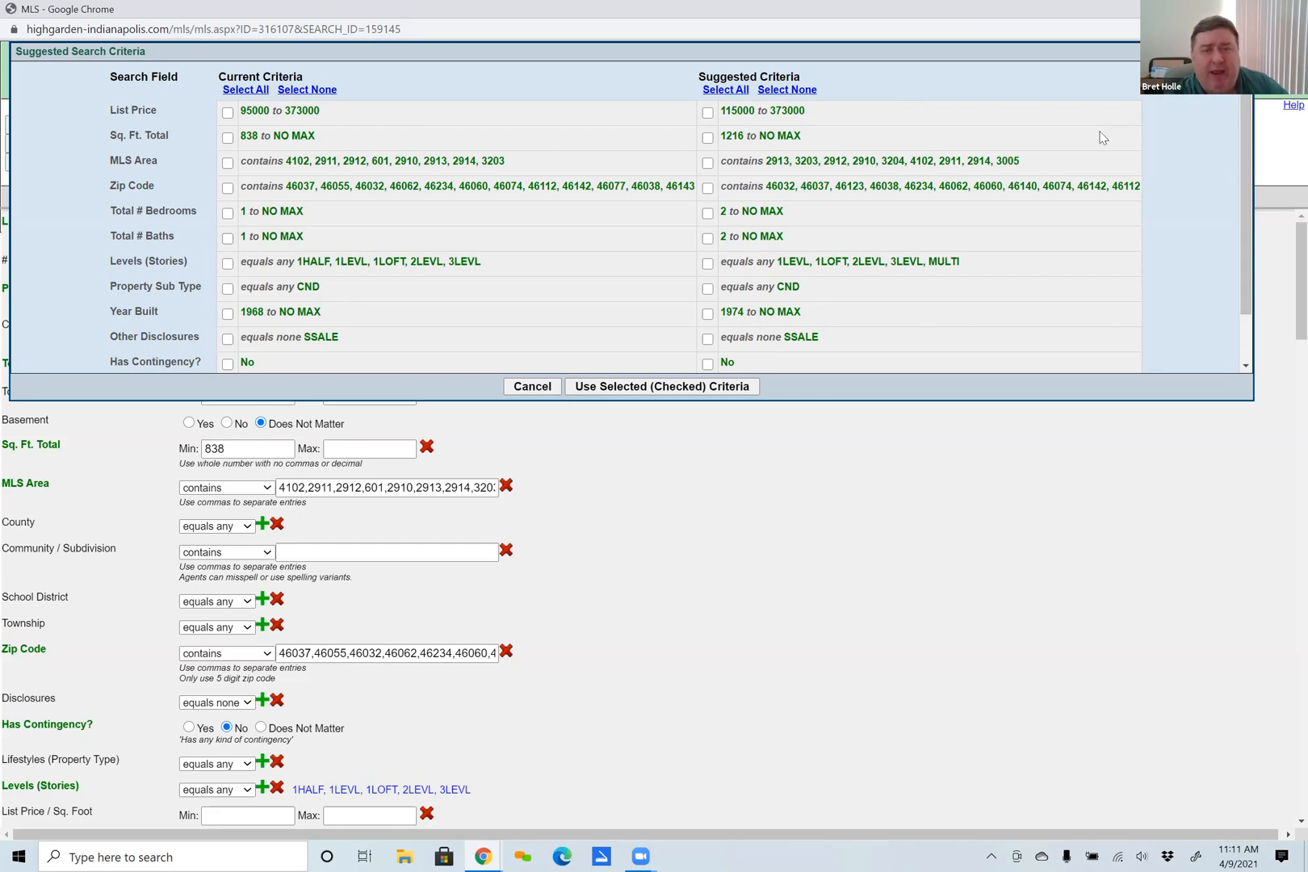
pyautogui.click(536, 391)
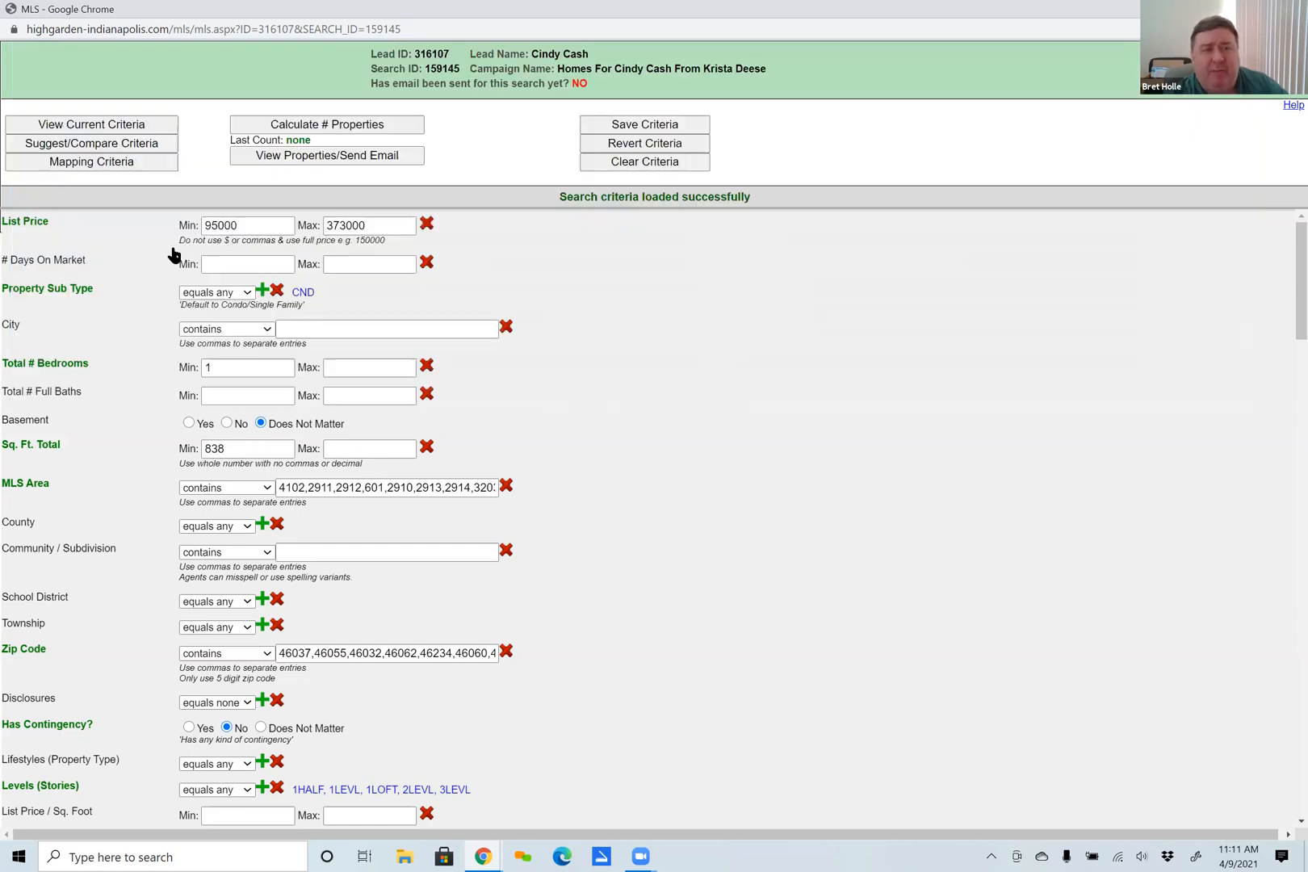
# Draw a rectangular search area around Brownsburg and Avon, west of Indianapolis, in the mapping criteria, and leave the map without saving.
pyautogui.click(110, 164)
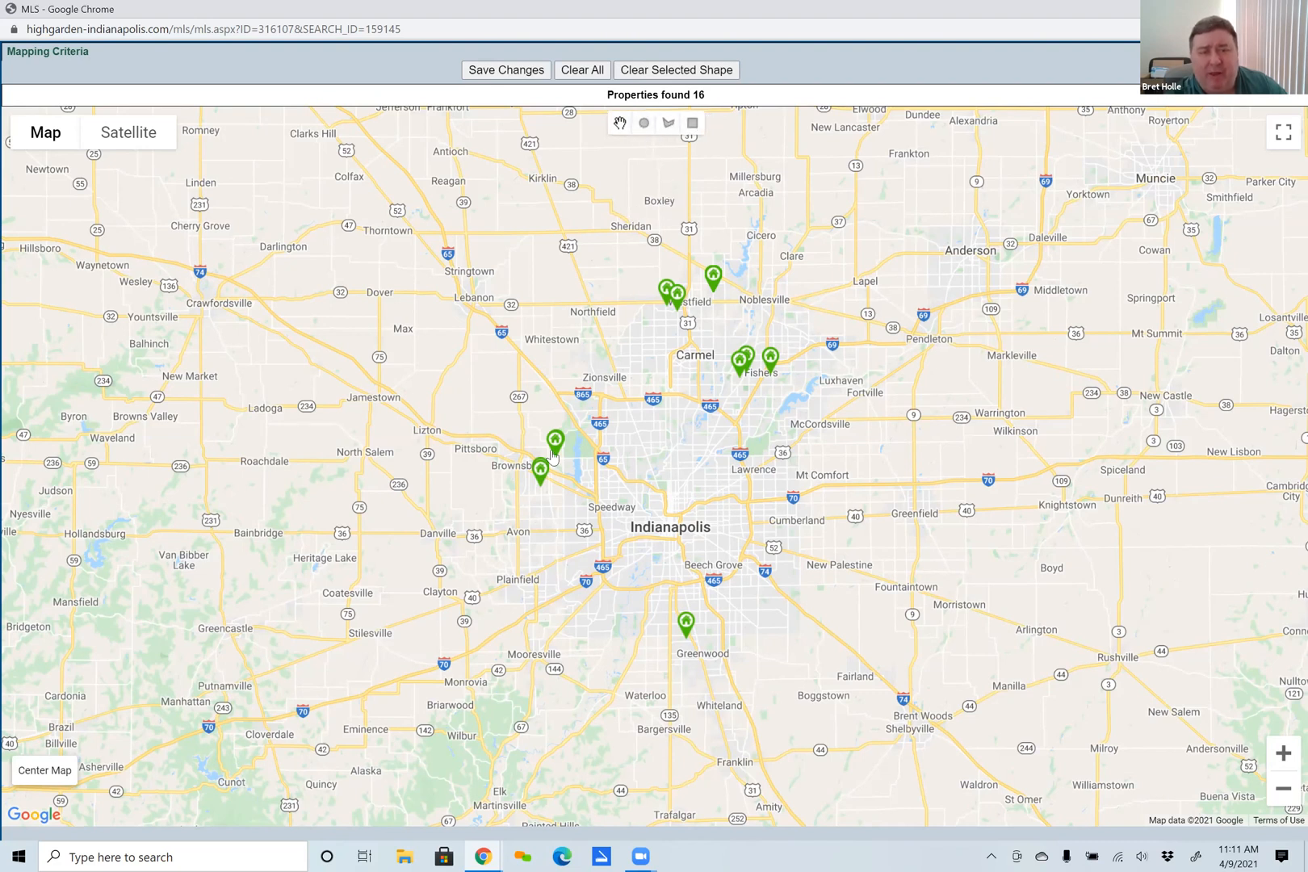
pyautogui.click(692, 123)
pyautogui.moveTo(590, 446); pyautogui.dragTo(605, 562)
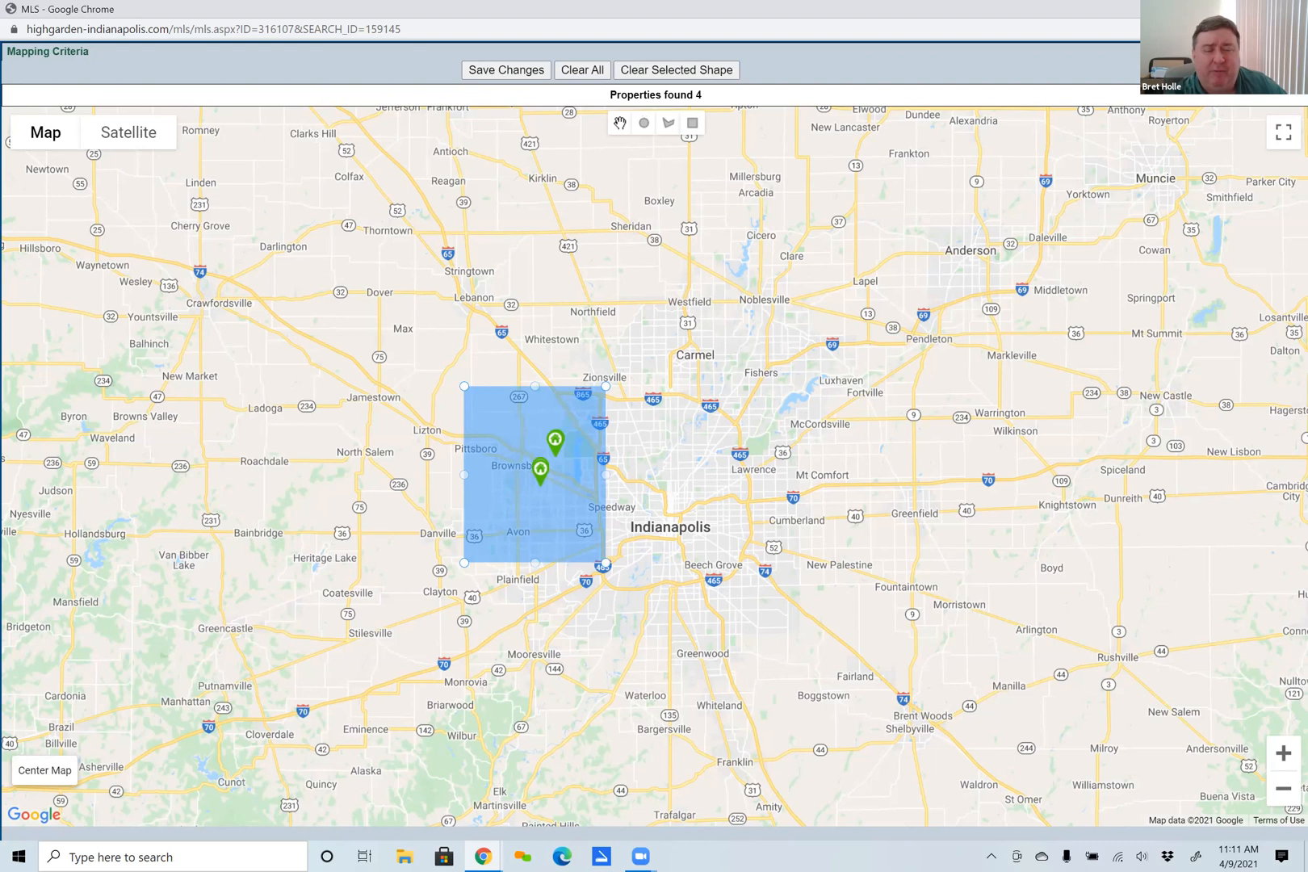
pyautogui.click(729, 115)
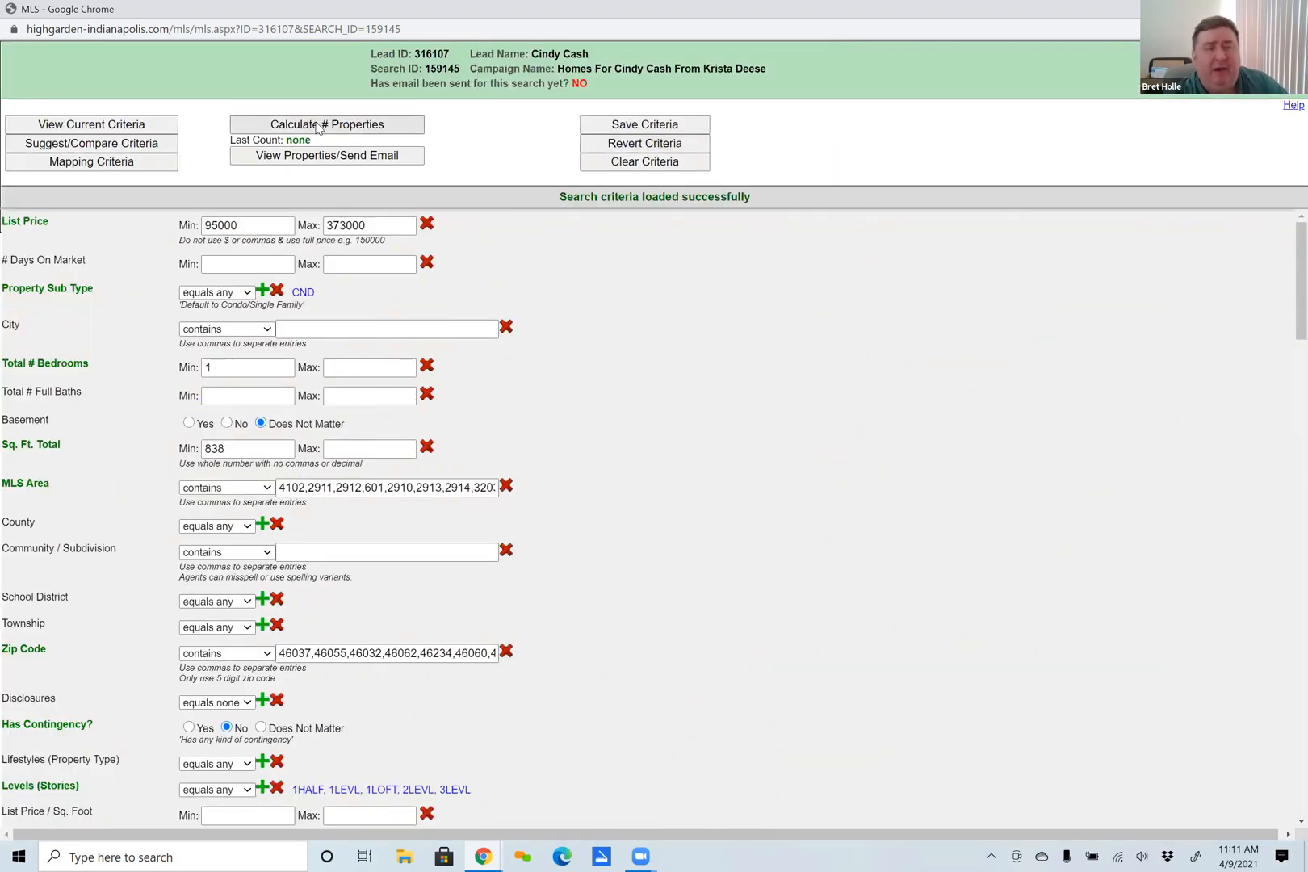
# Calculate the number of properties matching the campaign's search criteria.
pyautogui.click(318, 125)
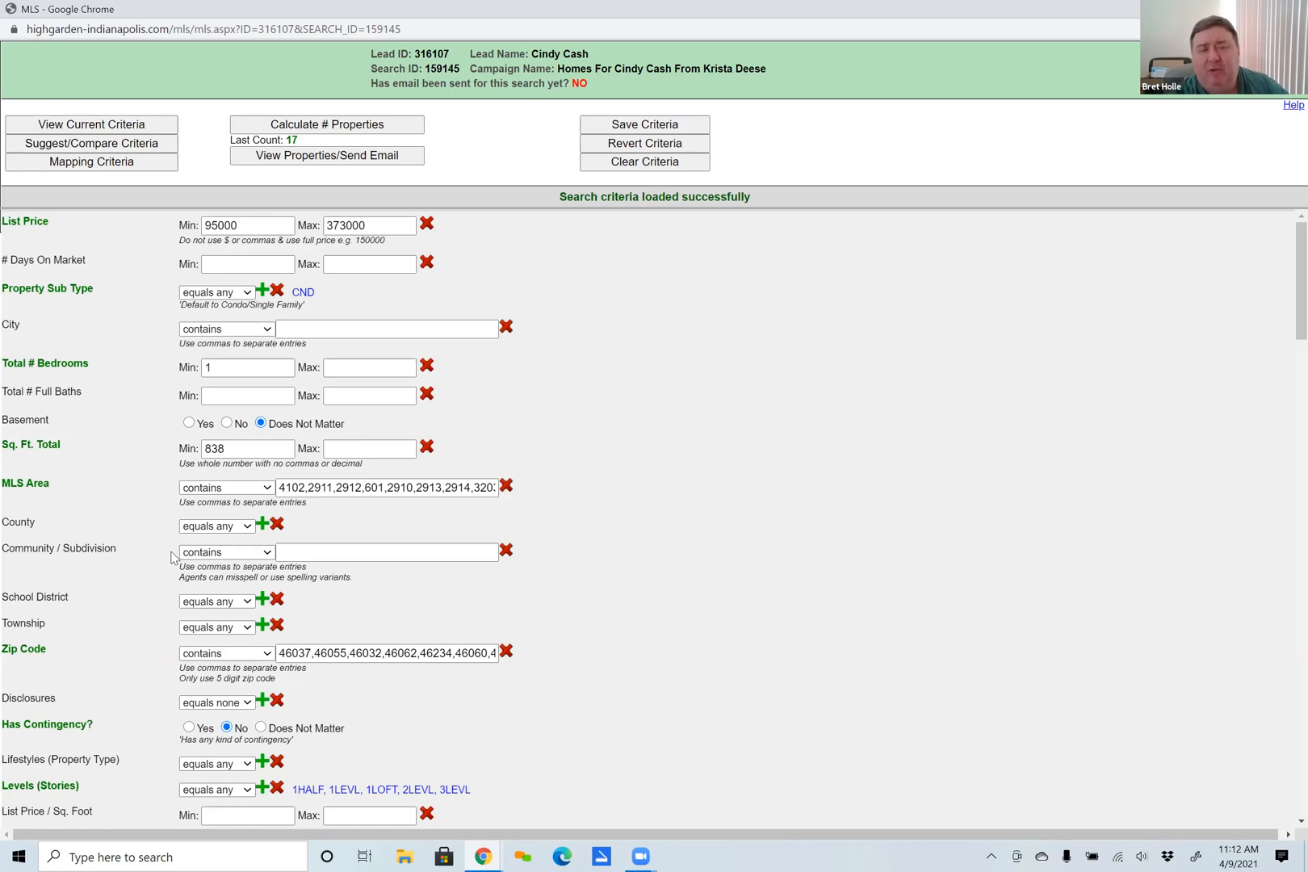
# Preview the matching properties, select all for the email, exclude a few listings, and close the preview without sending.
pyautogui.click(334, 155)
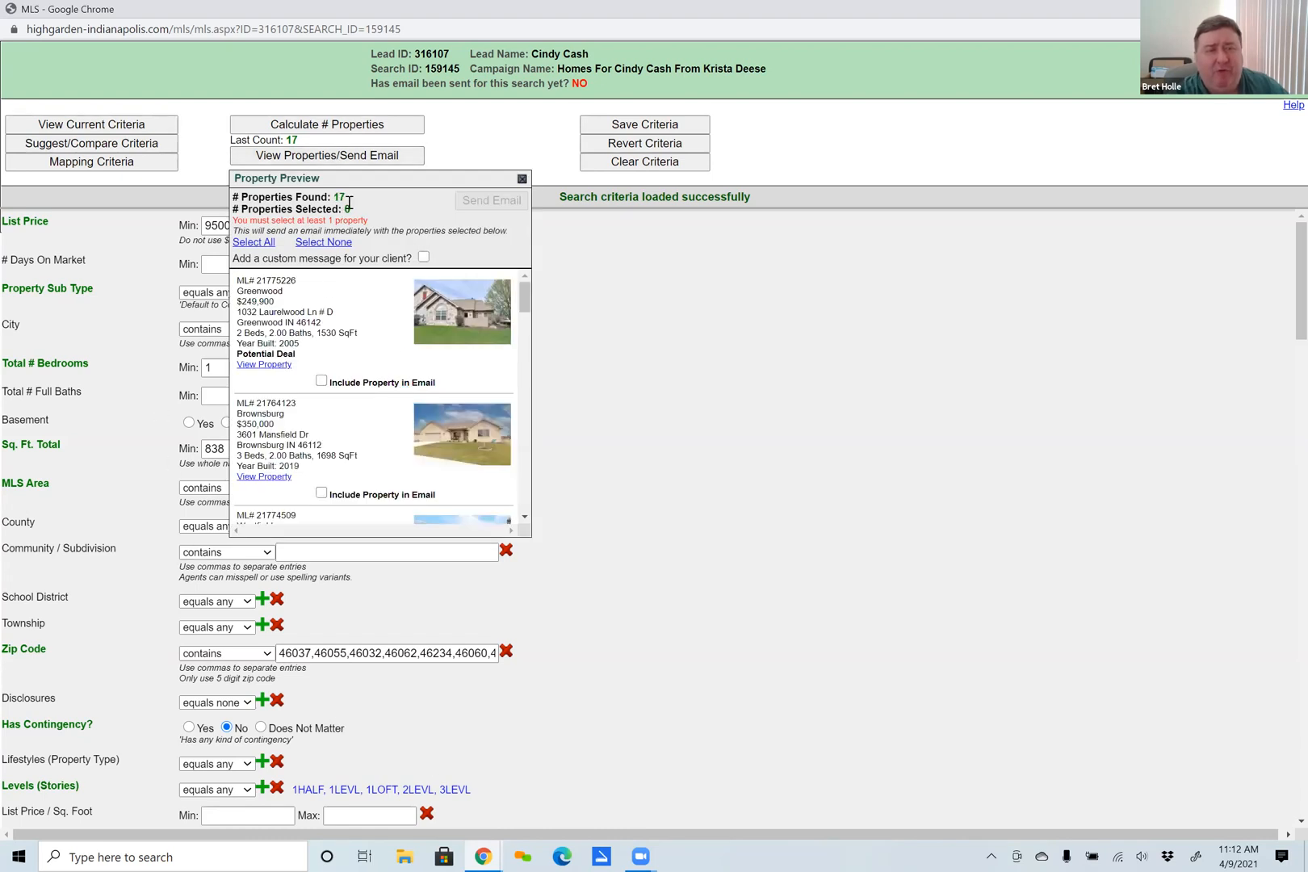
pyautogui.click(252, 245)
pyautogui.click(321, 382)
pyautogui.scroll(-2, 339, 484)
pyautogui.scroll(-3, 326, 466)
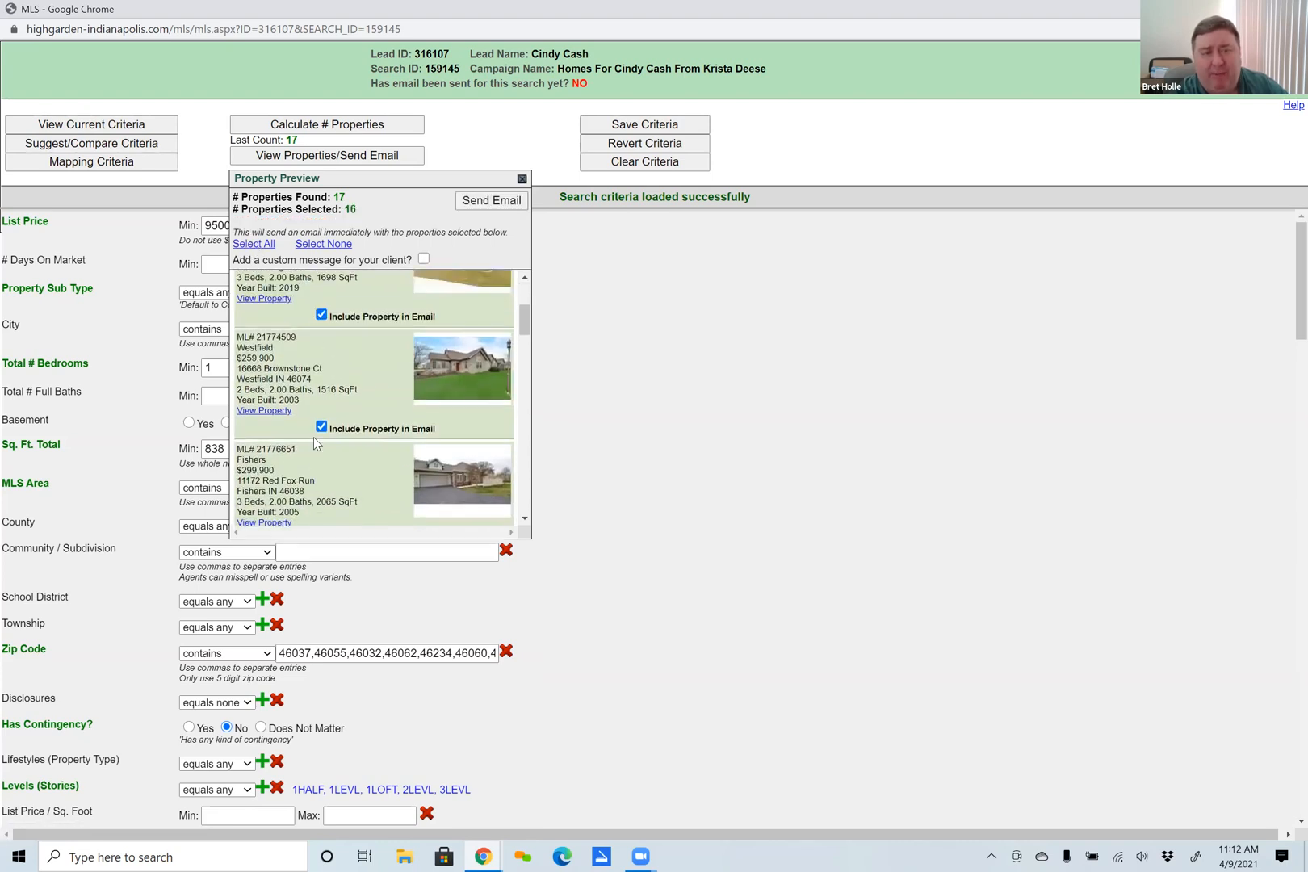
pyautogui.click(320, 439)
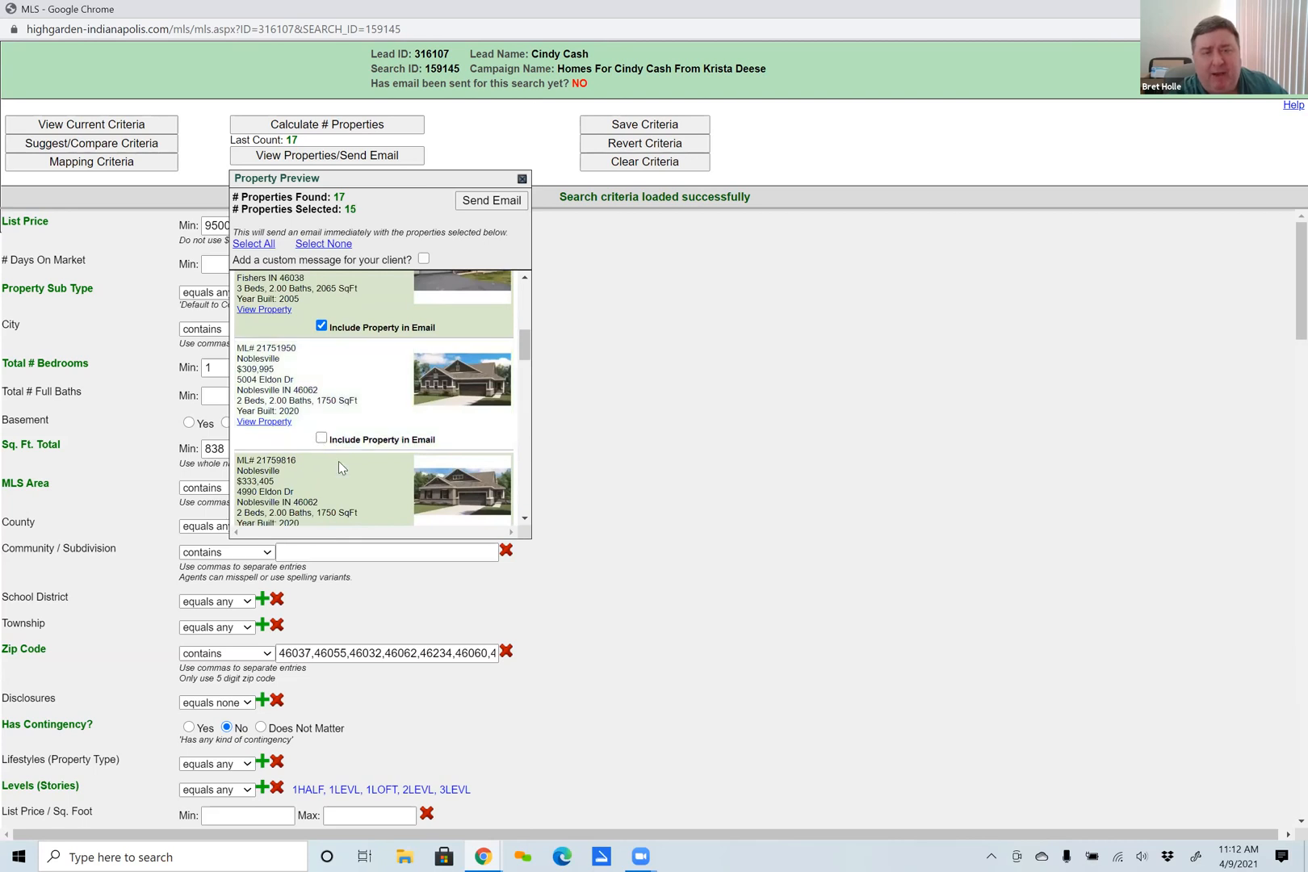
pyautogui.scroll(-3, 338, 461)
pyautogui.click(321, 382)
pyautogui.scroll(-4, 355, 483)
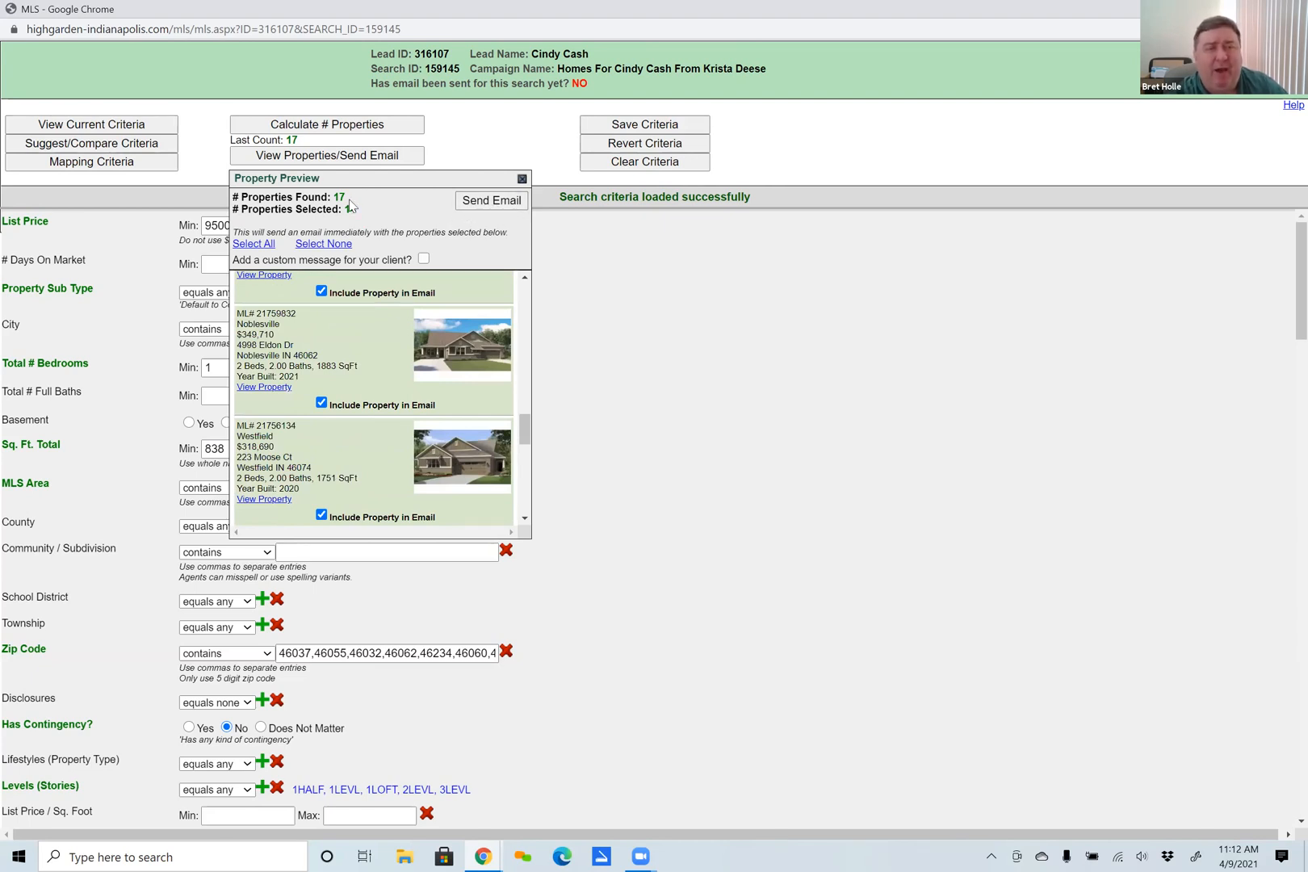
pyautogui.click(521, 179)
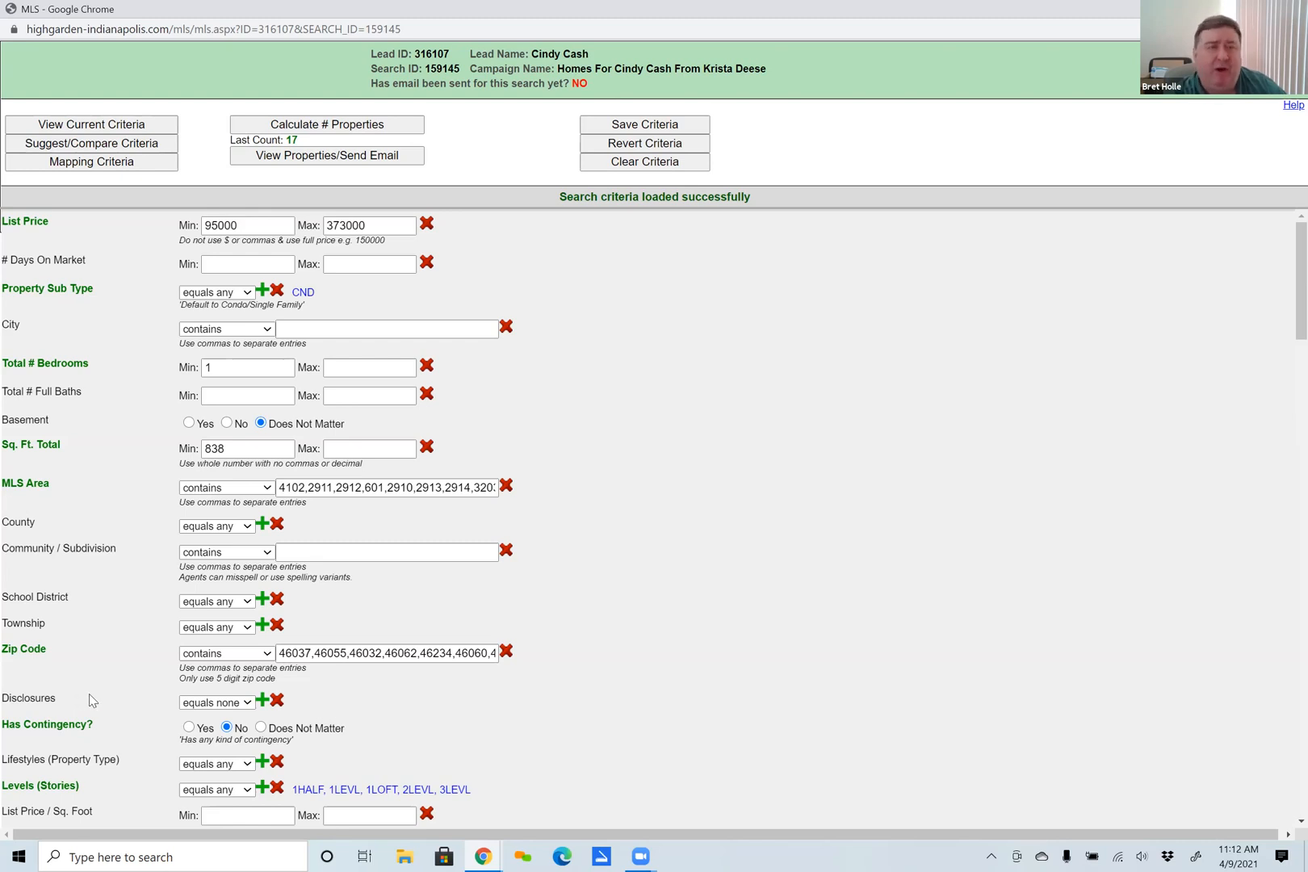
# Clear the campaign's search criteria and select all of the suggested criteria.
pyautogui.click(641, 165)
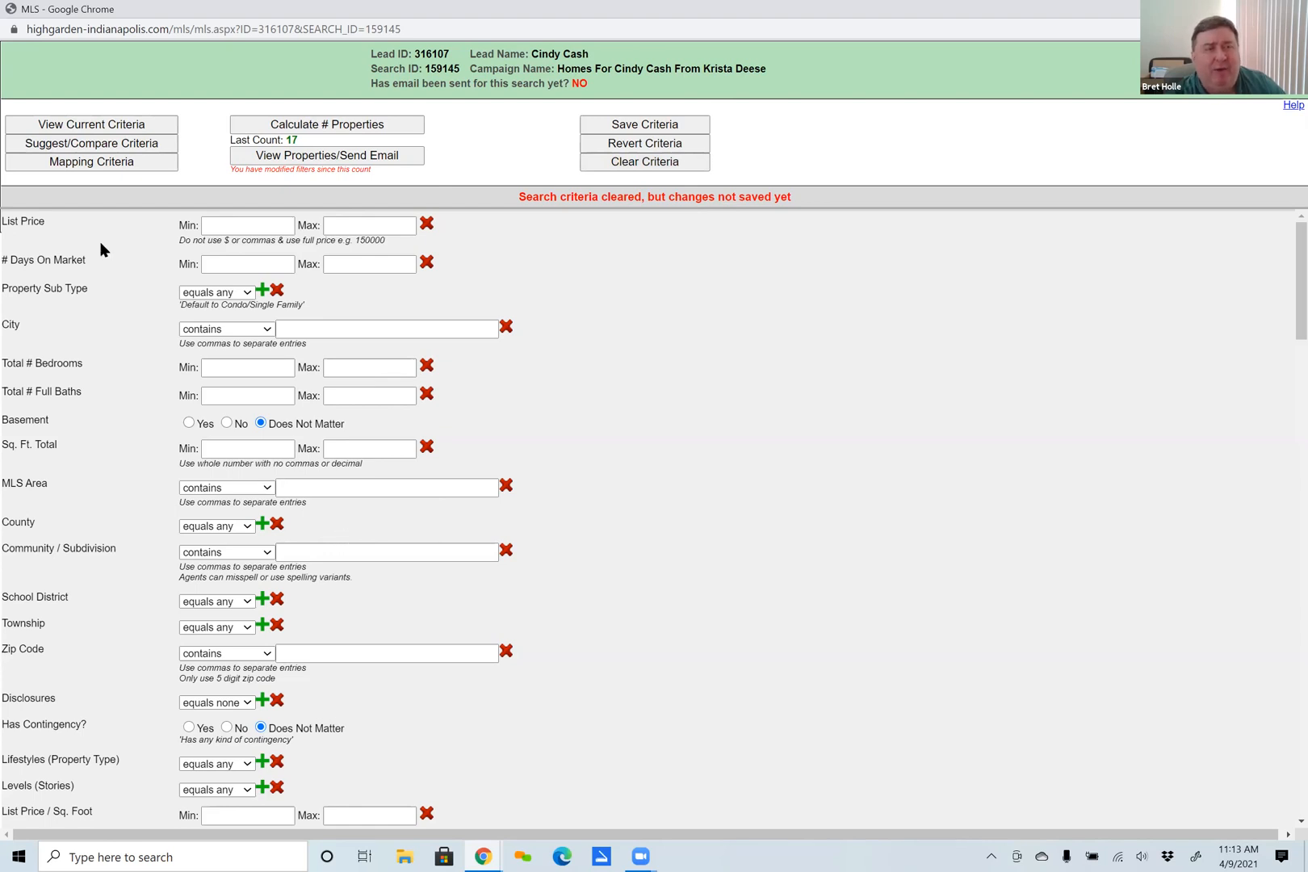
pyautogui.click(76, 145)
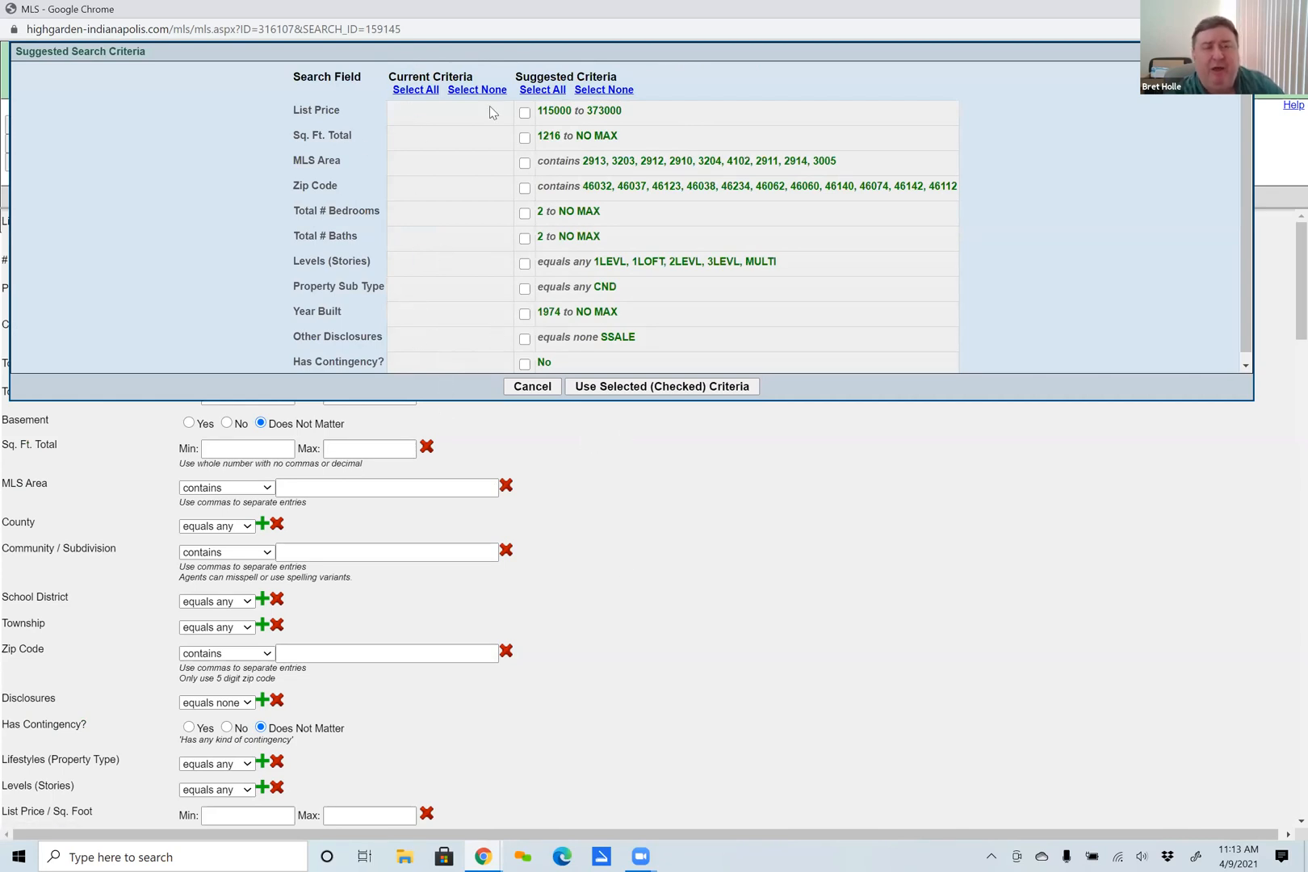
pyautogui.click(544, 91)
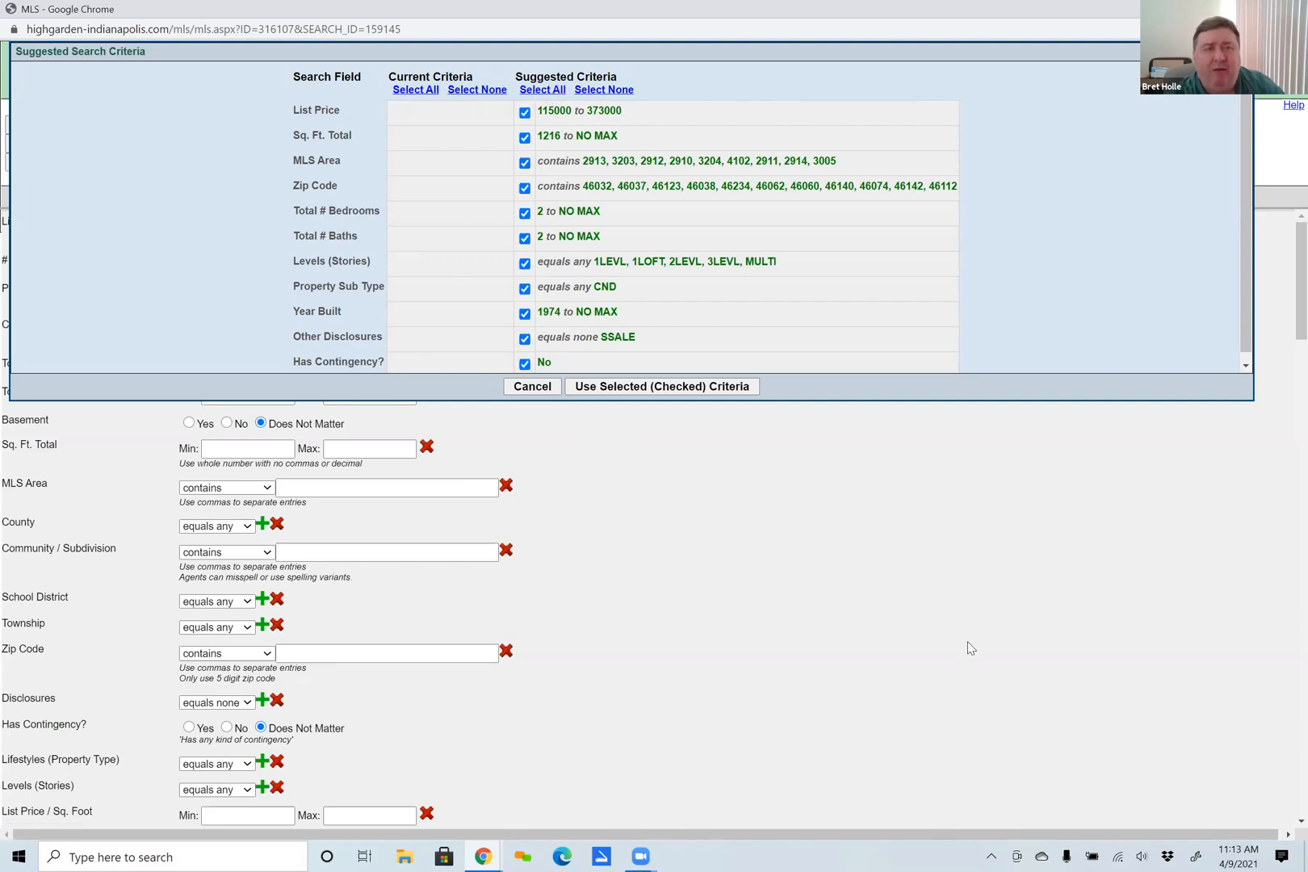
# Exclude Sq. Ft. Total, MLS Area, Zip Code and Levels (Stories), apply the remaining suggested criteria, and recalculate the number of properties.
pyautogui.click(525, 188)
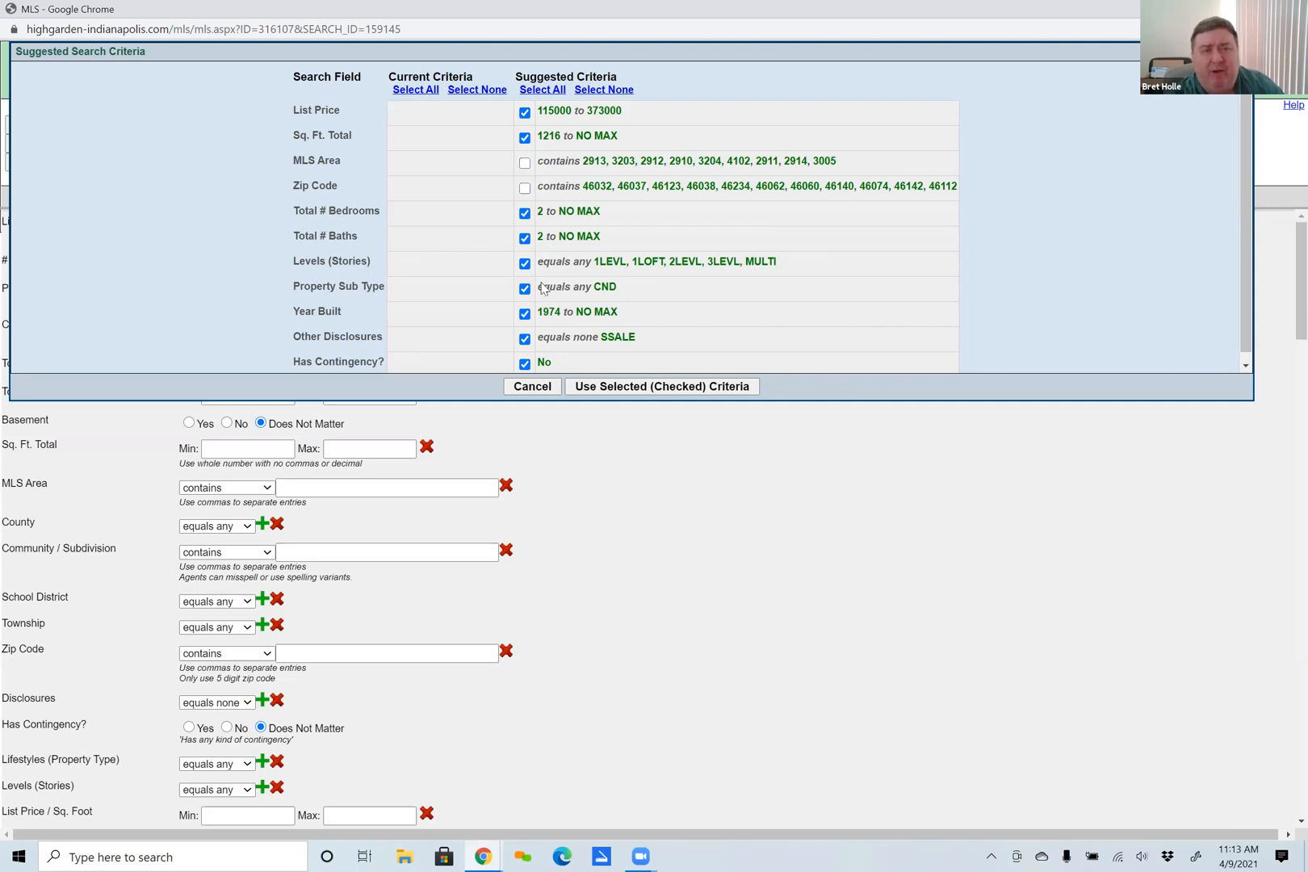
pyautogui.click(525, 264)
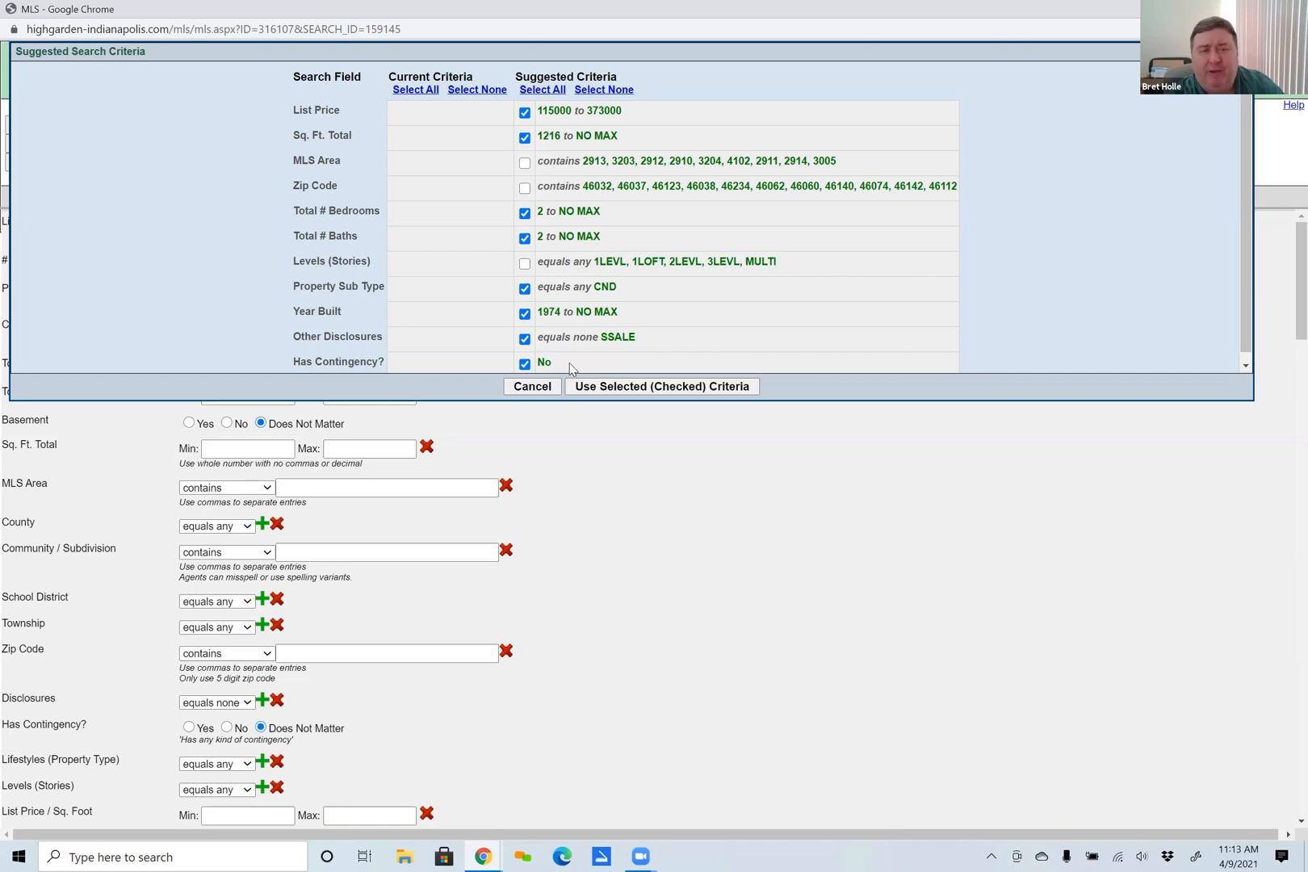
pyautogui.click(525, 138)
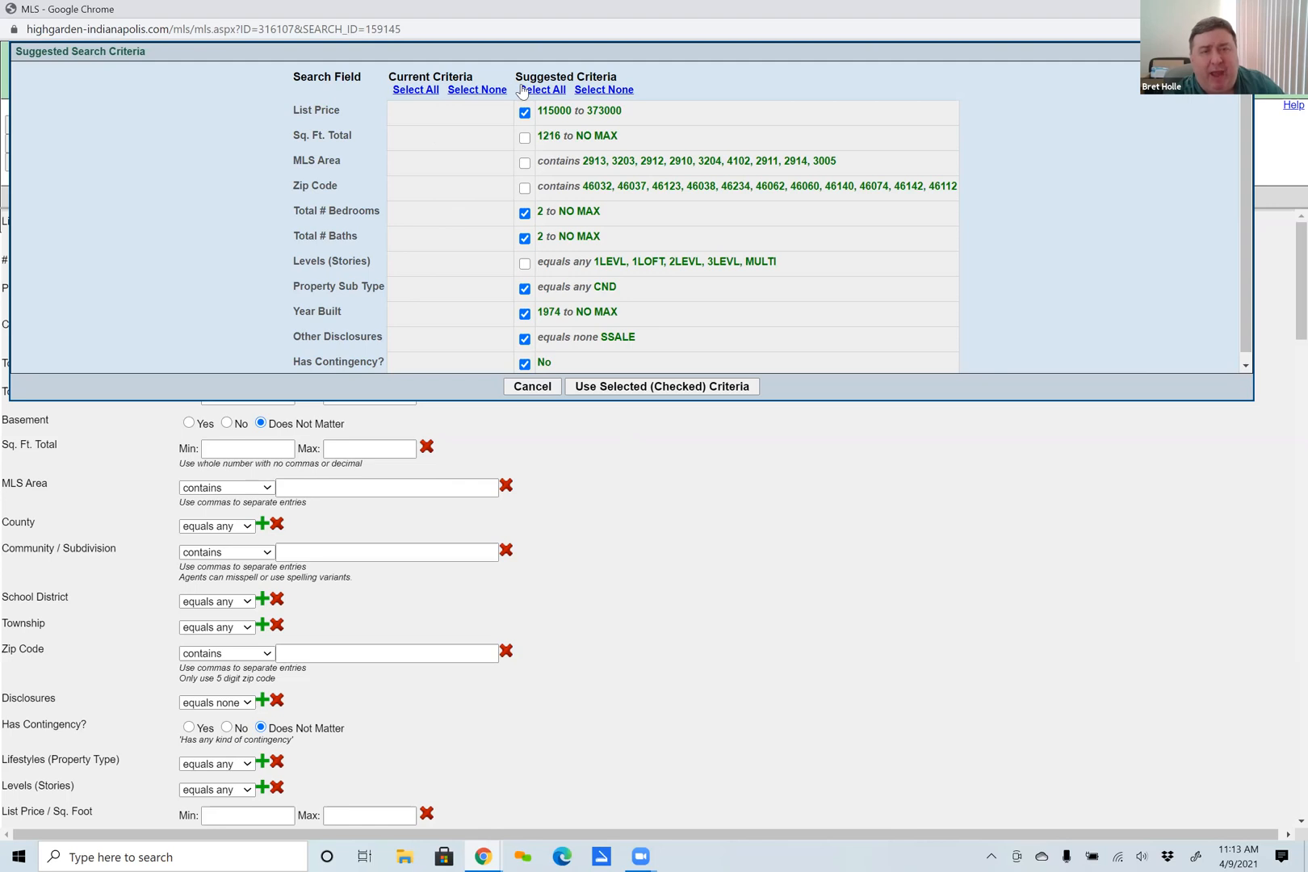
pyautogui.click(677, 388)
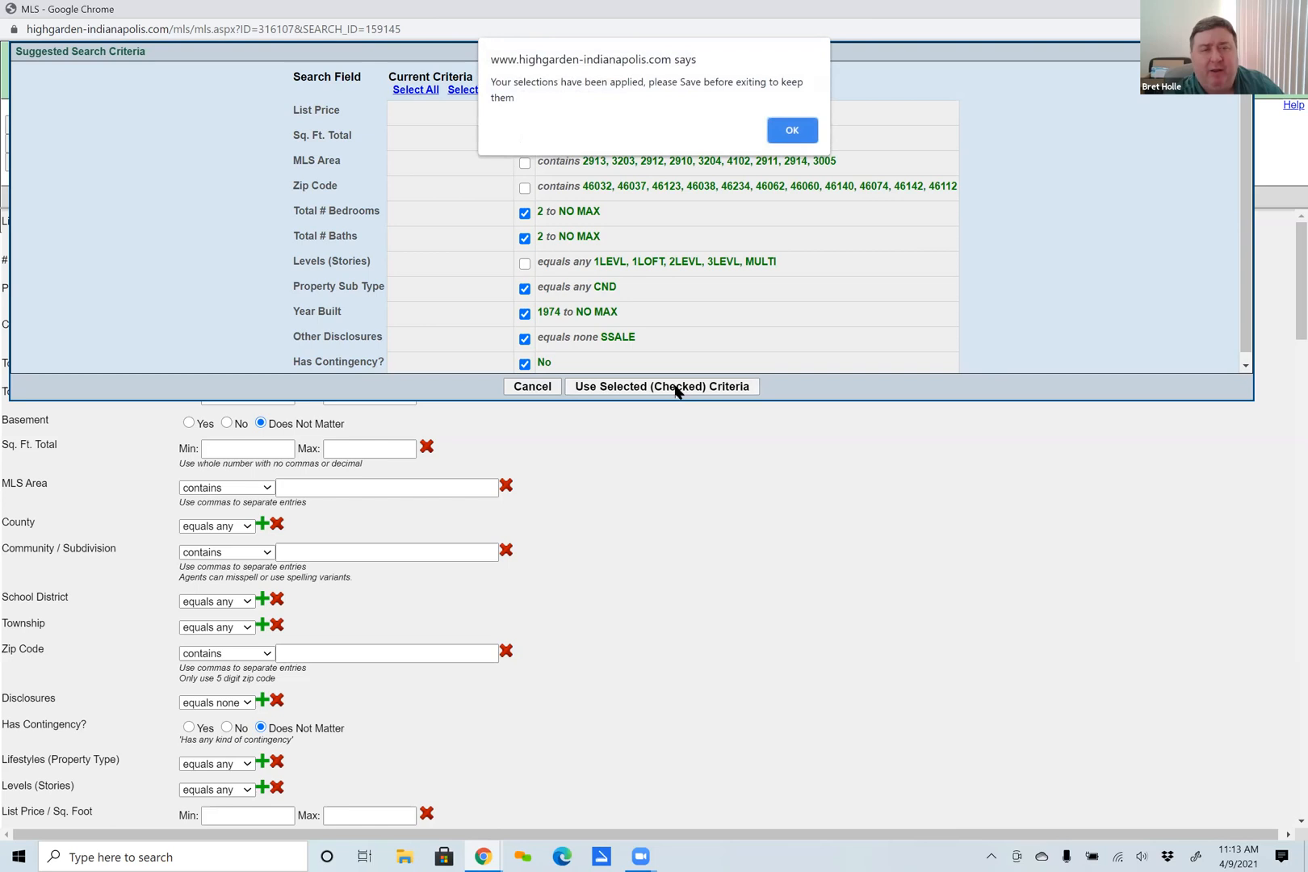
pyautogui.click(796, 131)
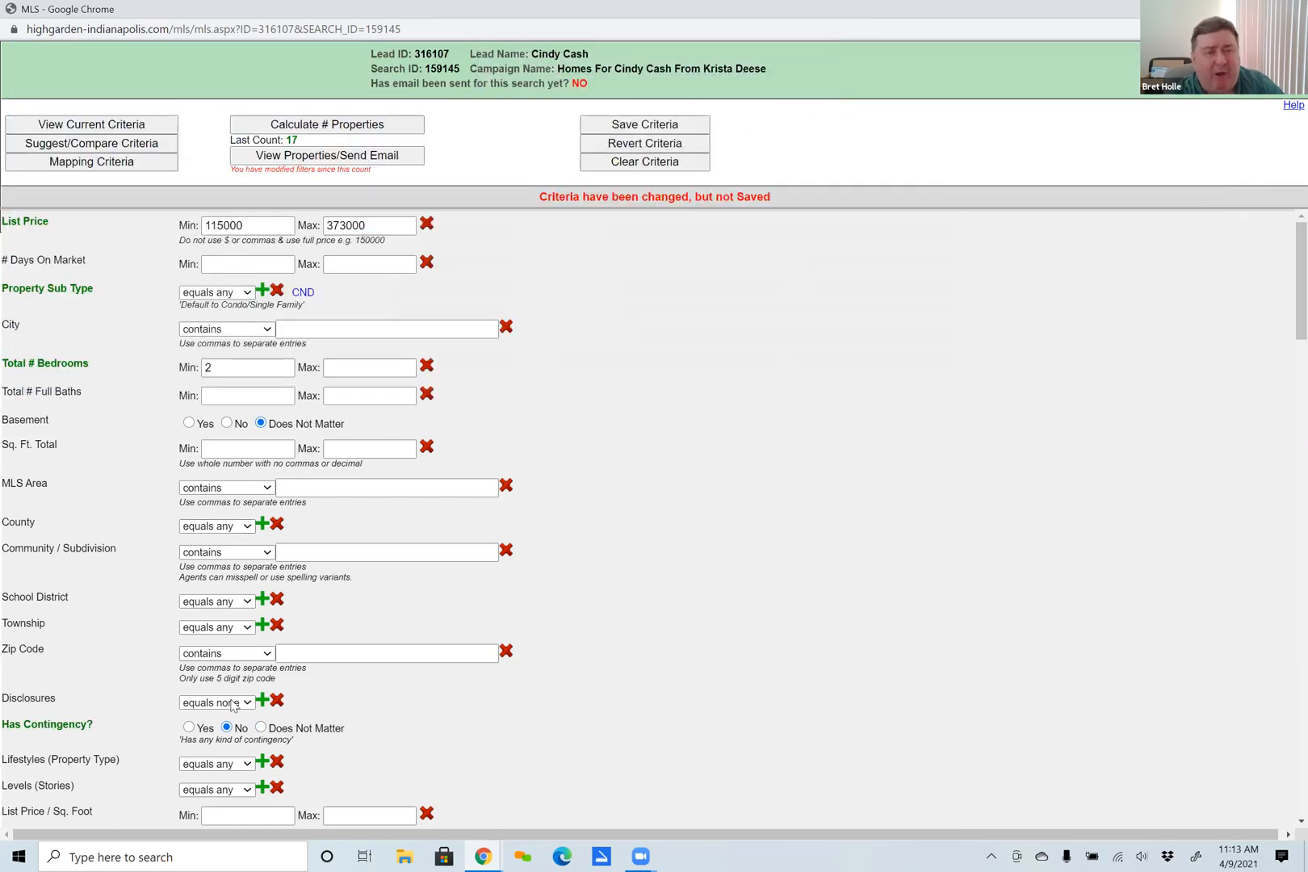
pyautogui.click(325, 126)
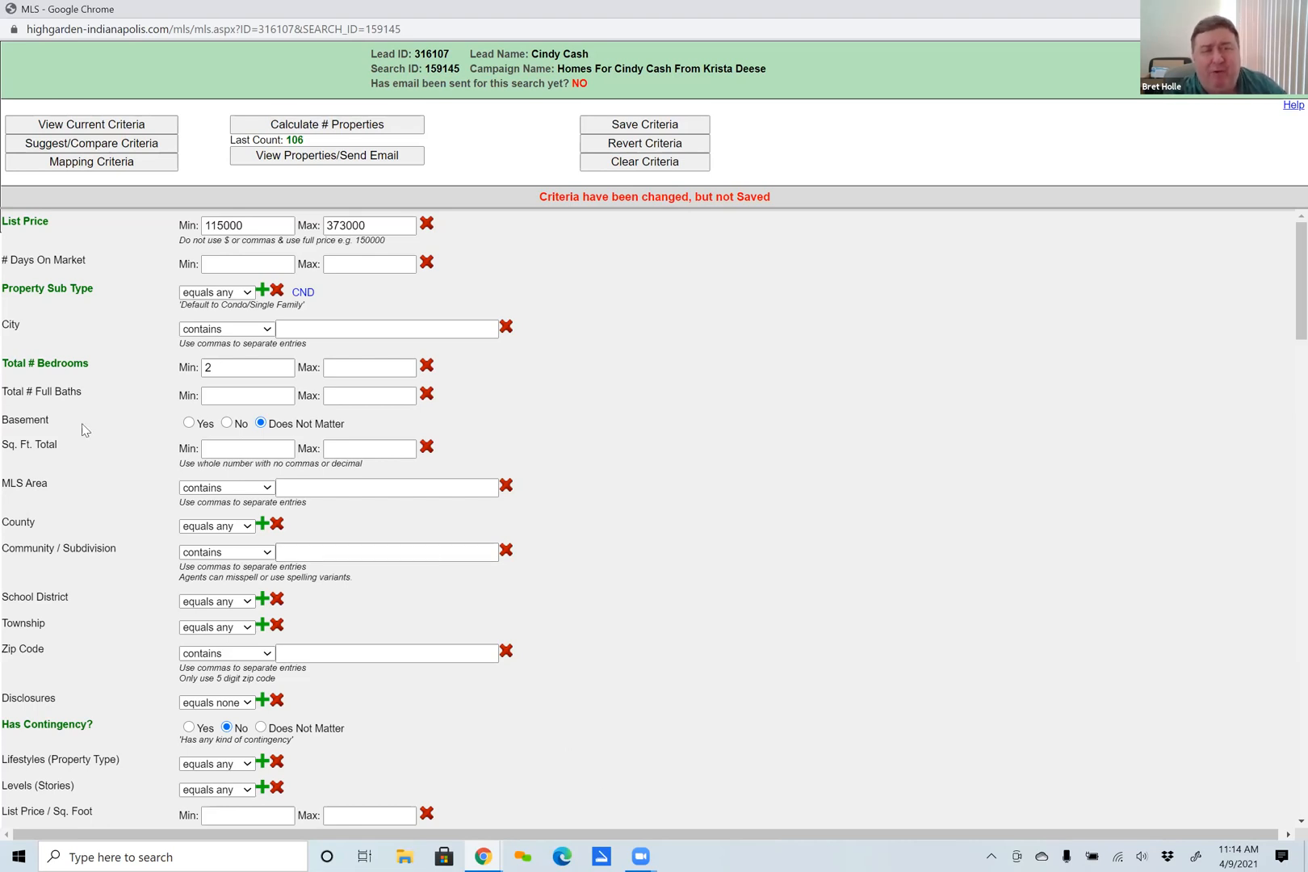
# Set the list price range to a minimum of 200000 and a maximum of 250000.
pyautogui.doubleClick(225, 226)
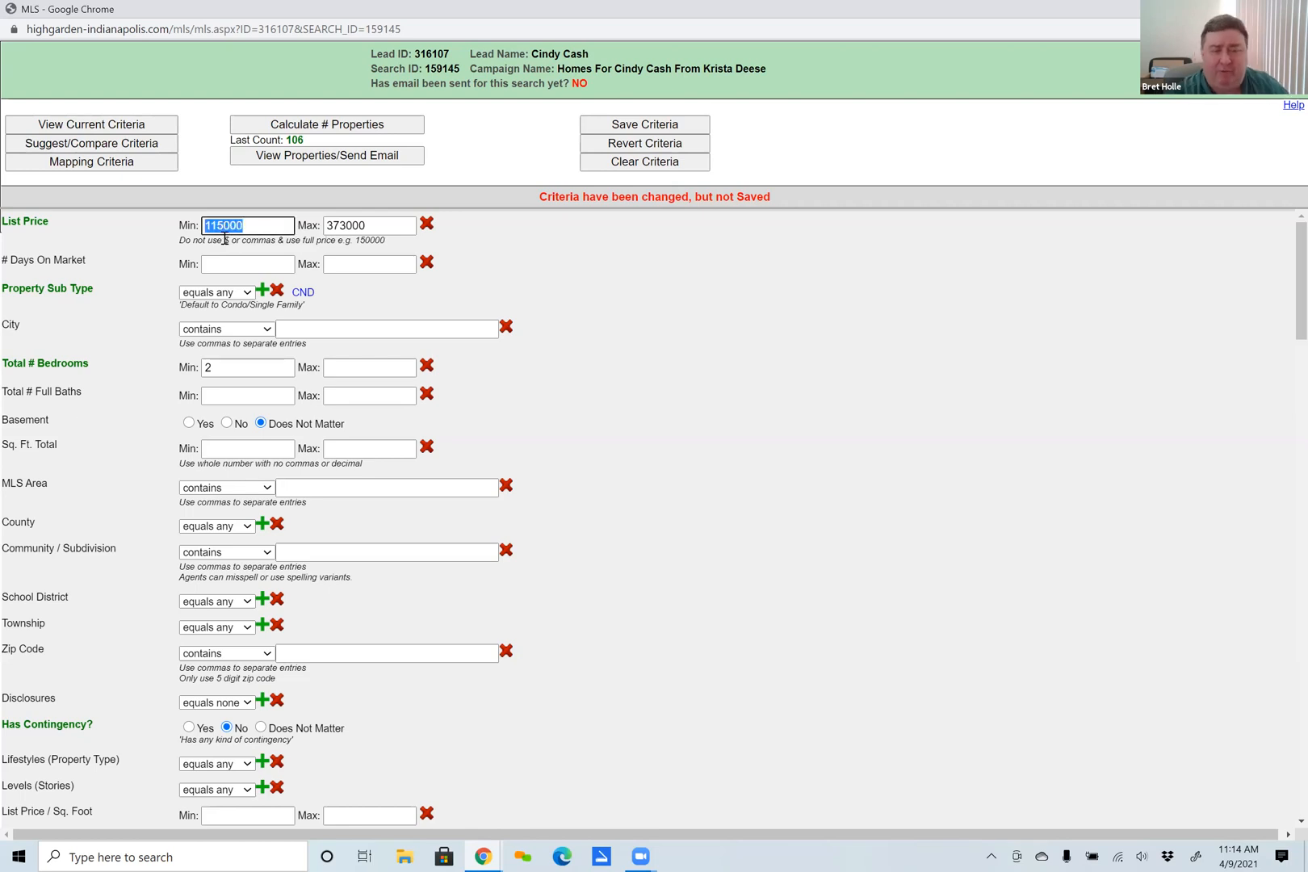
pyautogui.write('200000')
pyautogui.doubleClick(348, 225)
pyautogui.write('250000')
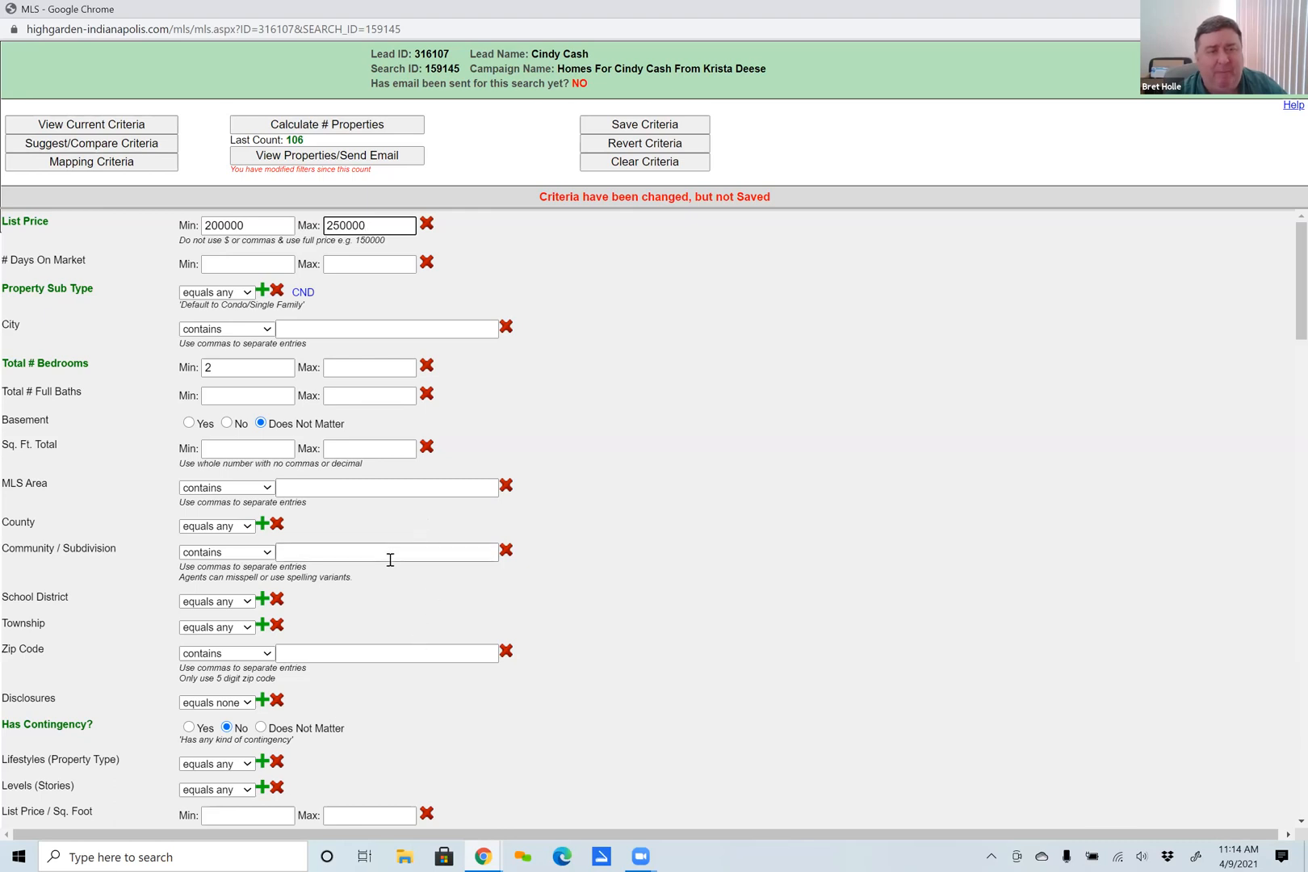
# Set the minimum total number of bedrooms to 3.
pyautogui.scroll(-1, 406, 557)
pyautogui.scroll(-2, 406, 559)
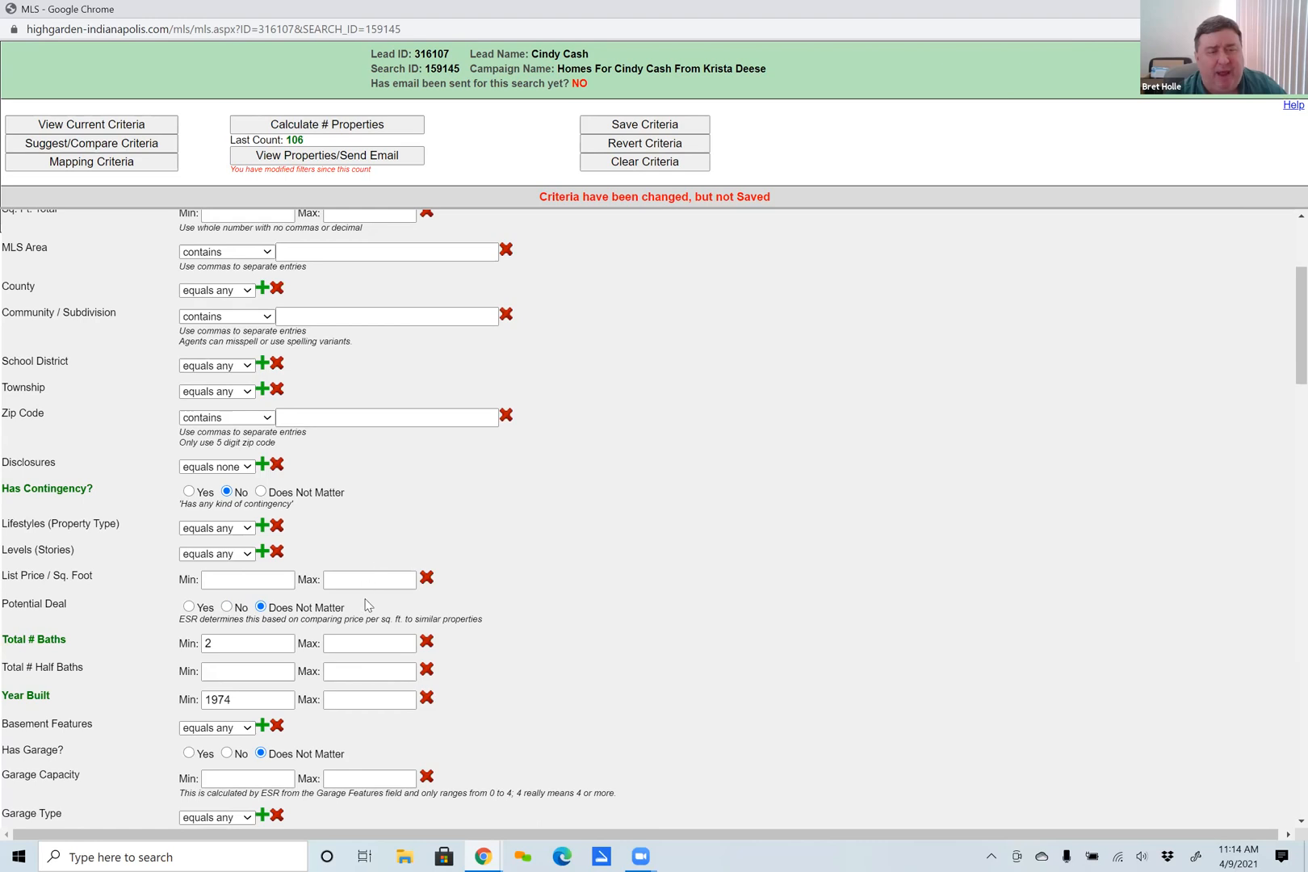
pyautogui.scroll(2, 235, 426)
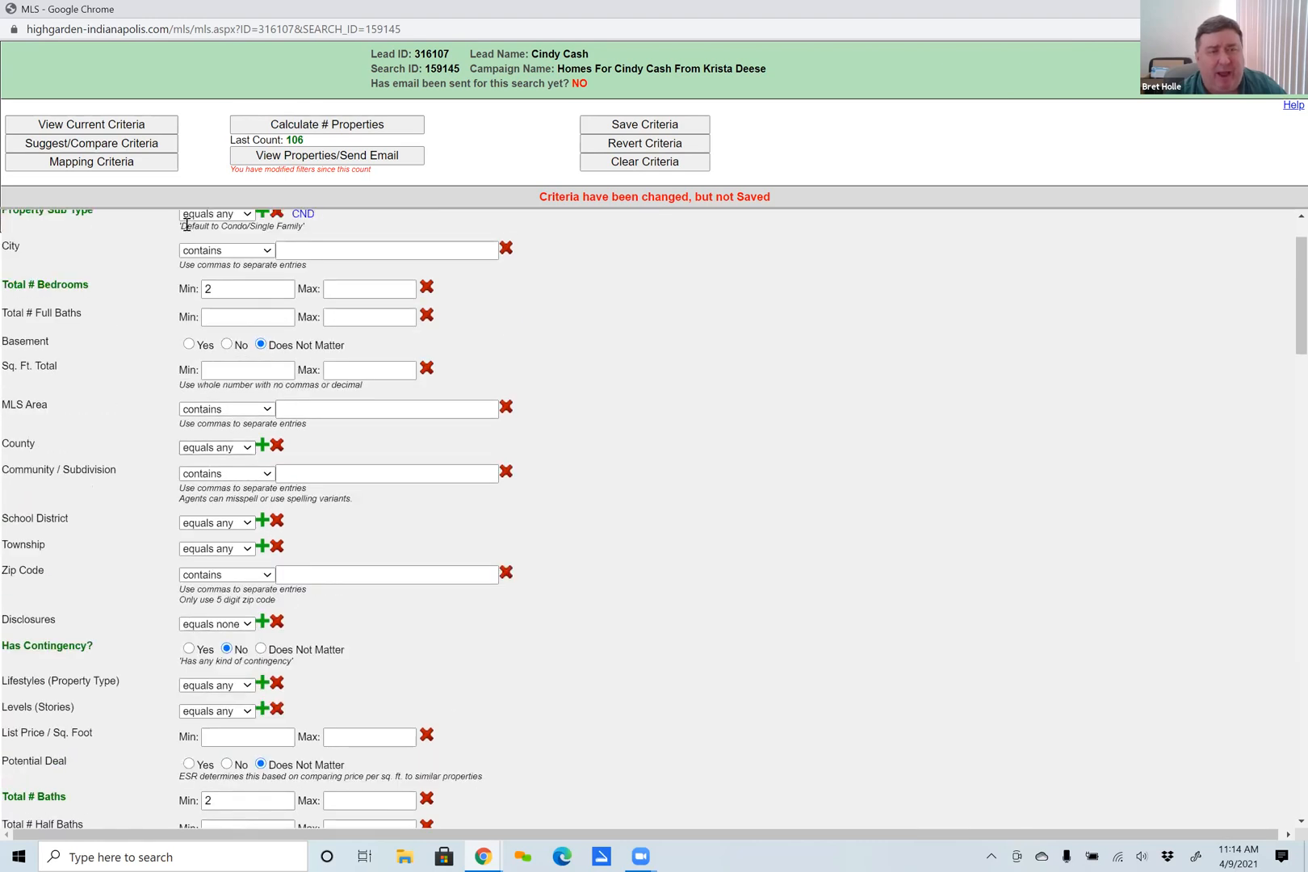
pyautogui.doubleClick(217, 293)
pyautogui.write('3')
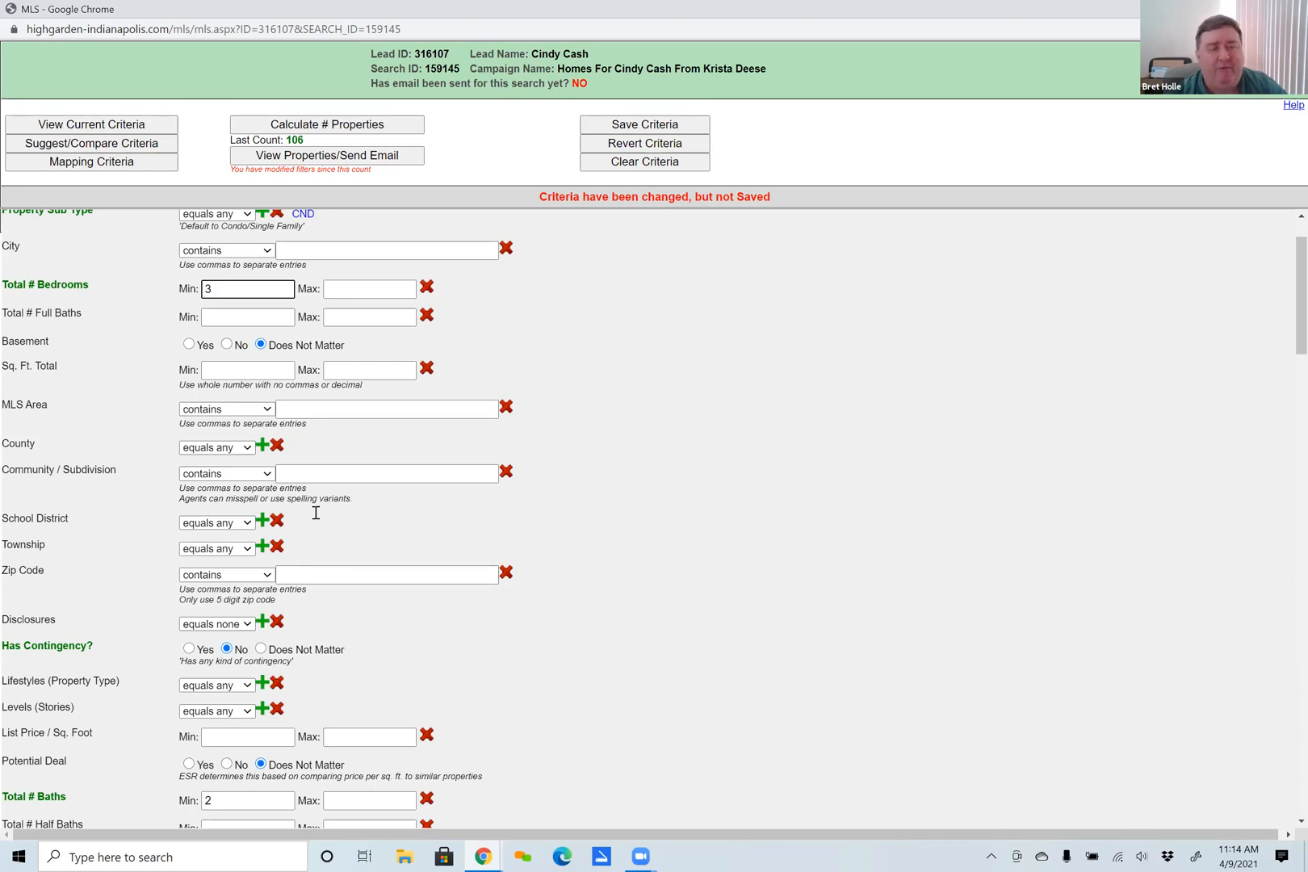
# Recalculate the number of matching properties, preview the listings, and close the preview.
pyautogui.click(322, 122)
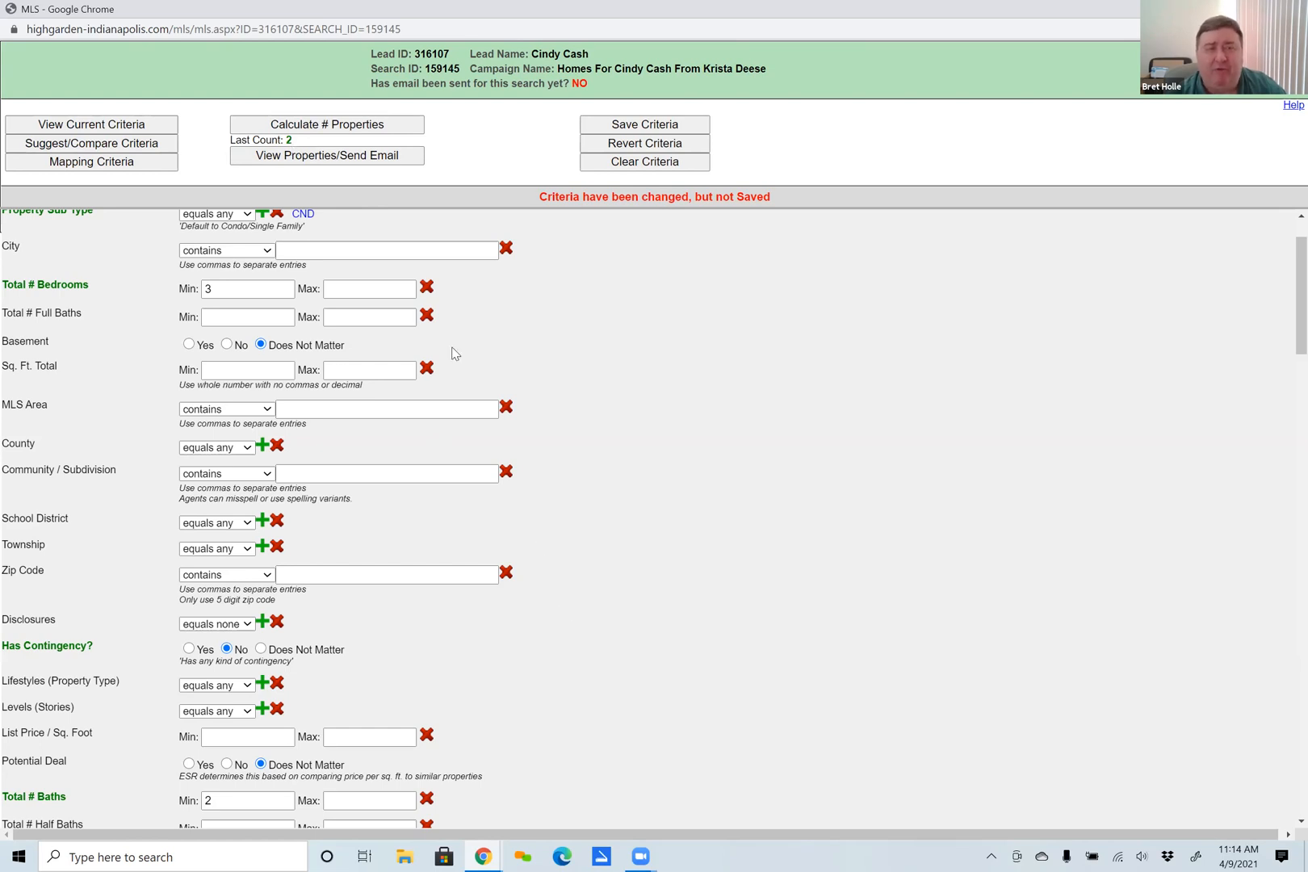
pyautogui.click(323, 155)
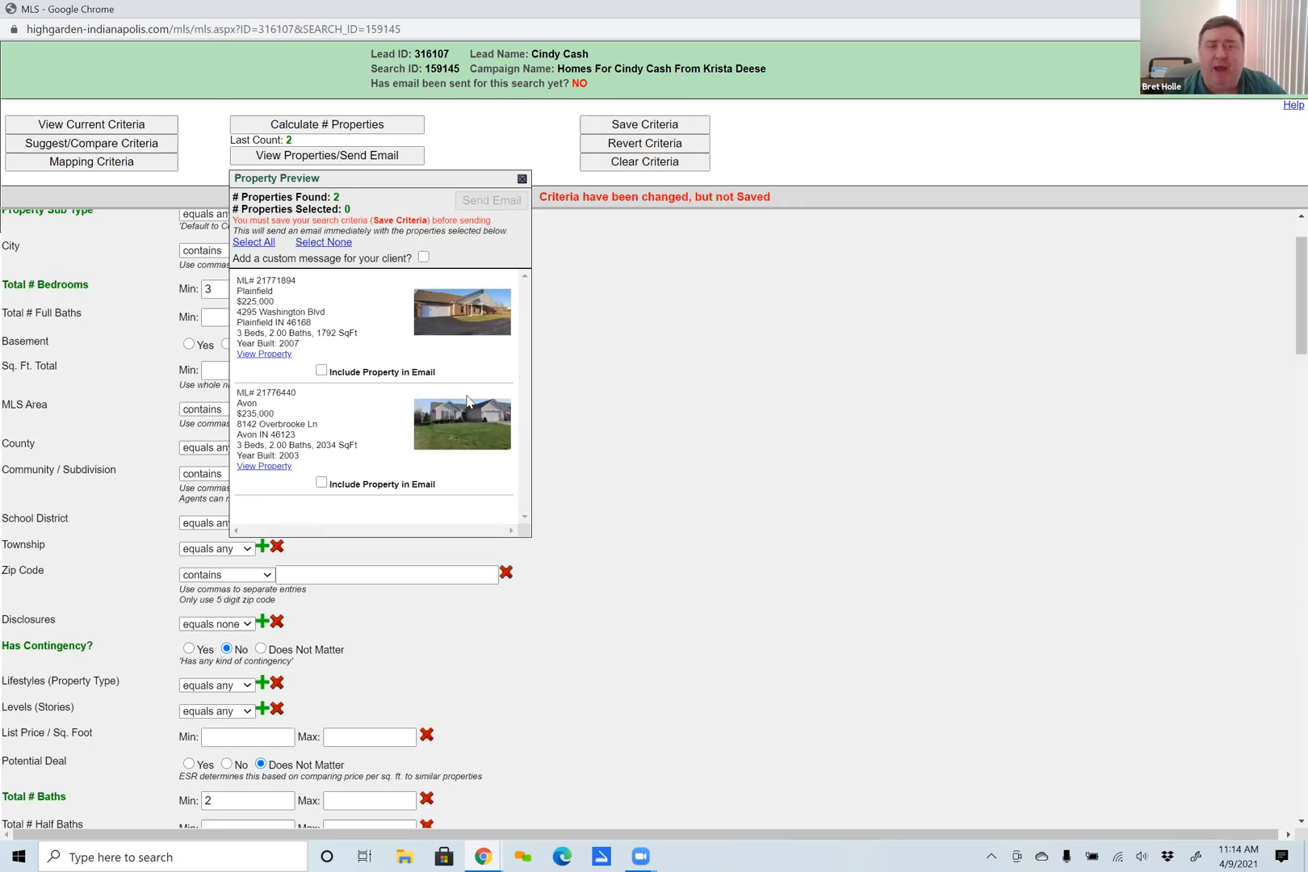
pyautogui.click(523, 179)
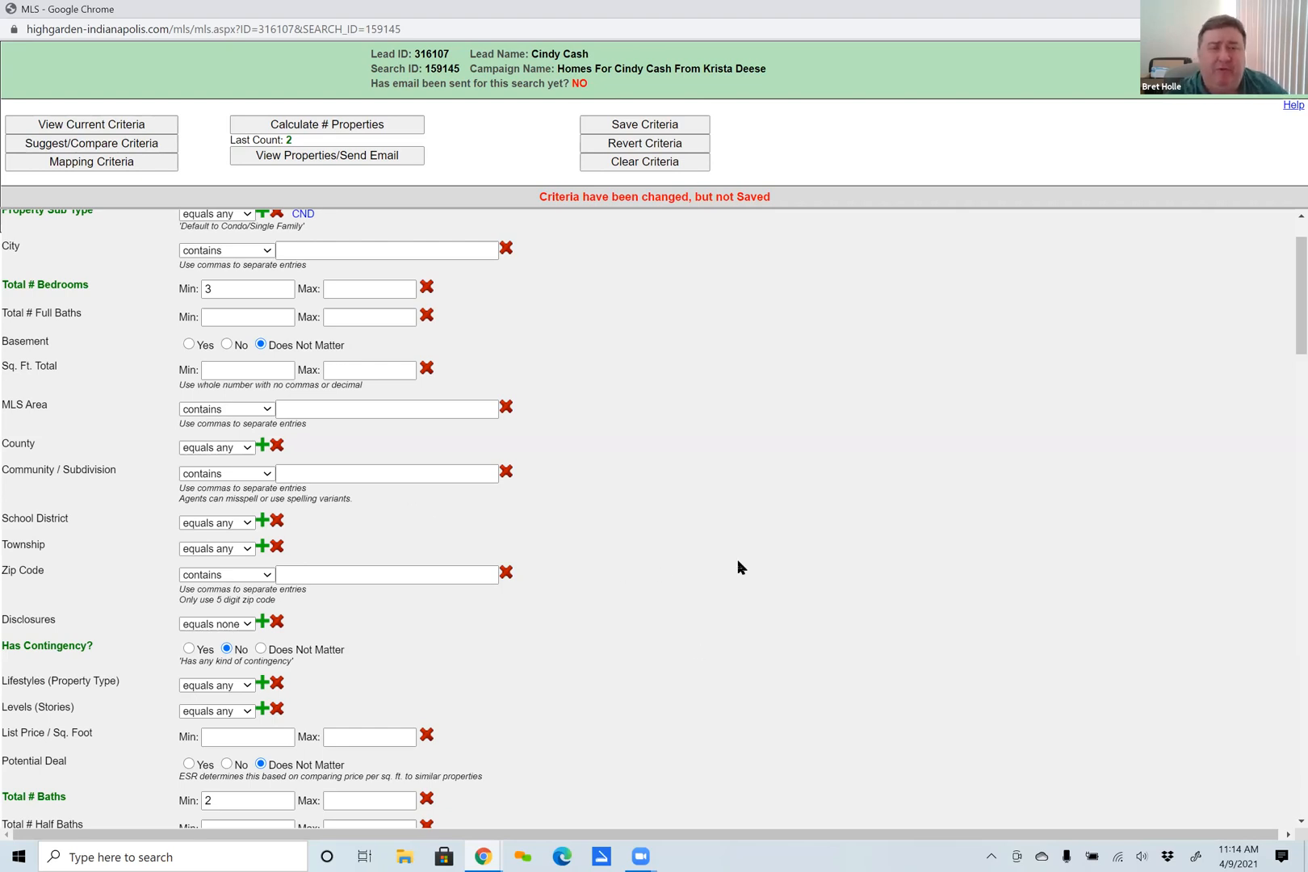
# Clear all search criteria and set the maximum list price to 300000.
pyautogui.click(646, 165)
pyautogui.scroll(1, 590, 650)
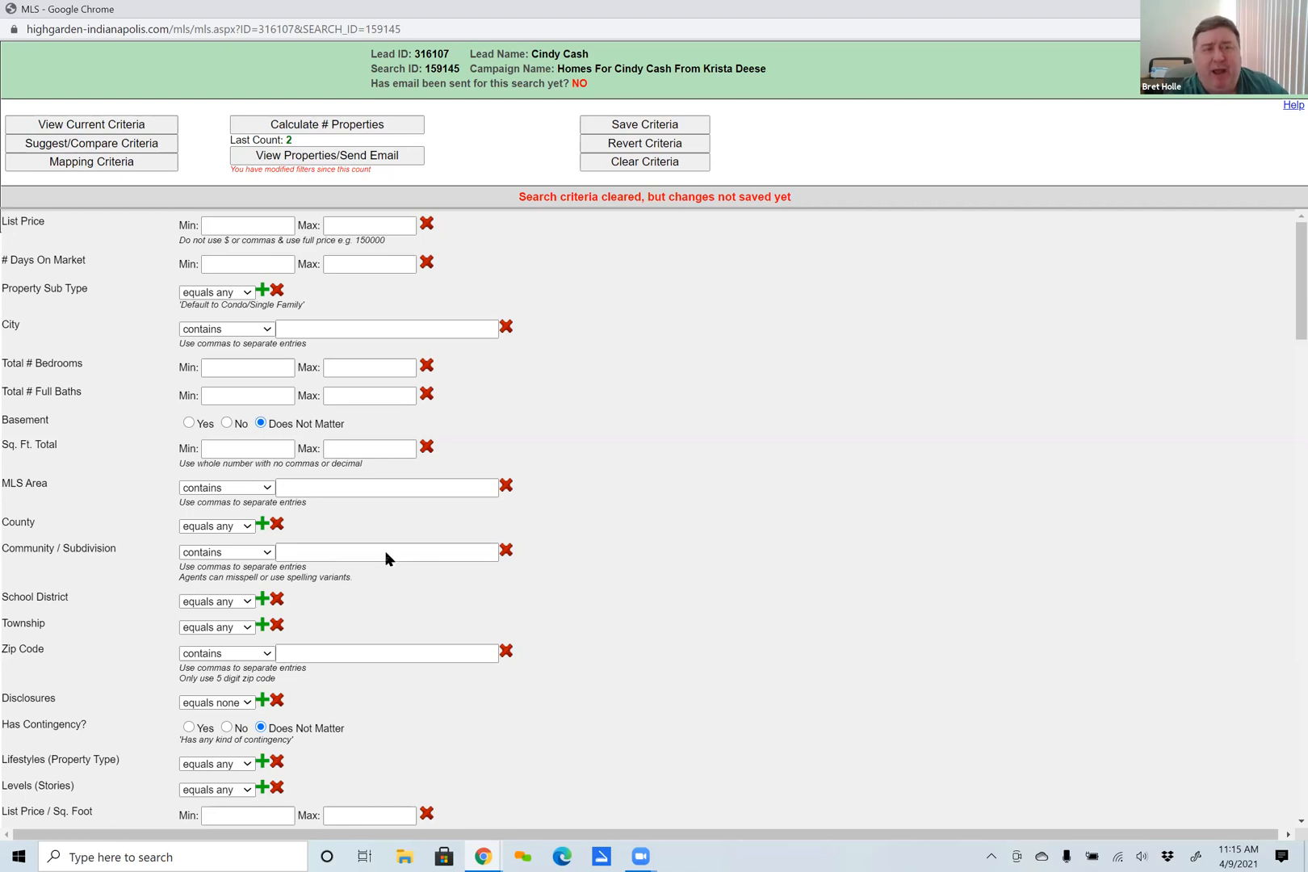
pyautogui.click(351, 229)
pyautogui.write('300000')
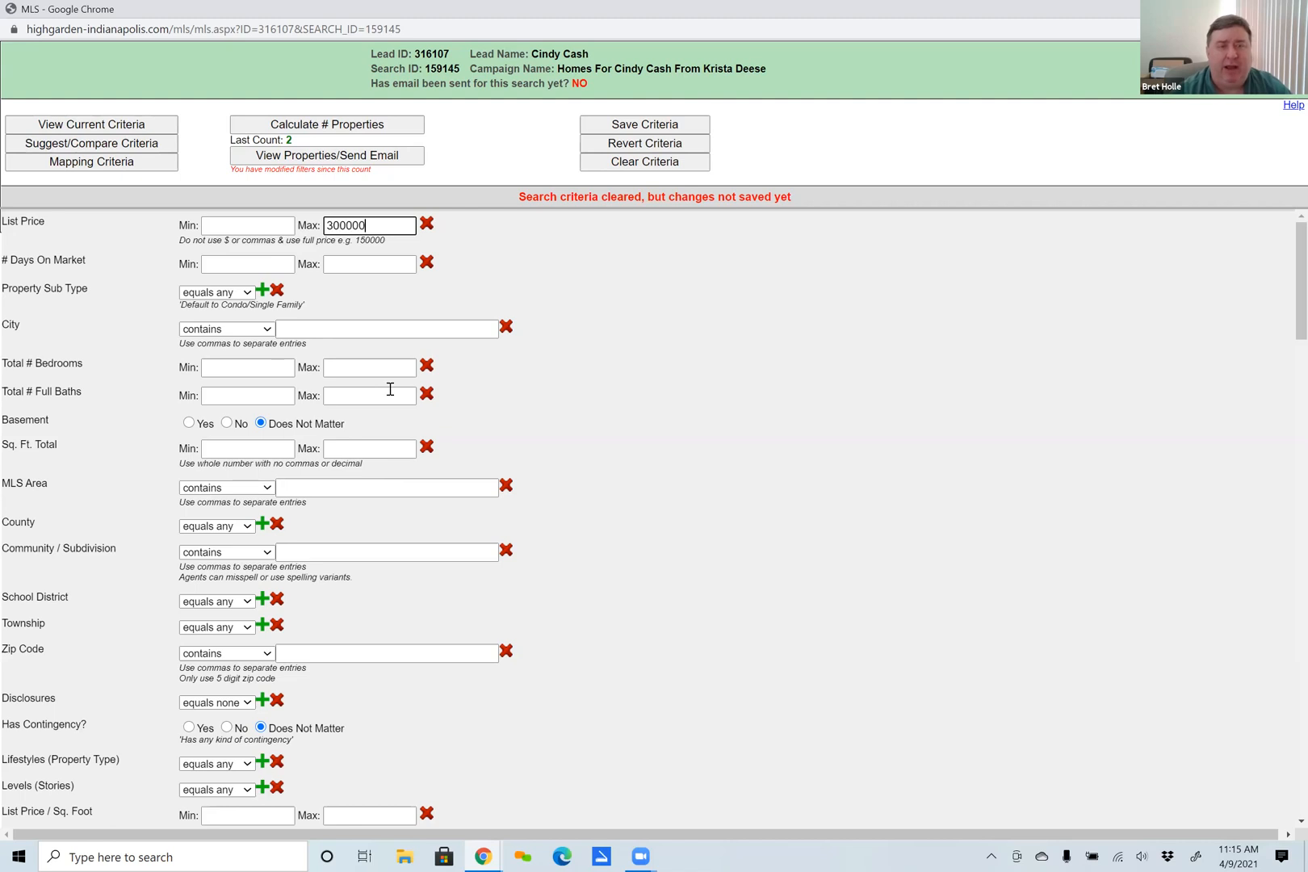
# Restrict the Property Sub Type to CND - Condominium.
pyautogui.click(263, 291)
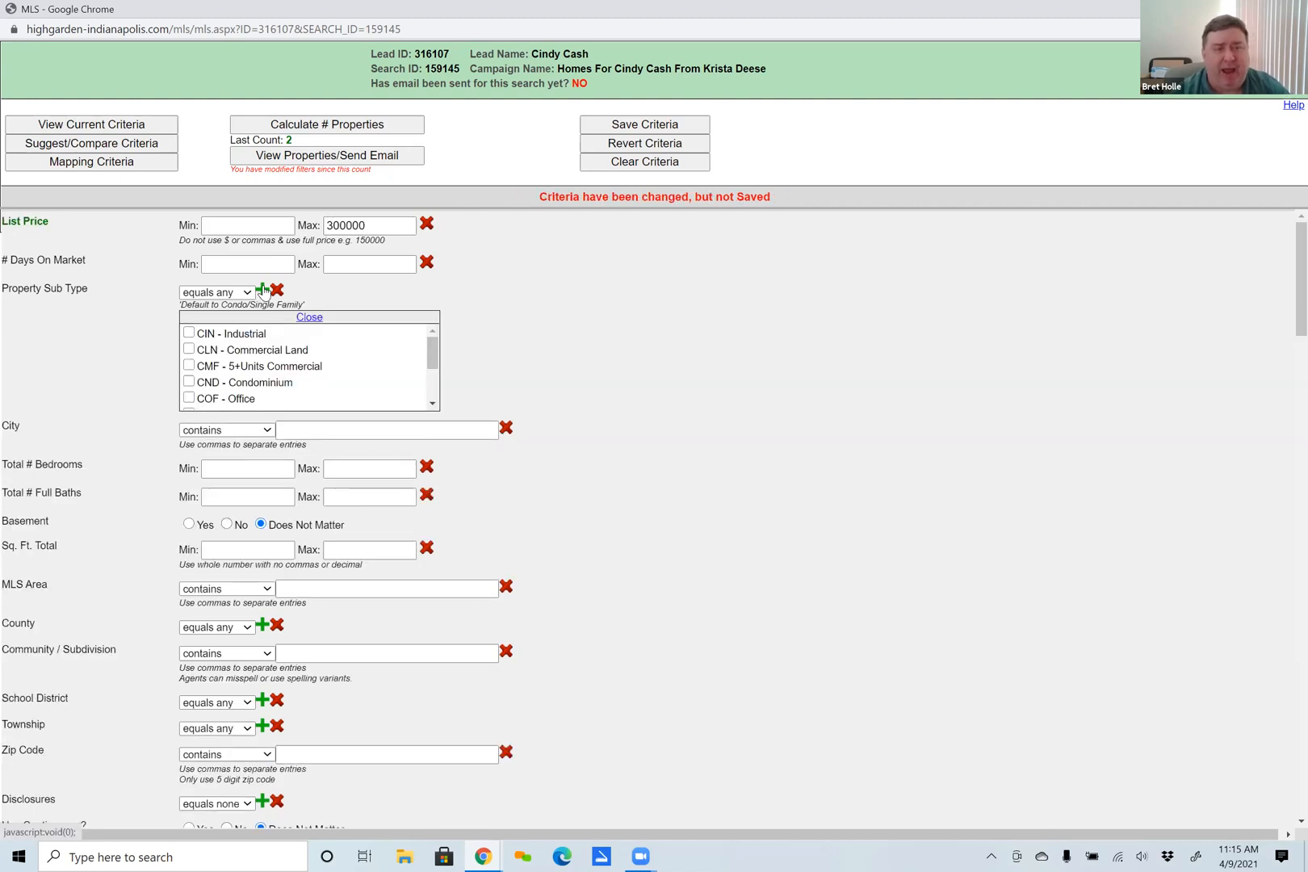
pyautogui.scroll(-2, 267, 367)
pyautogui.scroll(2, 268, 365)
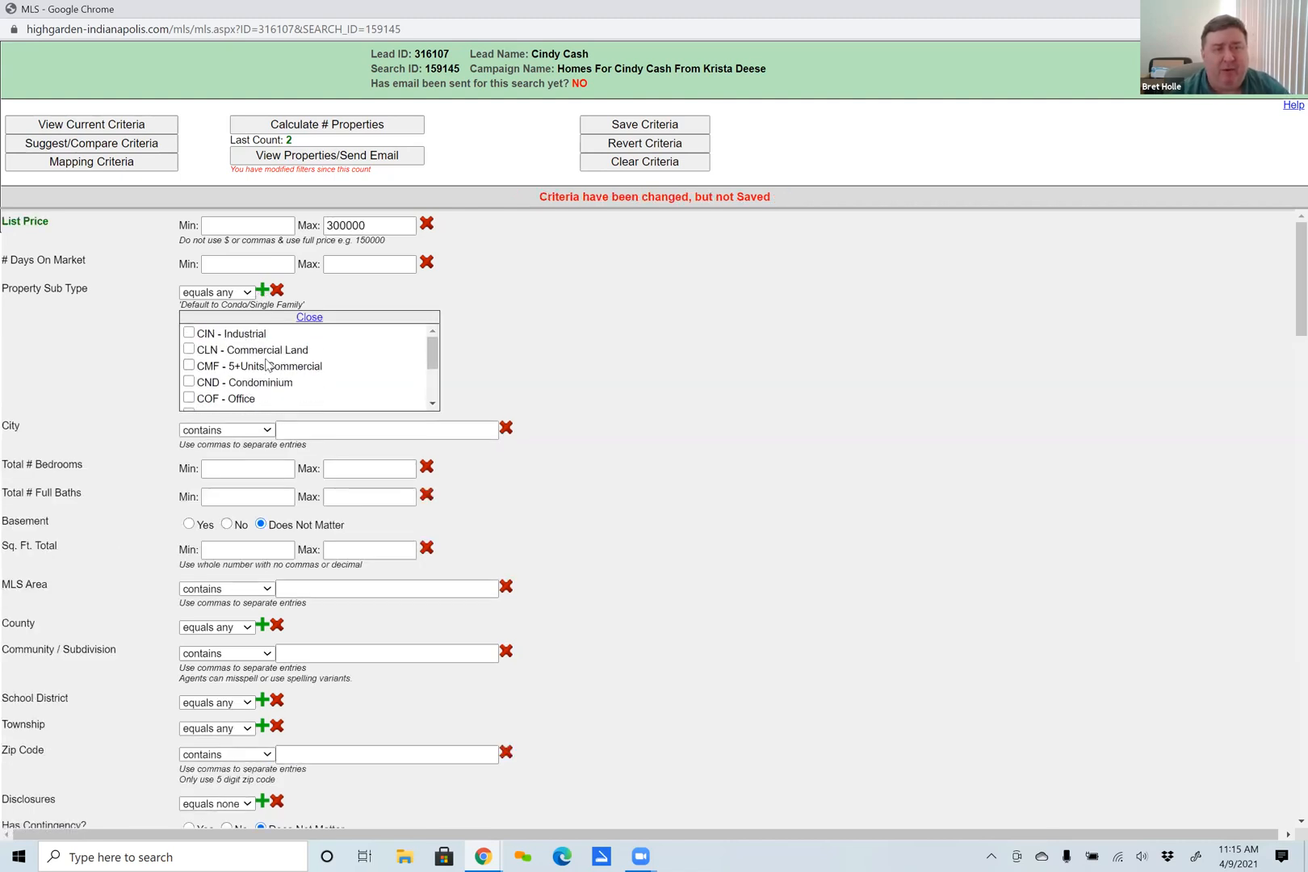
pyautogui.click(188, 381)
pyautogui.click(307, 318)
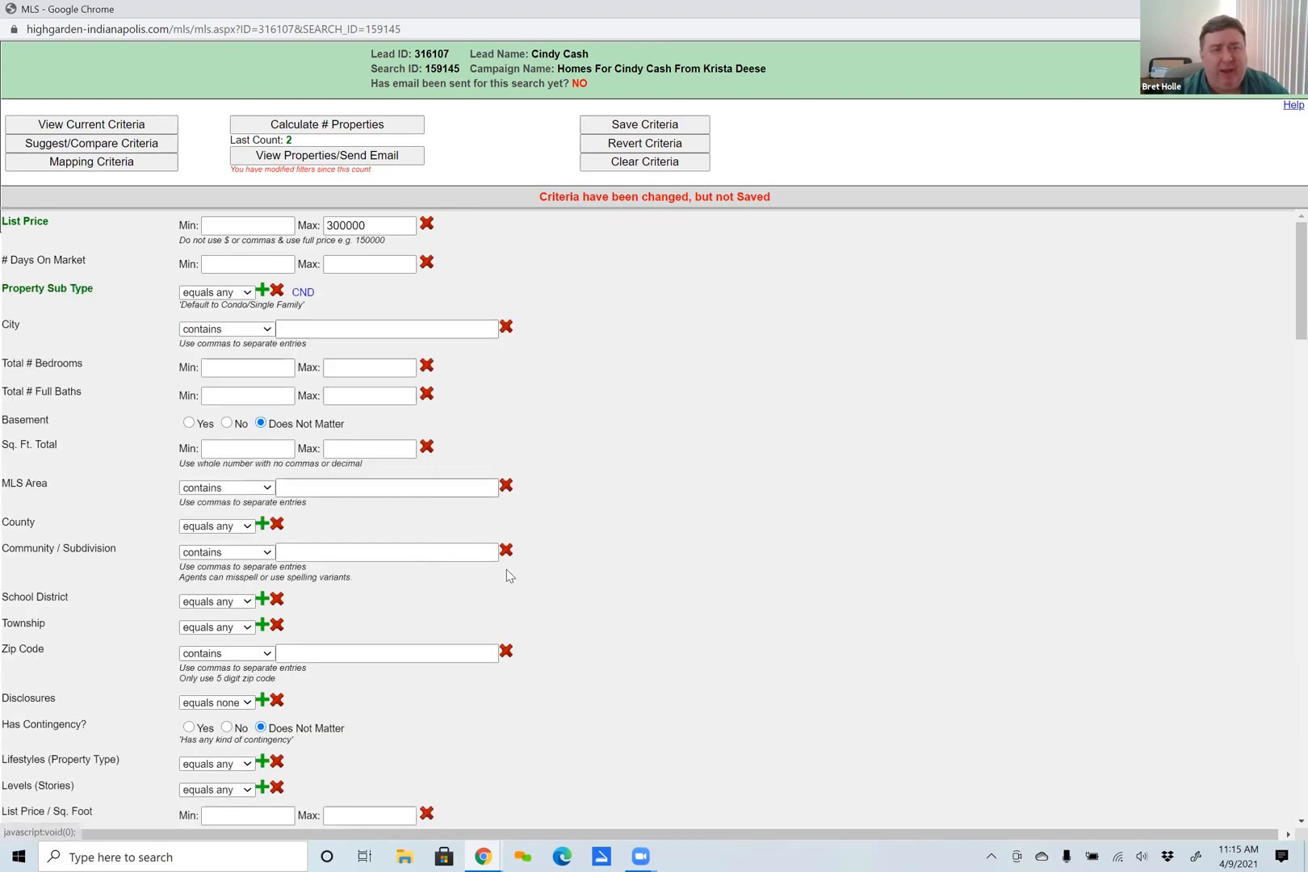
# Set minimums of 2 bedrooms, 2 full baths and 1400 total square feet, and recalculate the number of properties.
pyautogui.click(247, 368)
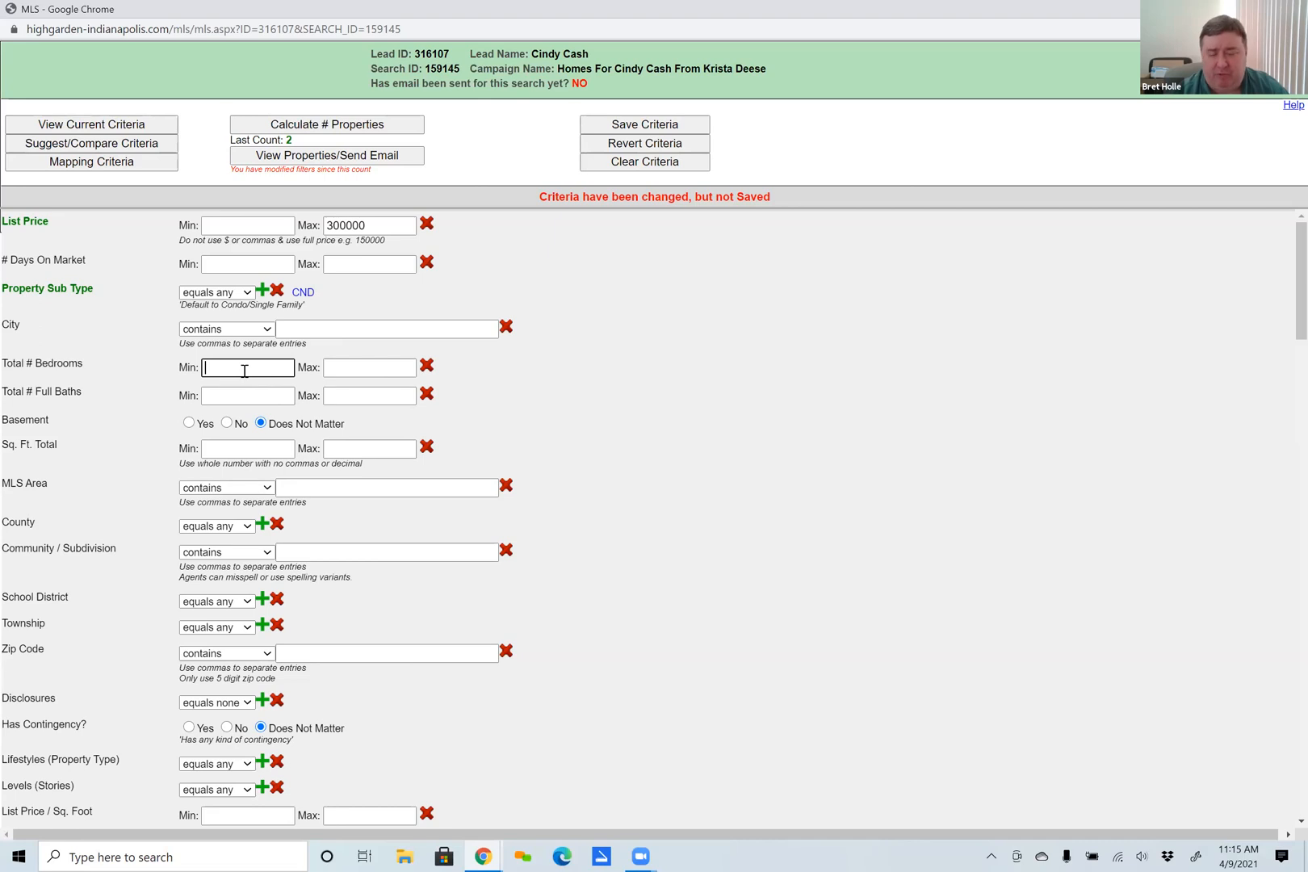
pyautogui.write('2')
pyautogui.click(242, 395)
pyautogui.write('2')
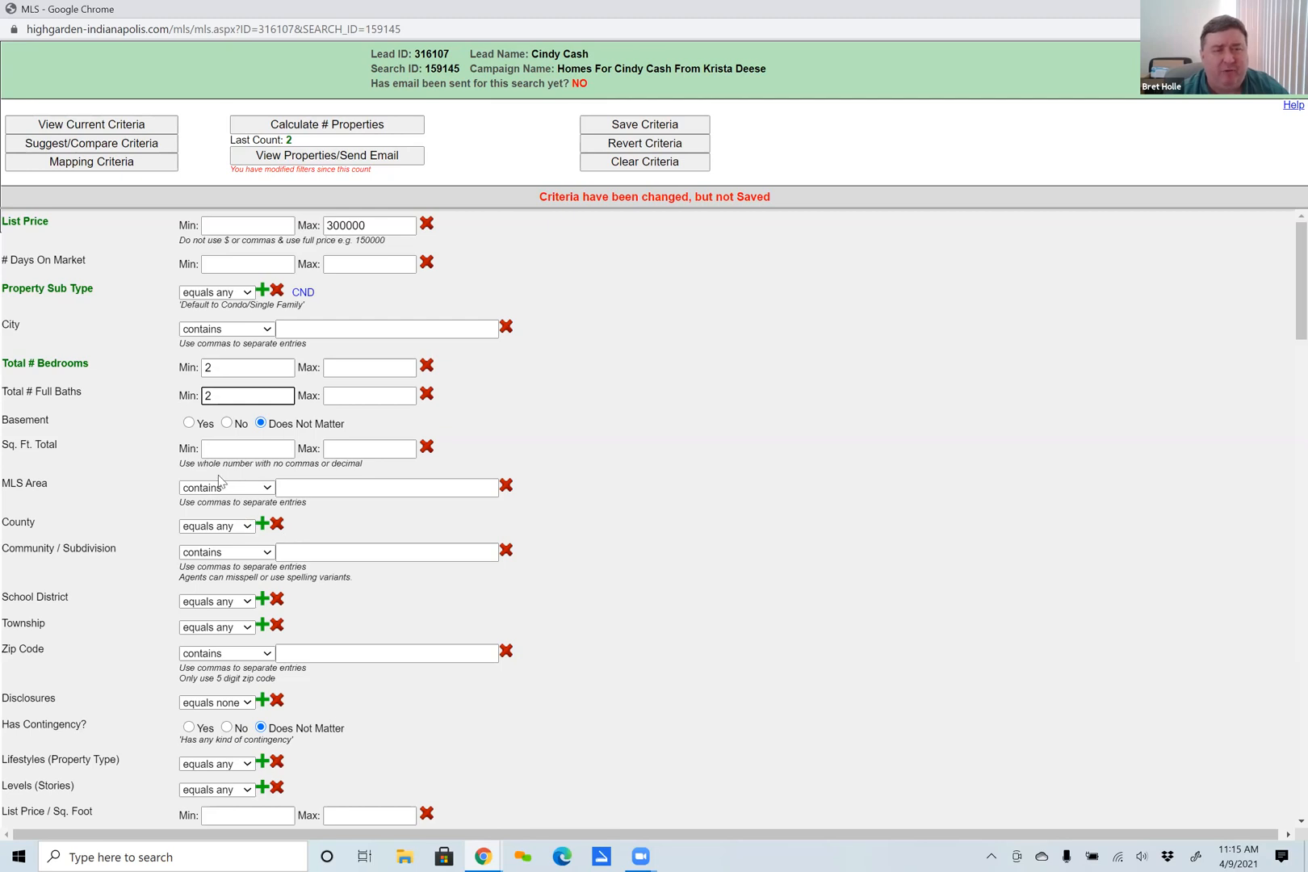
pyautogui.click(234, 449)
pyautogui.write('1400')
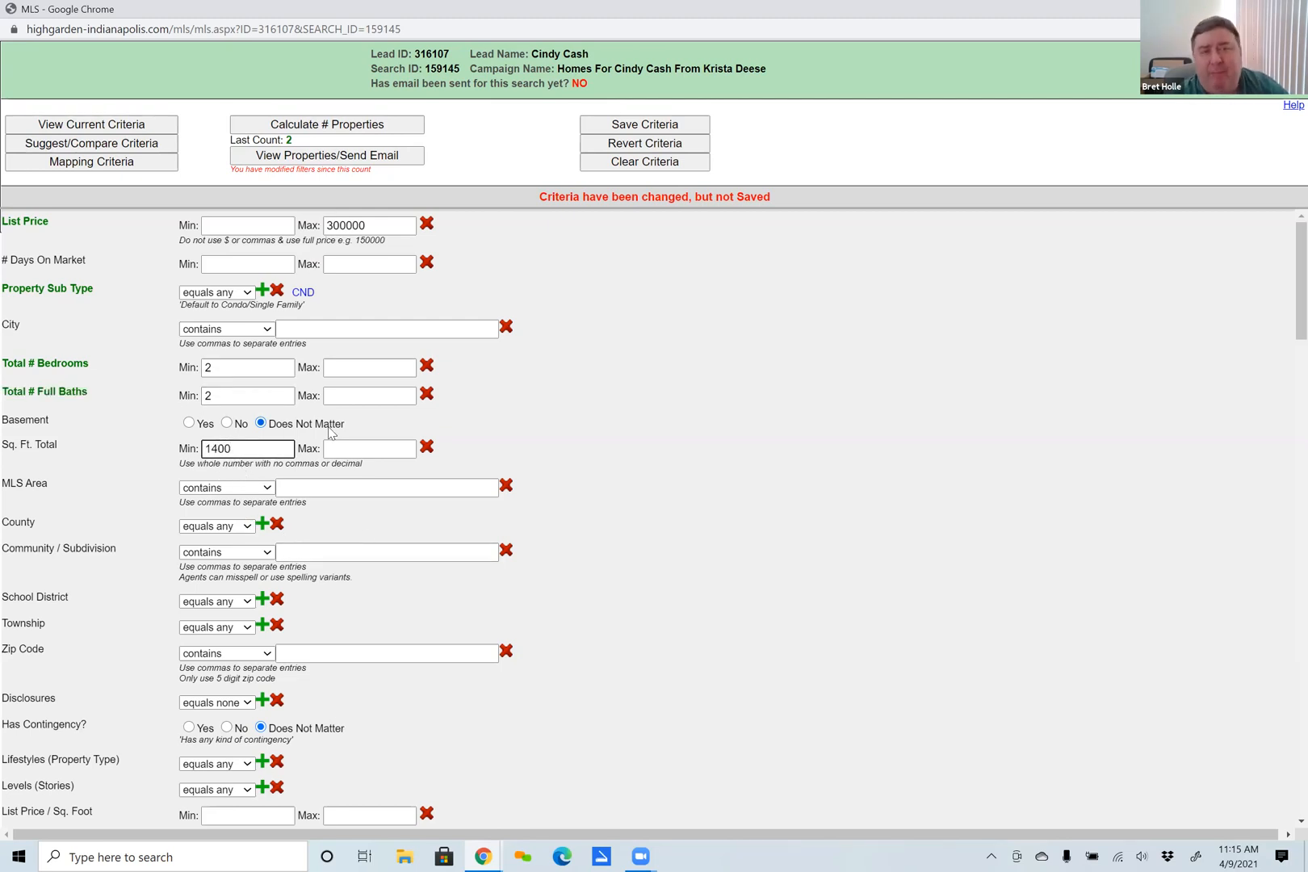
pyautogui.click(333, 129)
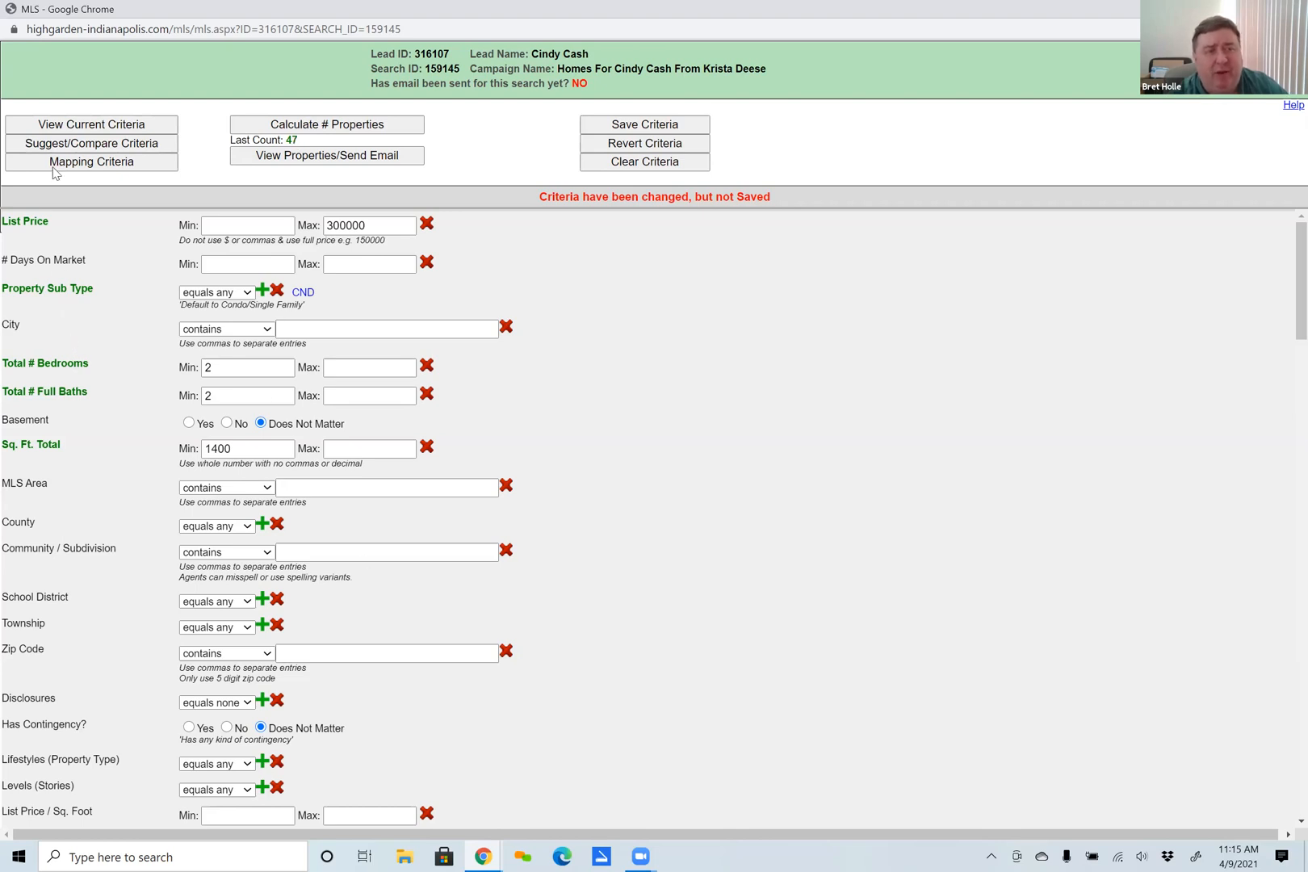
# Draw a circular search area of about 9.87 miles radius centred near Fishers in the mapping criteria, save it, and recalculate the property count.
pyautogui.click(84, 170)
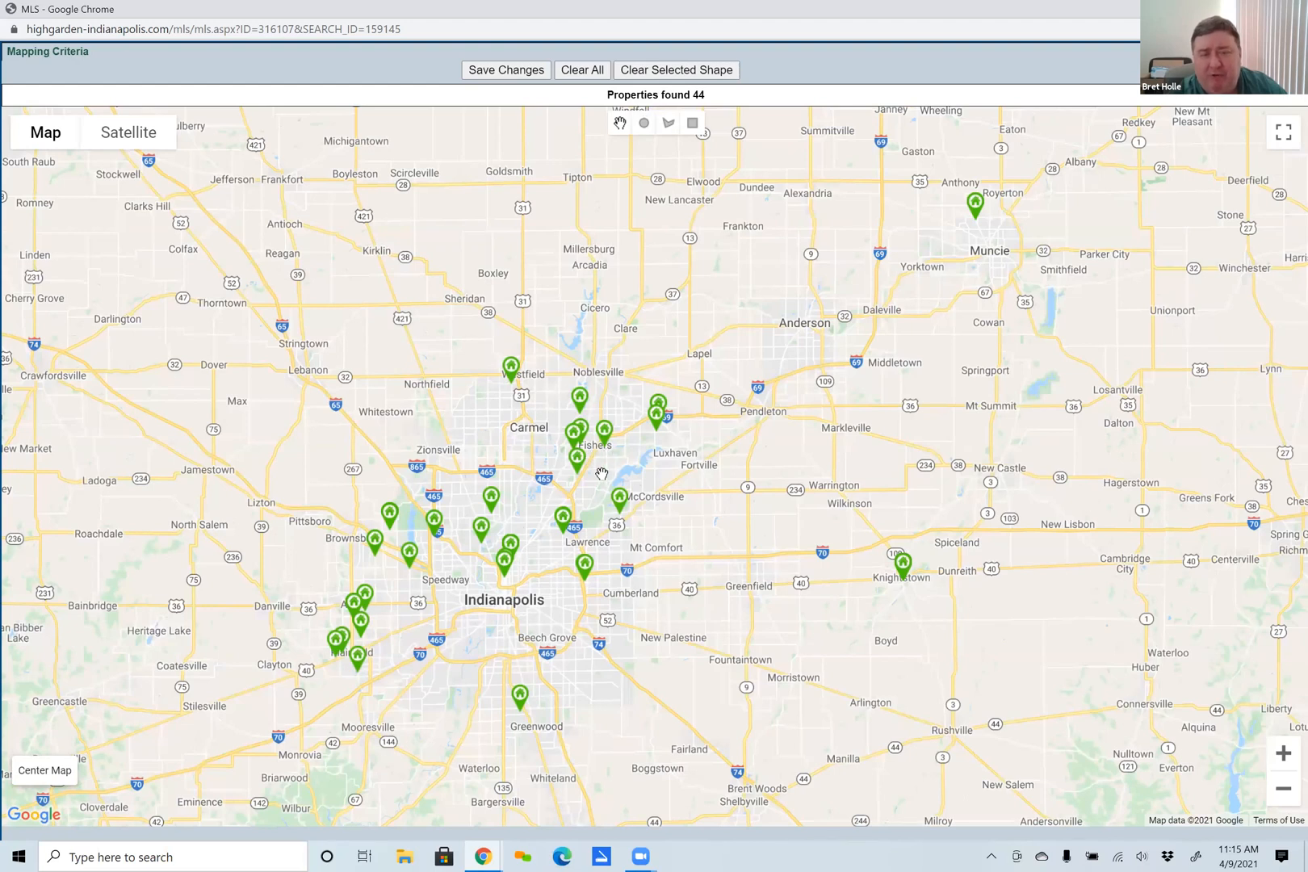
pyautogui.click(644, 124)
pyautogui.moveTo(596, 437); pyautogui.dragTo(701, 489)
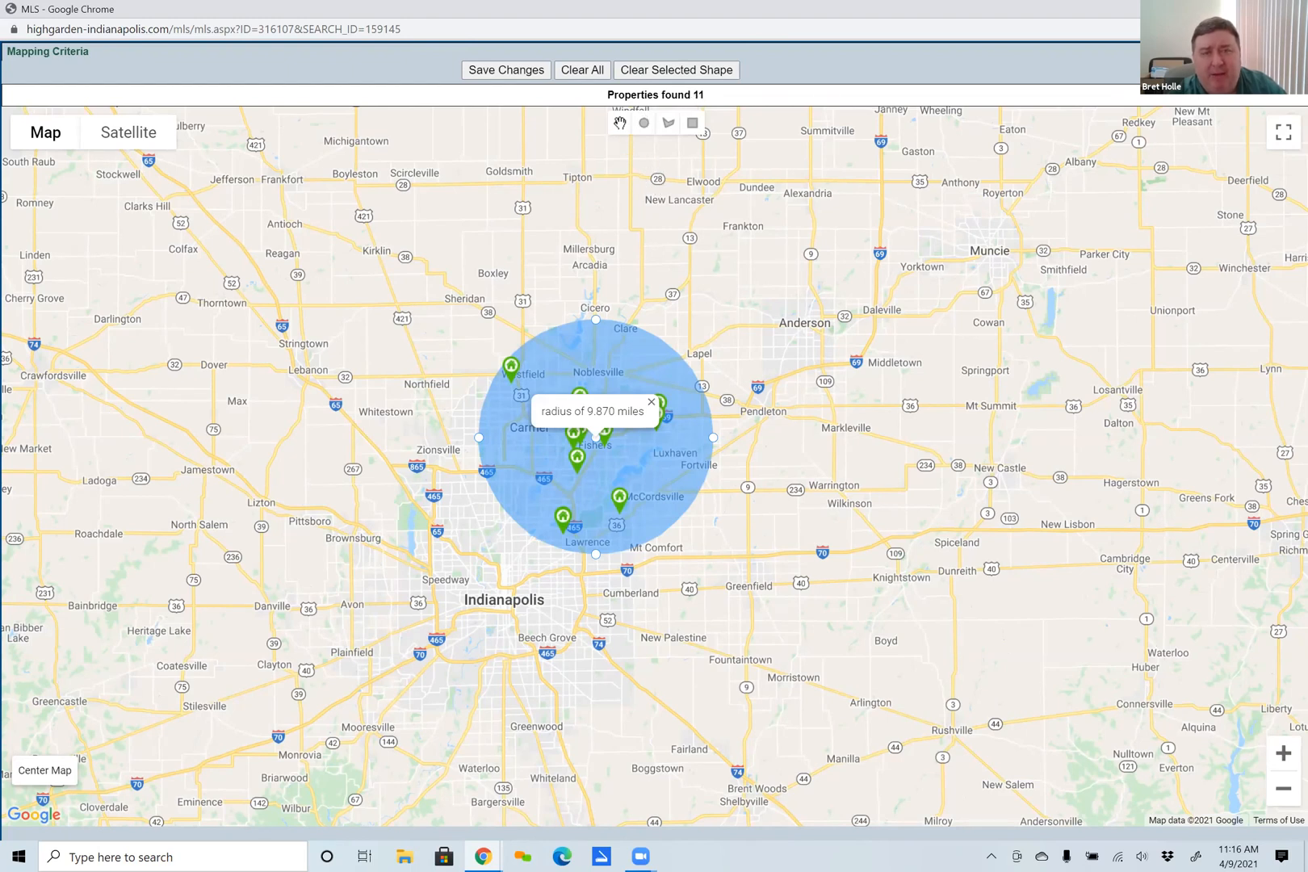
pyautogui.click(477, 68)
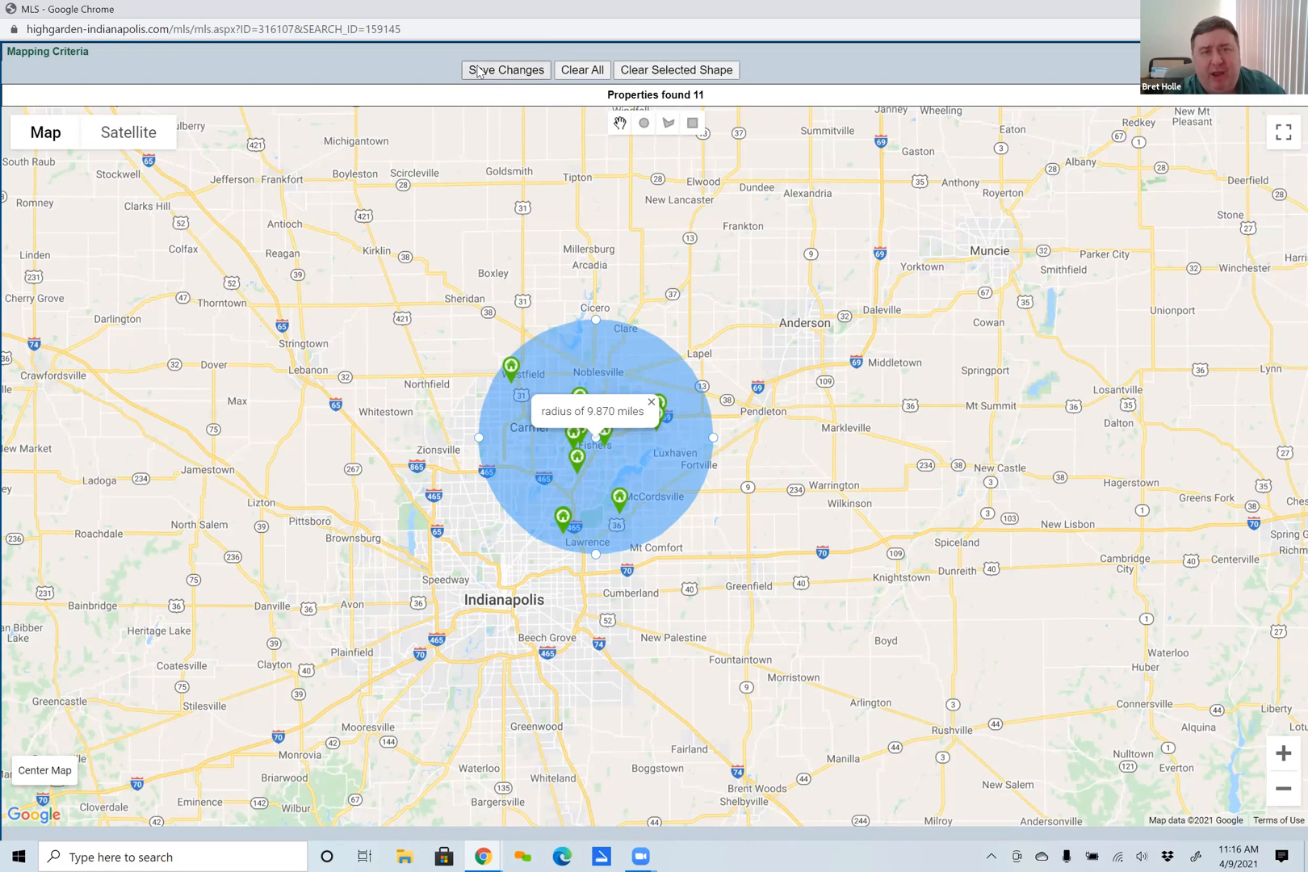
pyautogui.click(343, 126)
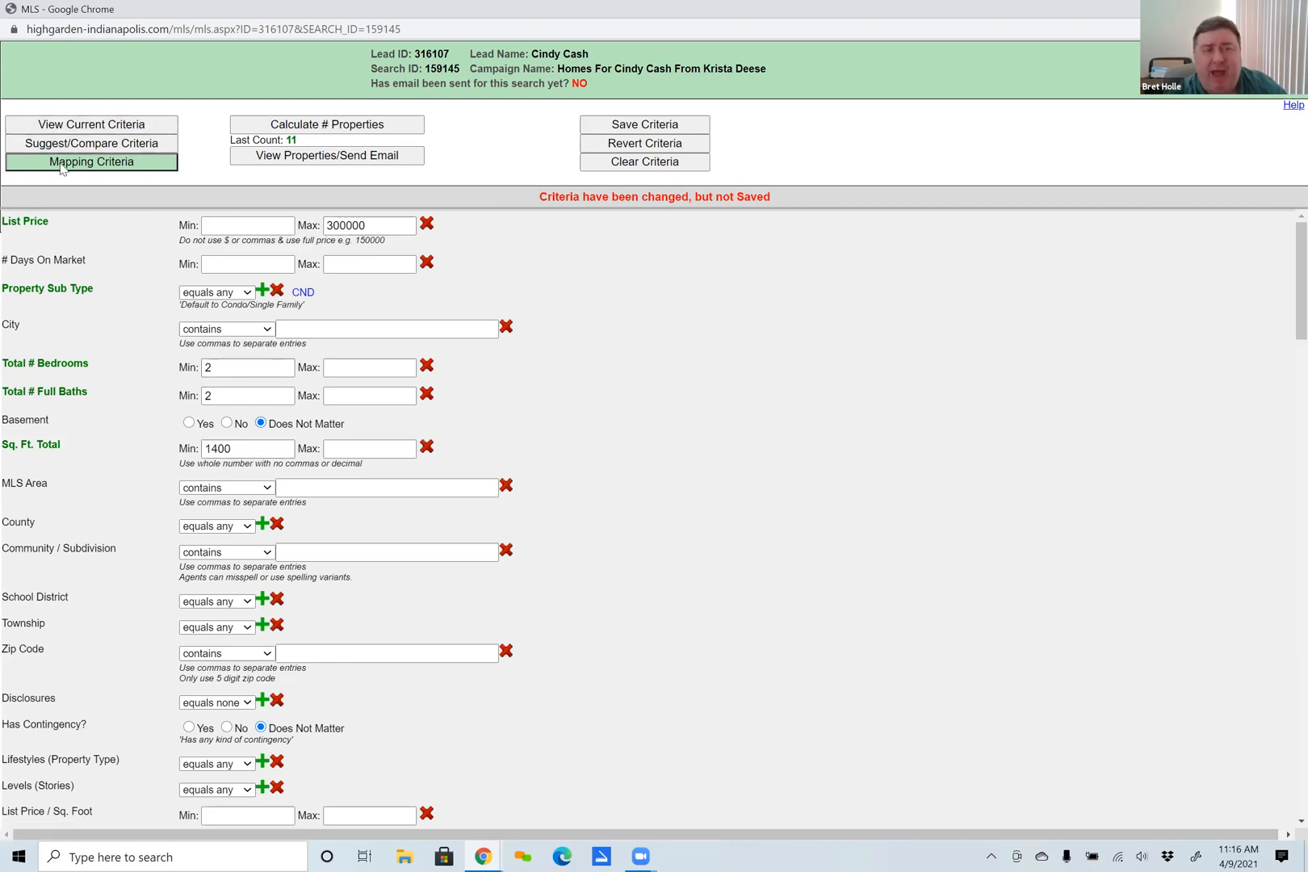
# Preview the matching properties, select all of them for inclusion in the email, and close the preview.
pyautogui.click(323, 158)
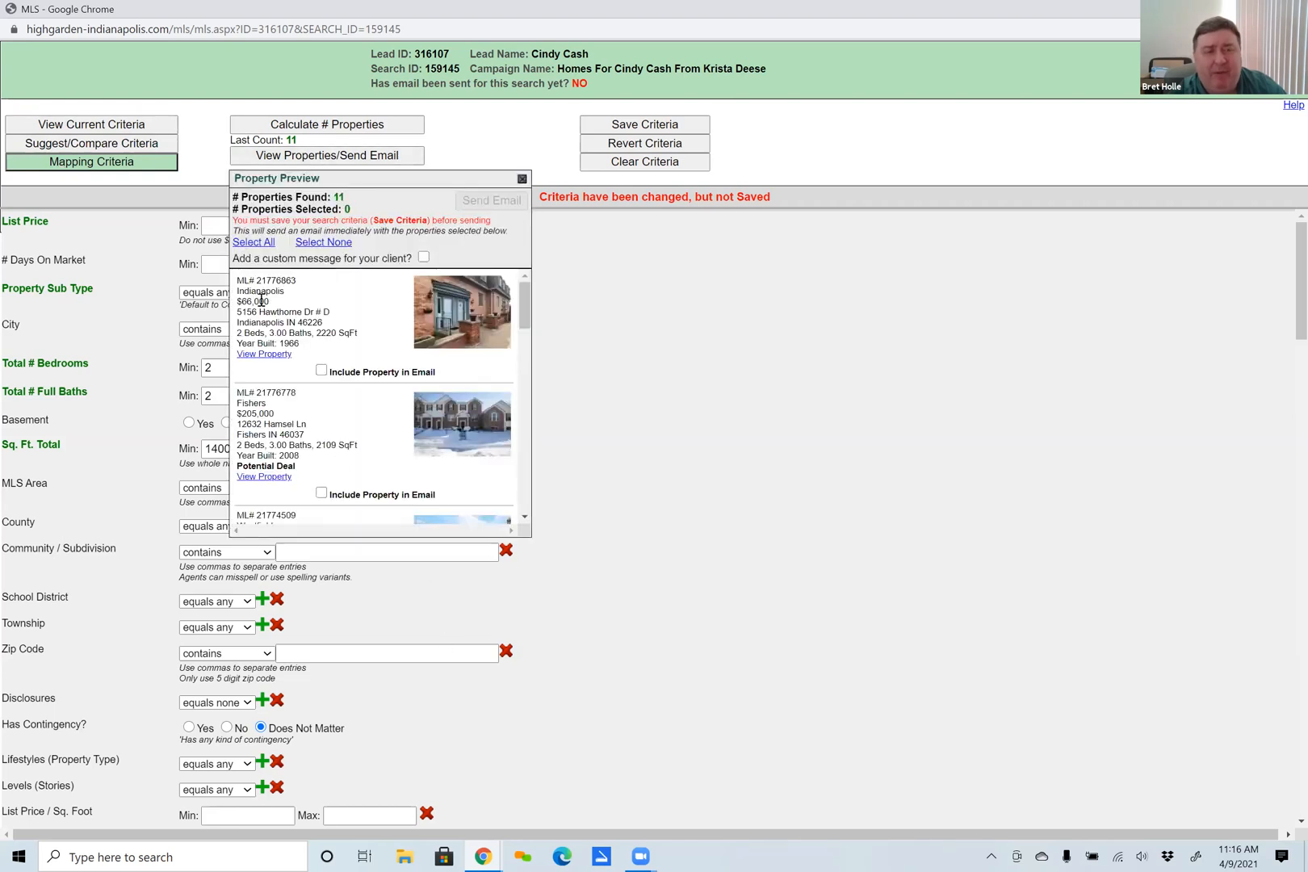
pyautogui.click(246, 242)
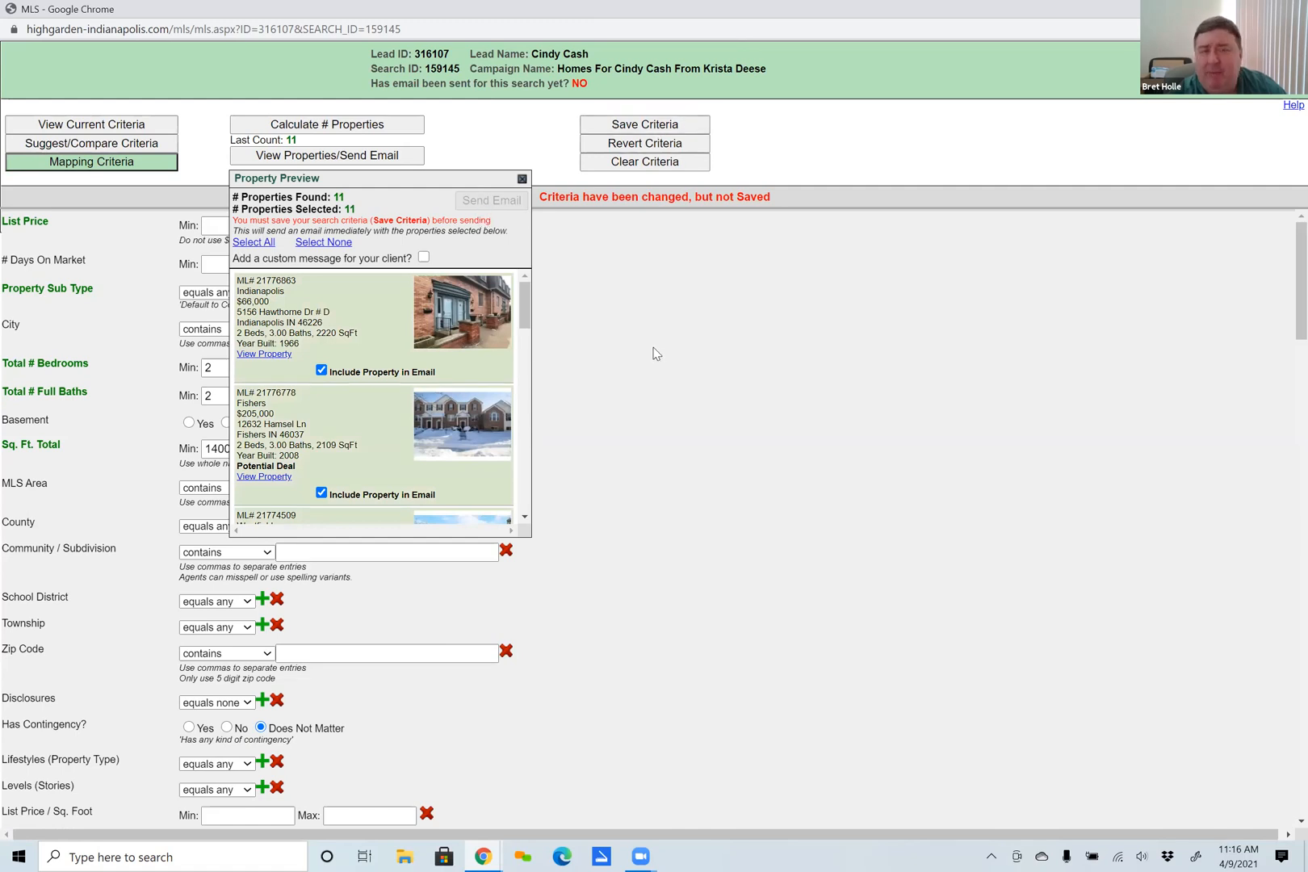
pyautogui.click(521, 179)
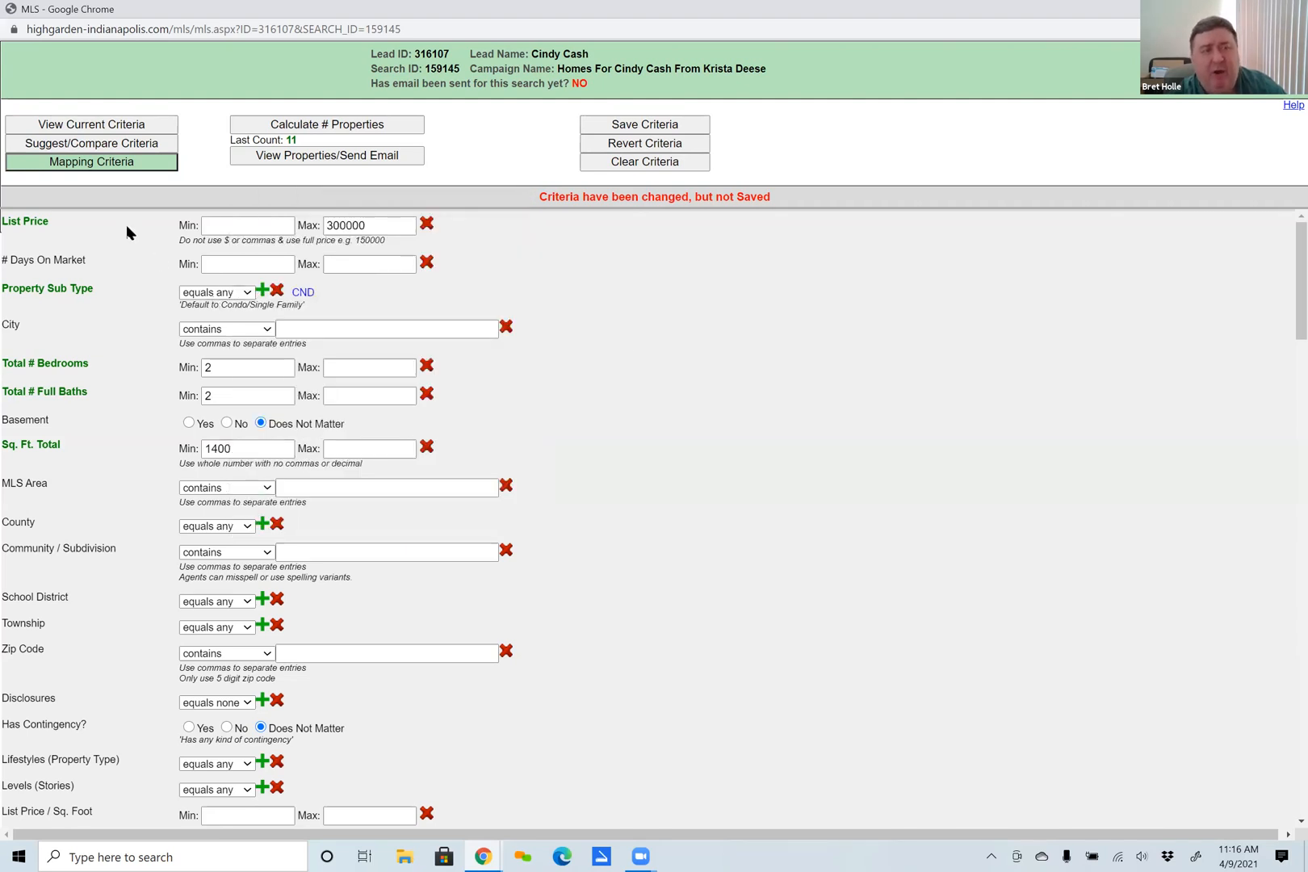
# Replace the saved circle in the mapping criteria with a rectangular search area covering Noblesville, Fishers and McCordsville.
pyautogui.click(61, 166)
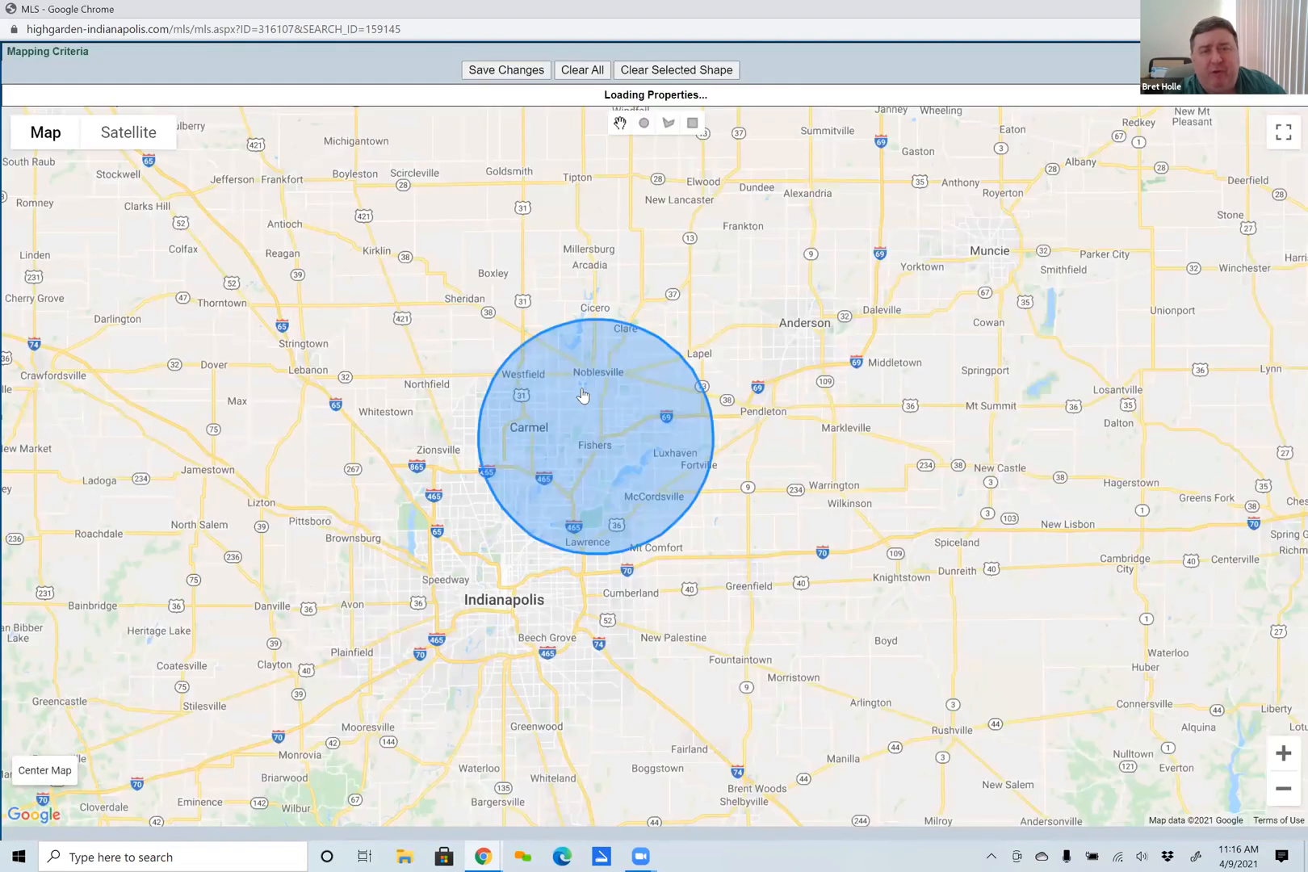
pyautogui.click(655, 78)
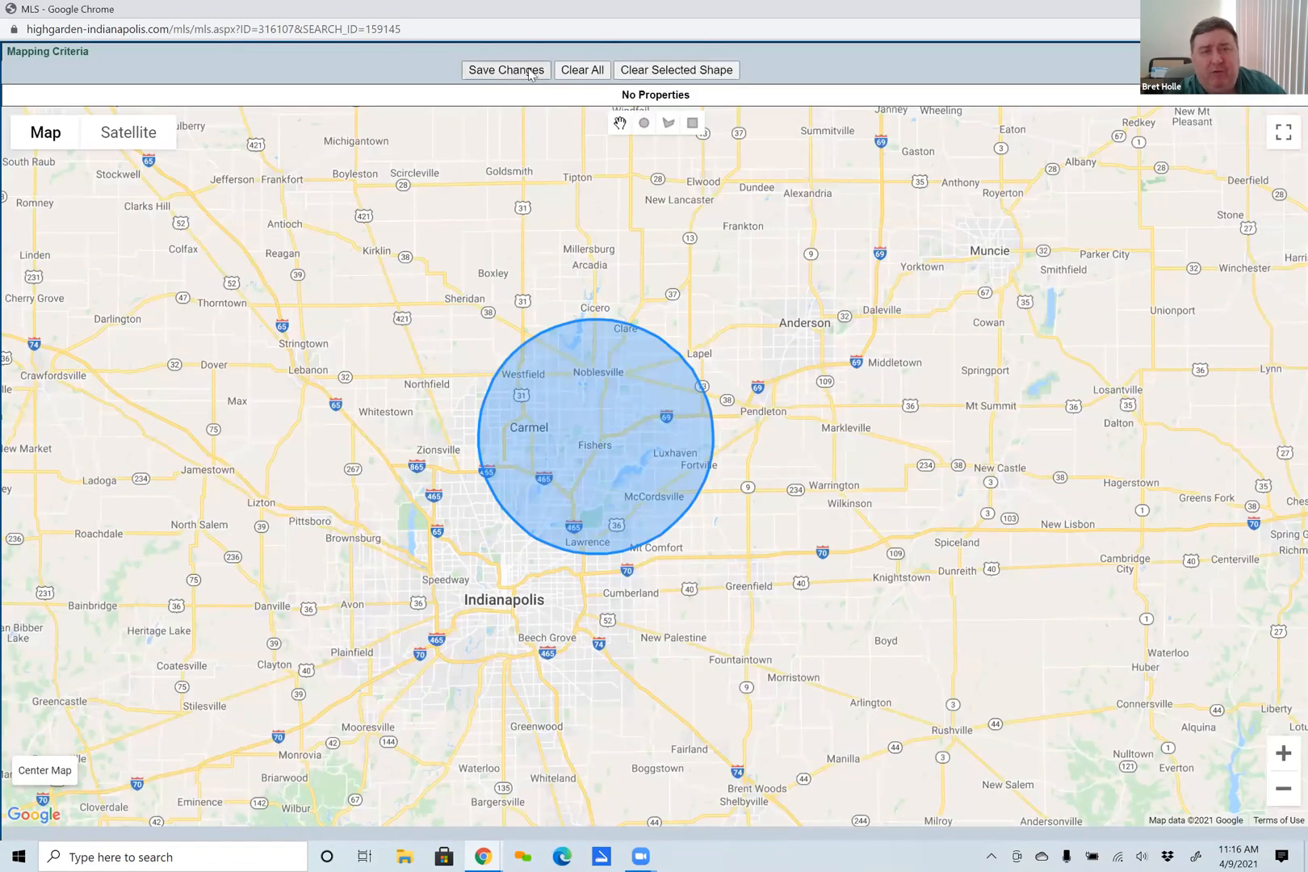
pyautogui.click(672, 78)
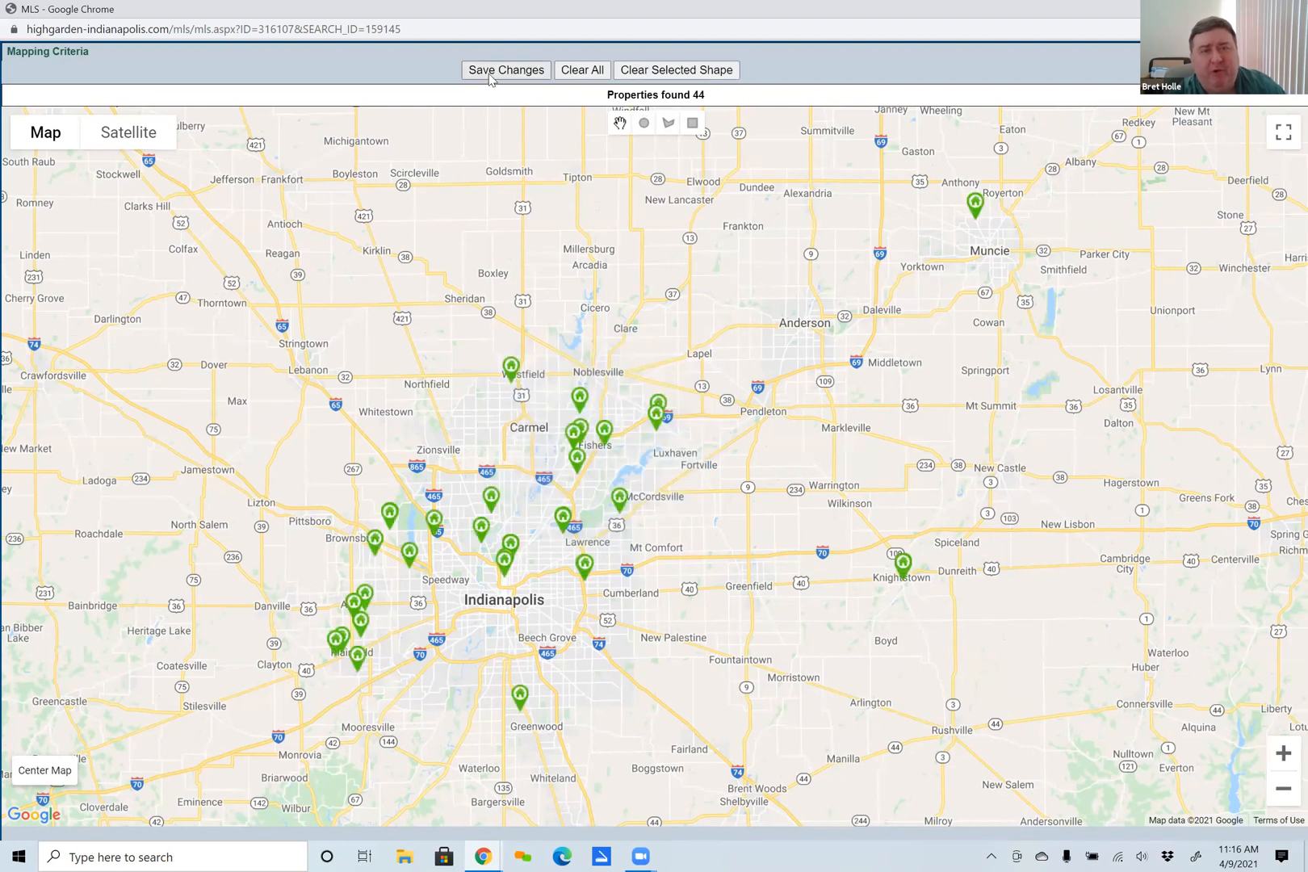
pyautogui.click(692, 125)
pyautogui.moveTo(517, 327); pyautogui.dragTo(701, 520)
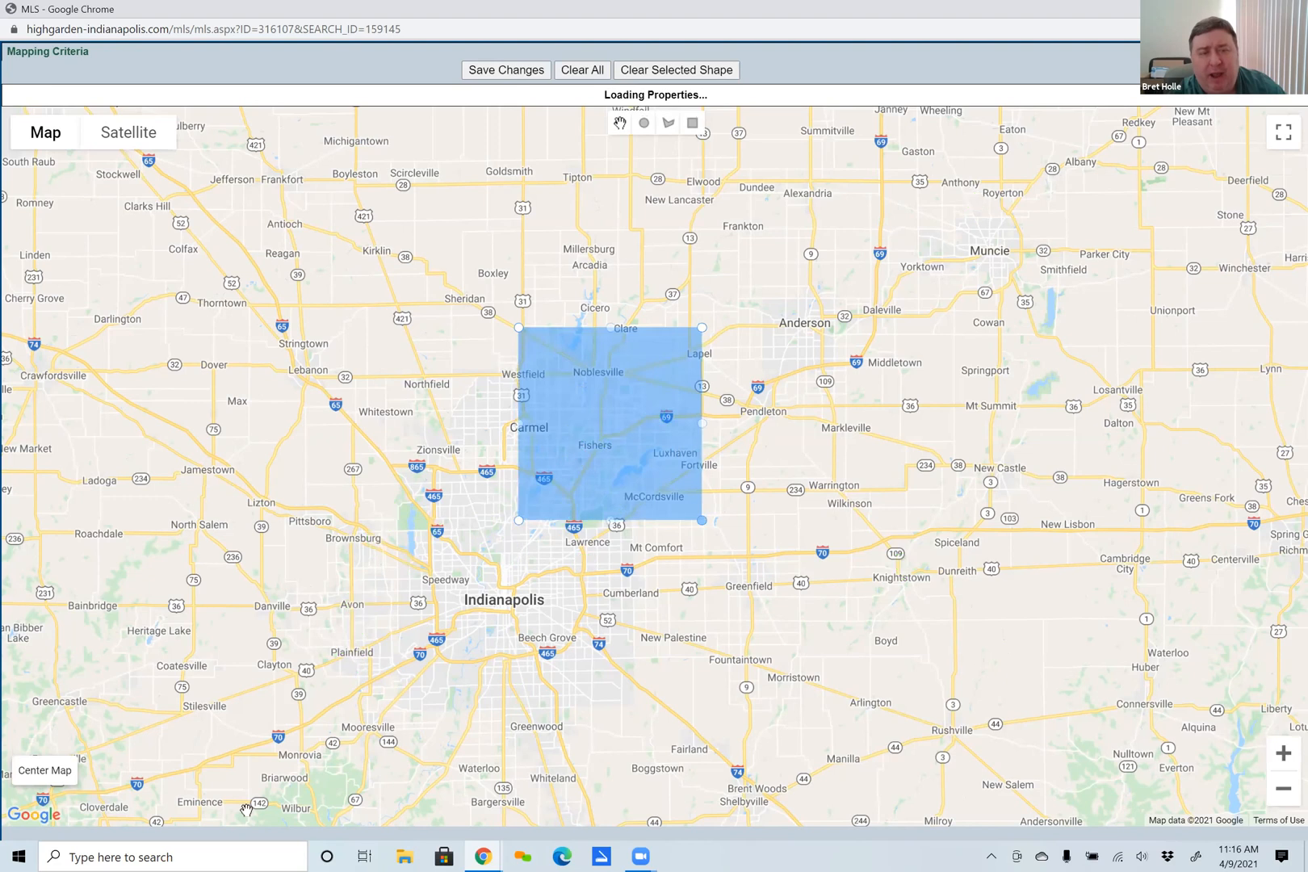
# Add a circular search area of about 23.37 miles radius west of Indianapolis, and clear both shapes from the map.
pyautogui.click(643, 124)
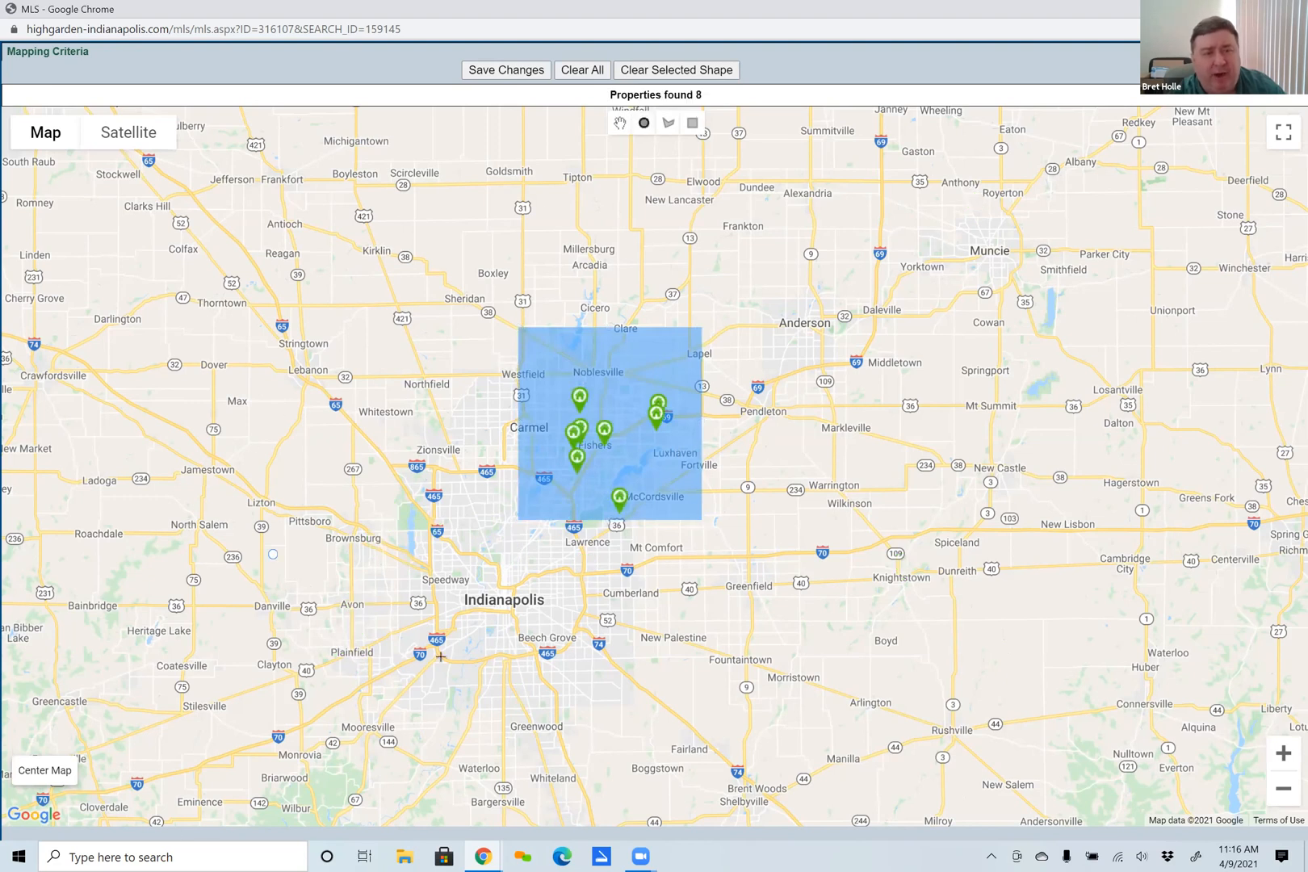
pyautogui.moveTo(440, 657); pyautogui.dragTo(507, 703)
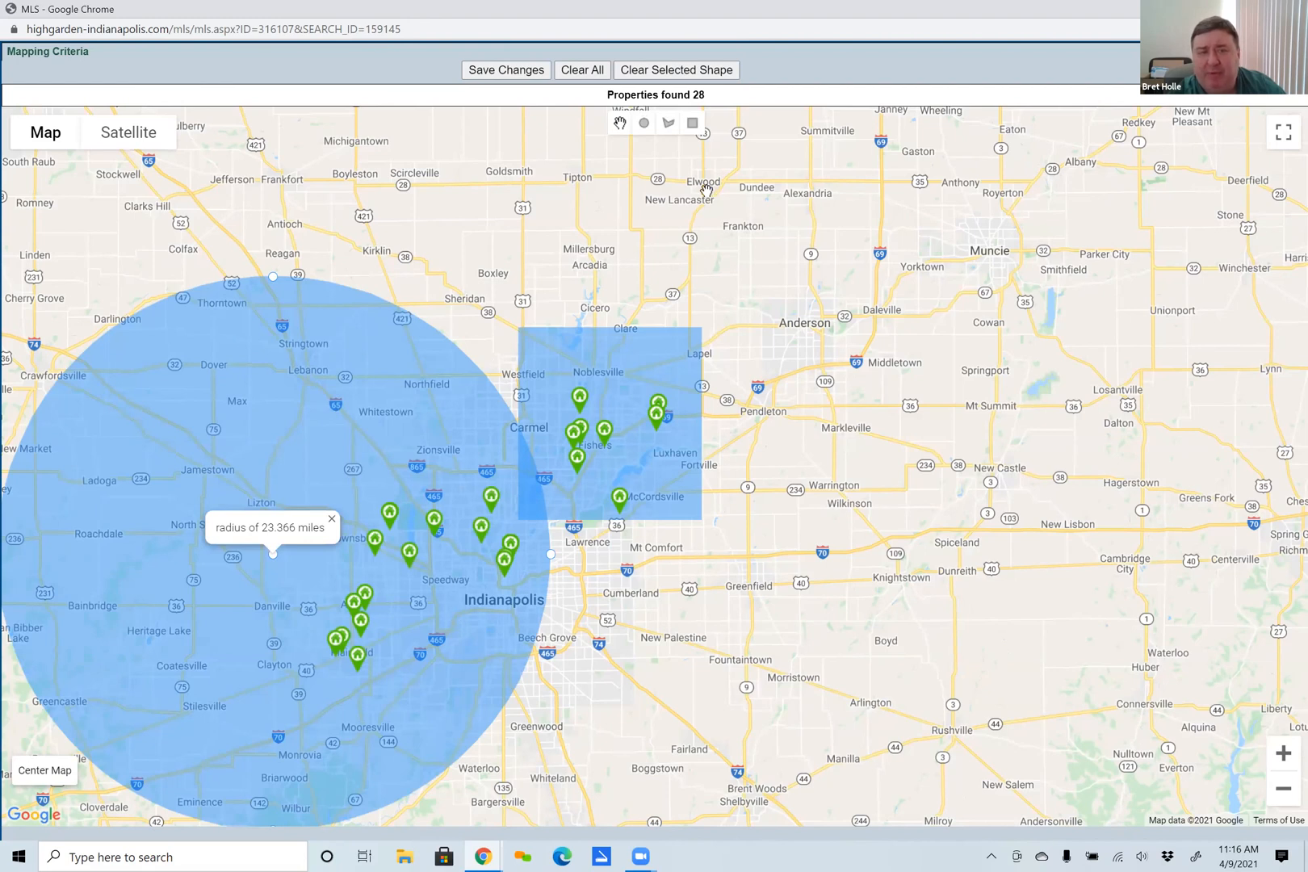
pyautogui.click(682, 71)
pyautogui.click(687, 71)
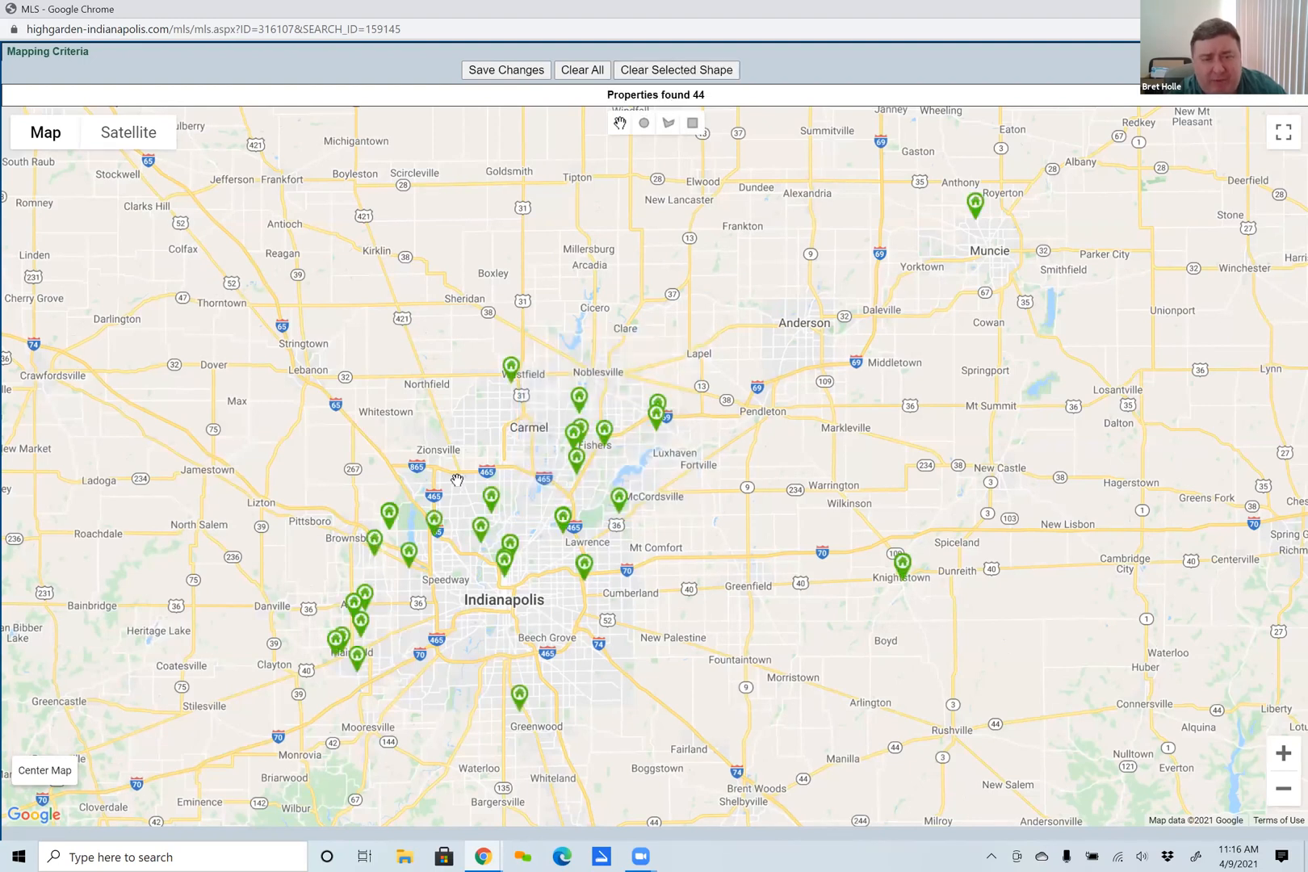
# Draw a rectangle between Township Line Rd, Ditch Rd, W 86th St and W 79th St, clear it, and close the map without saving.
pyautogui.scroll(1, 457, 480)
pyautogui.scroll(3, 456, 480)
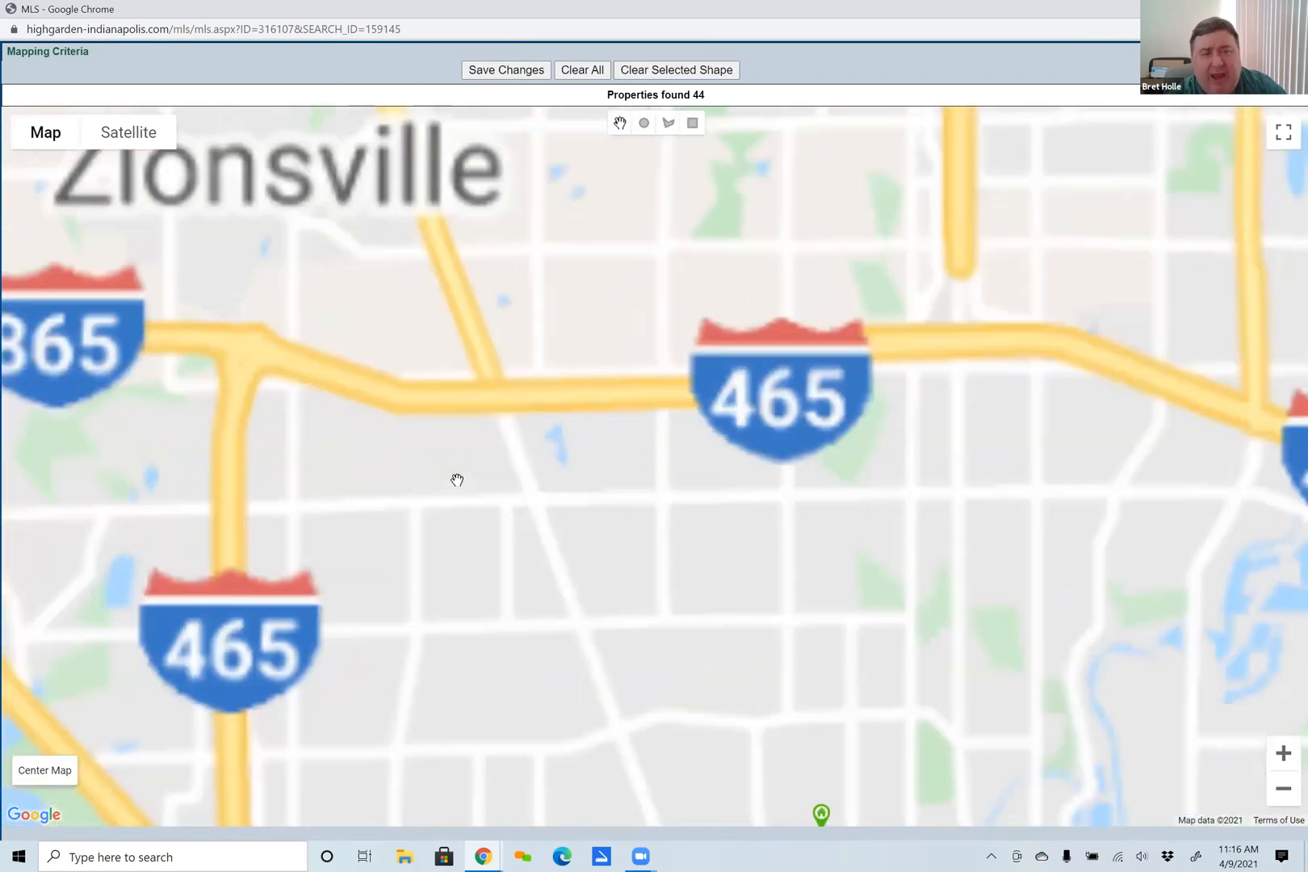
pyautogui.scroll(1, 682, 590)
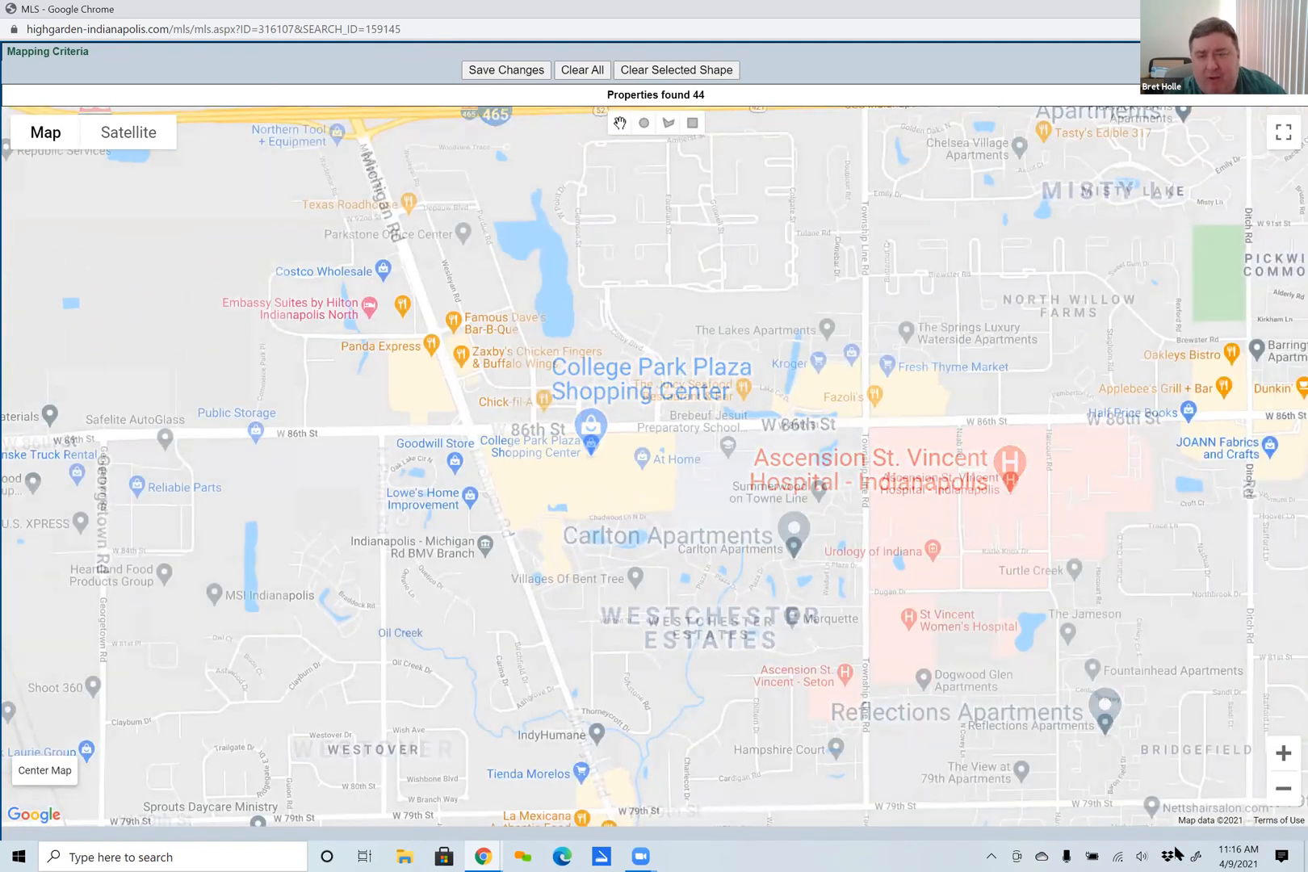
pyautogui.click(692, 123)
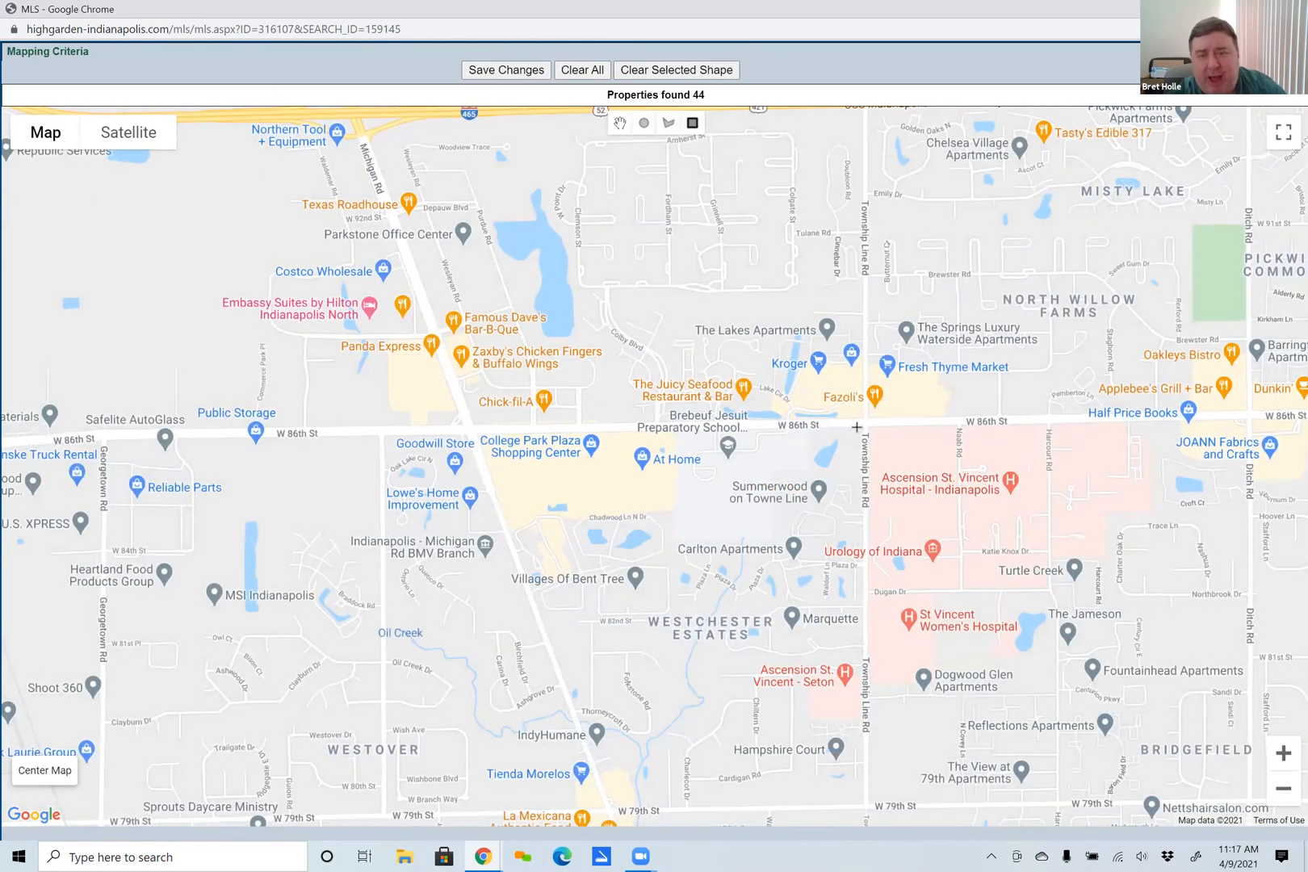
pyautogui.moveTo(858, 427)
pyautogui.mouseDown()
pyautogui.moveTo(1234, 825)
pyautogui.moveTo(1258, 796)
pyautogui.mouseUp()
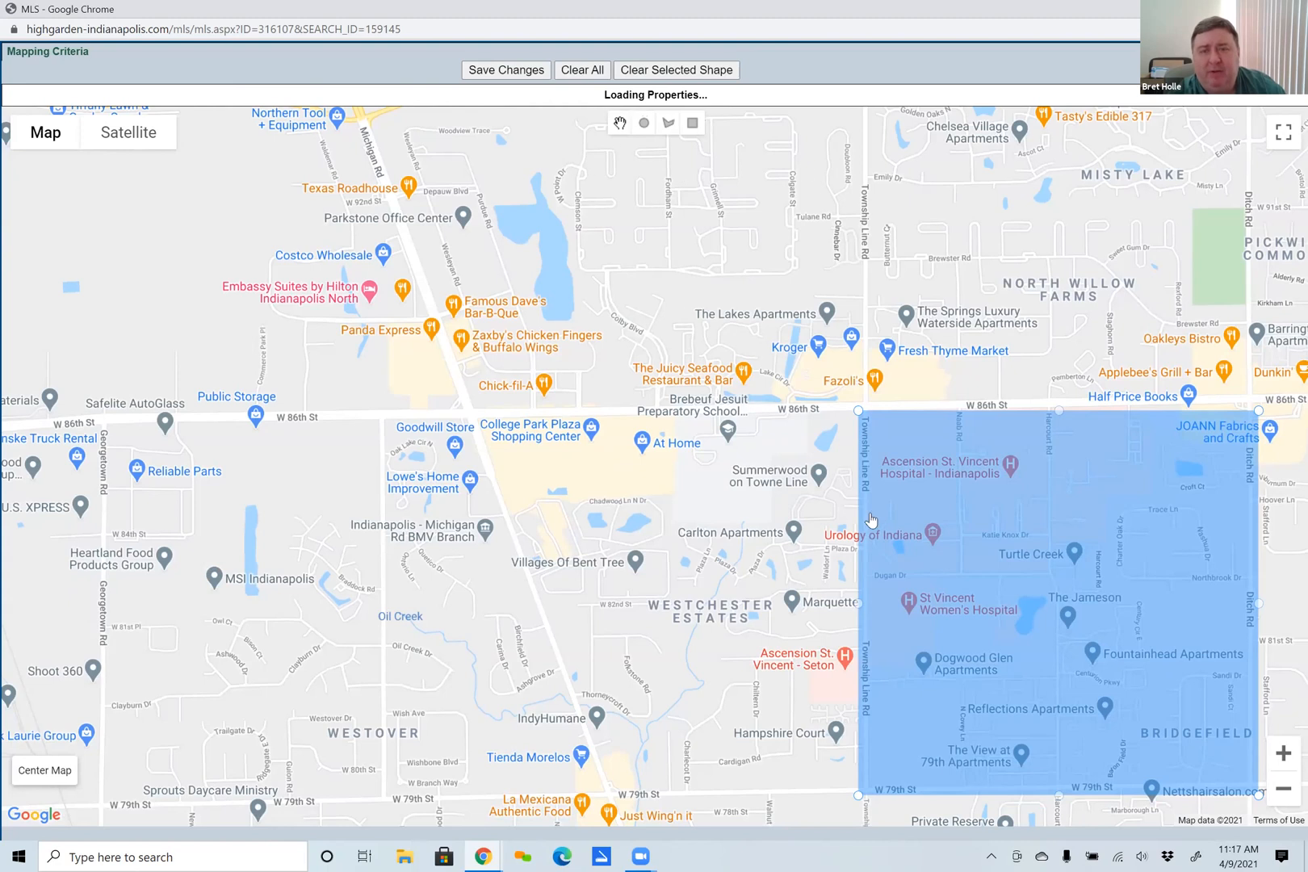
pyautogui.click(668, 70)
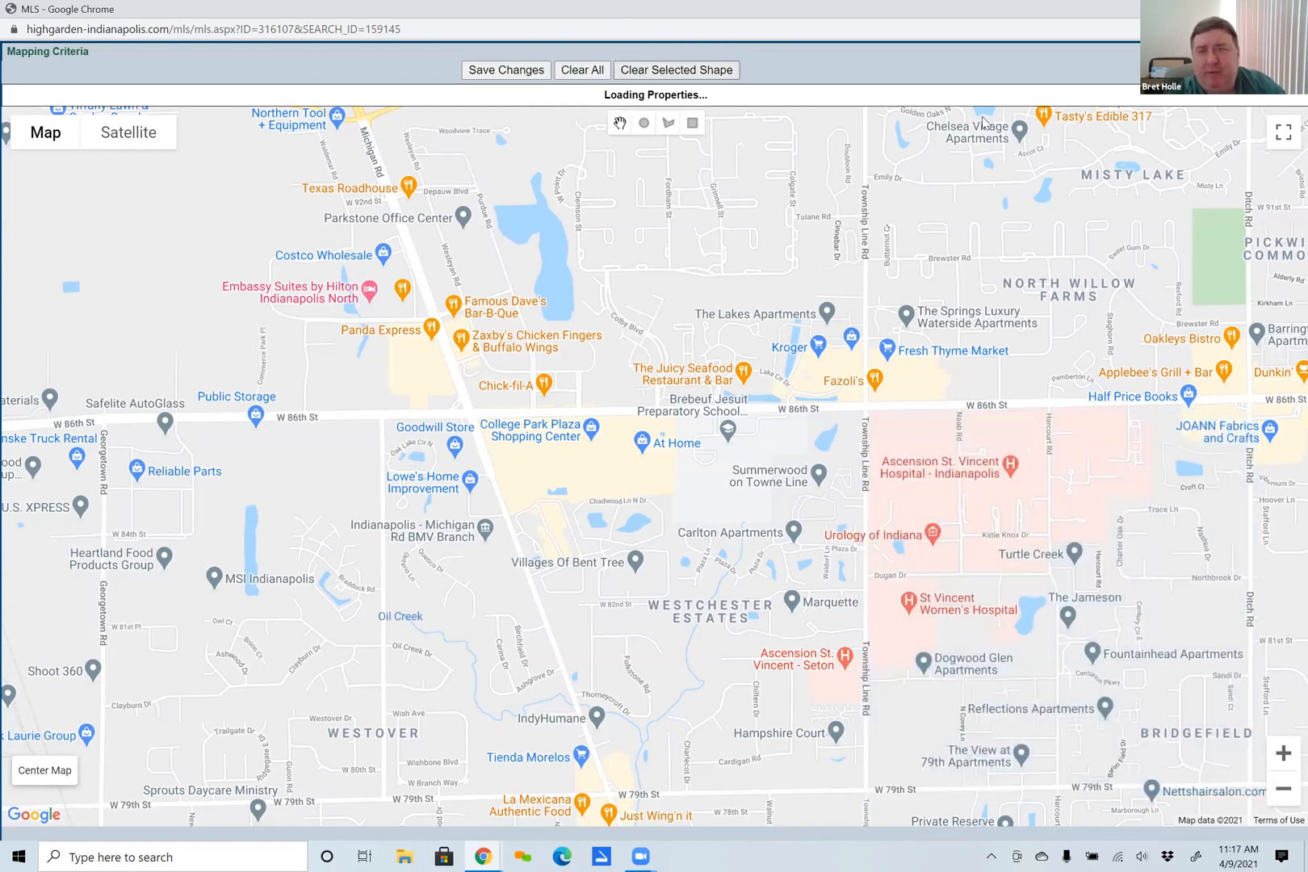
pyautogui.click(1296, 51)
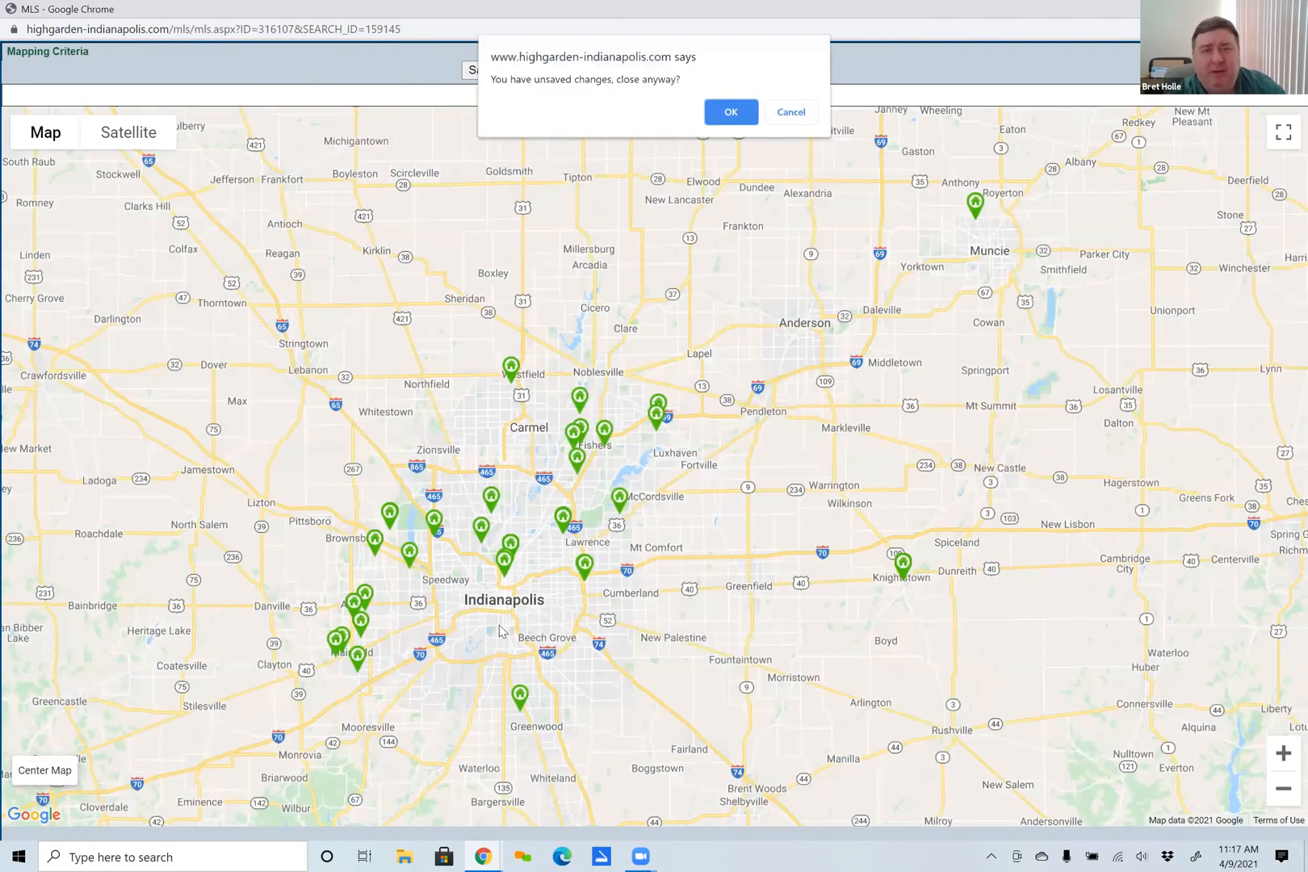
pyautogui.click(729, 116)
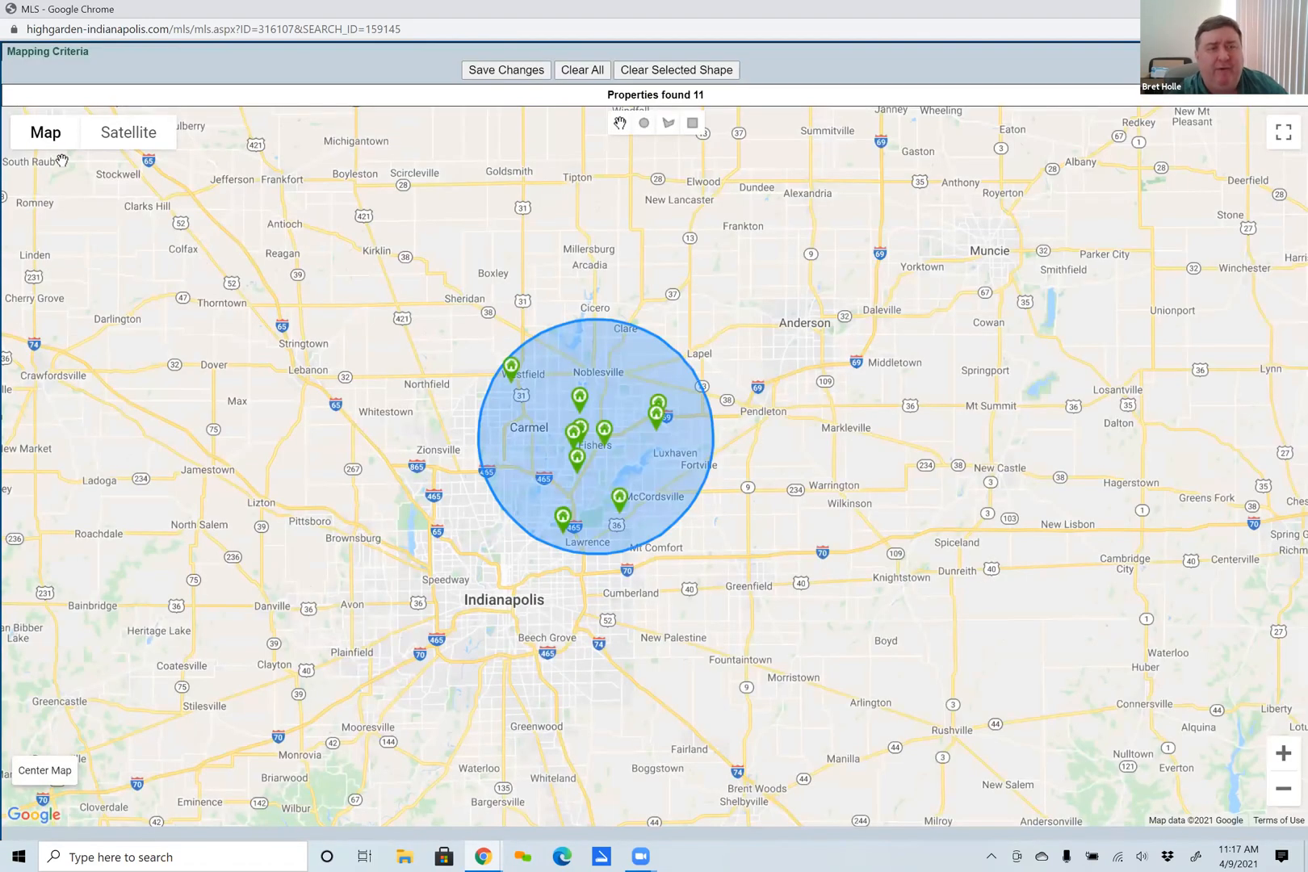
# Clear all shapes from the mapping criteria and save the change.
pyautogui.click(58, 161)
pyautogui.click(557, 76)
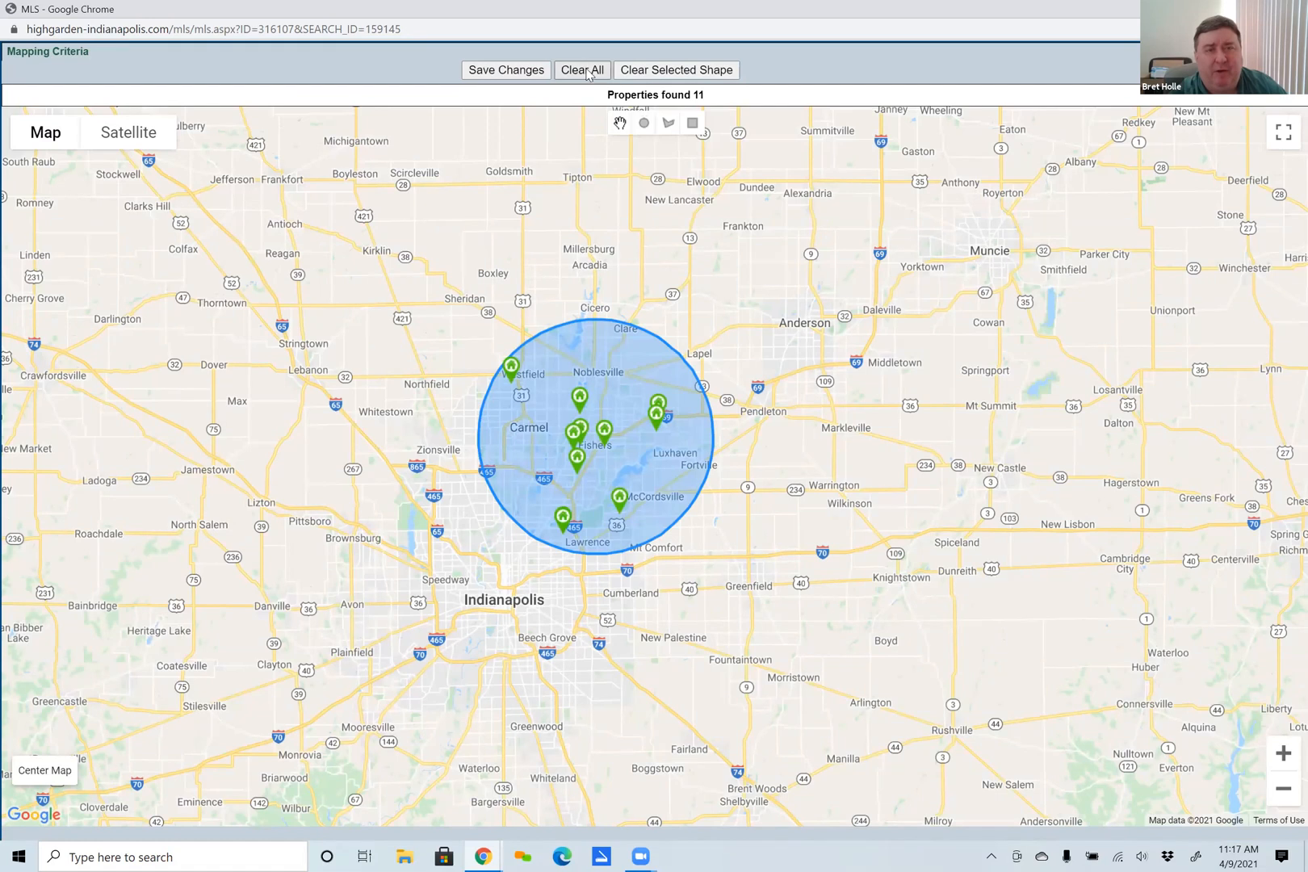
pyautogui.click(537, 73)
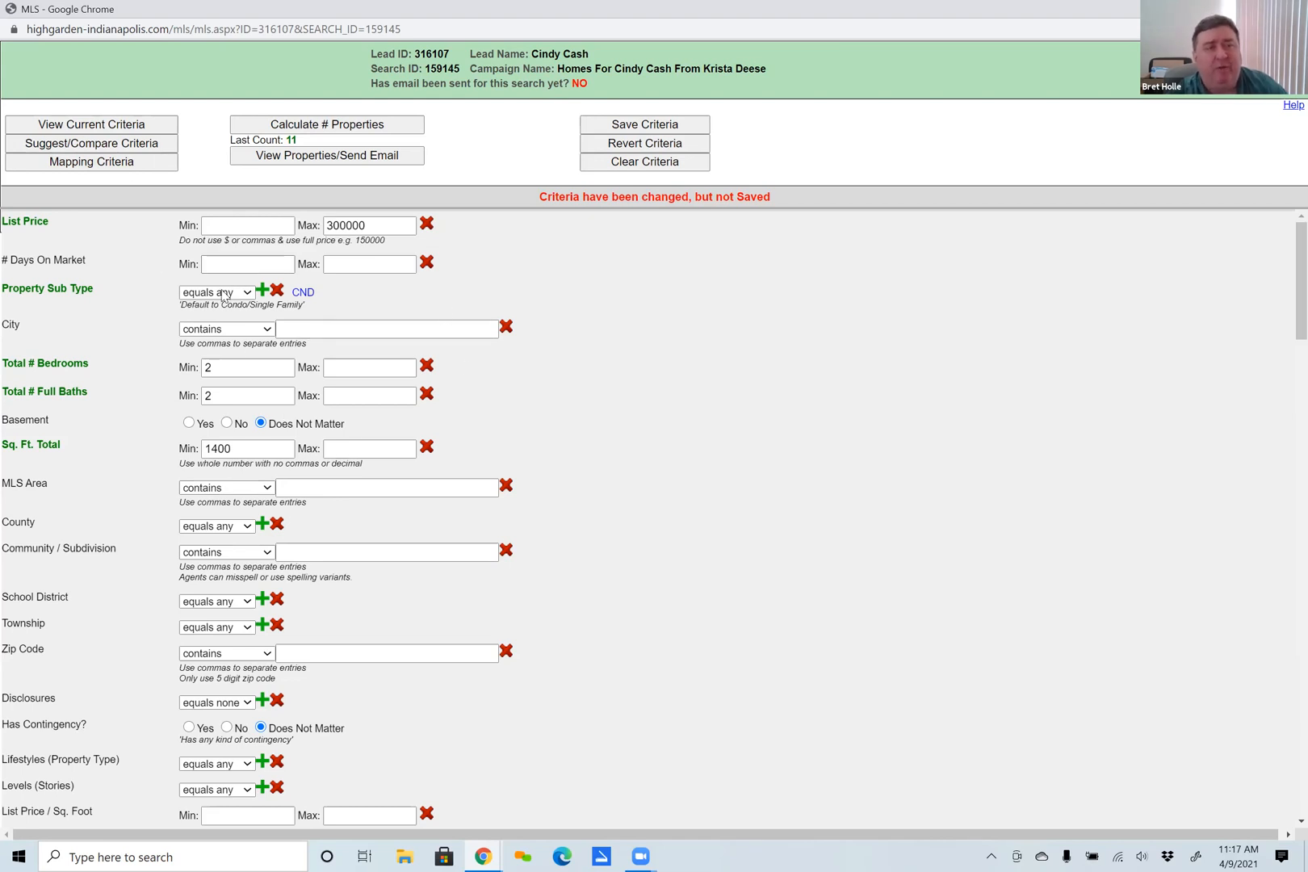
# Examine the List Price and # Days On Market range fields and the available Property Sub Type options.
pyautogui.click(246, 229)
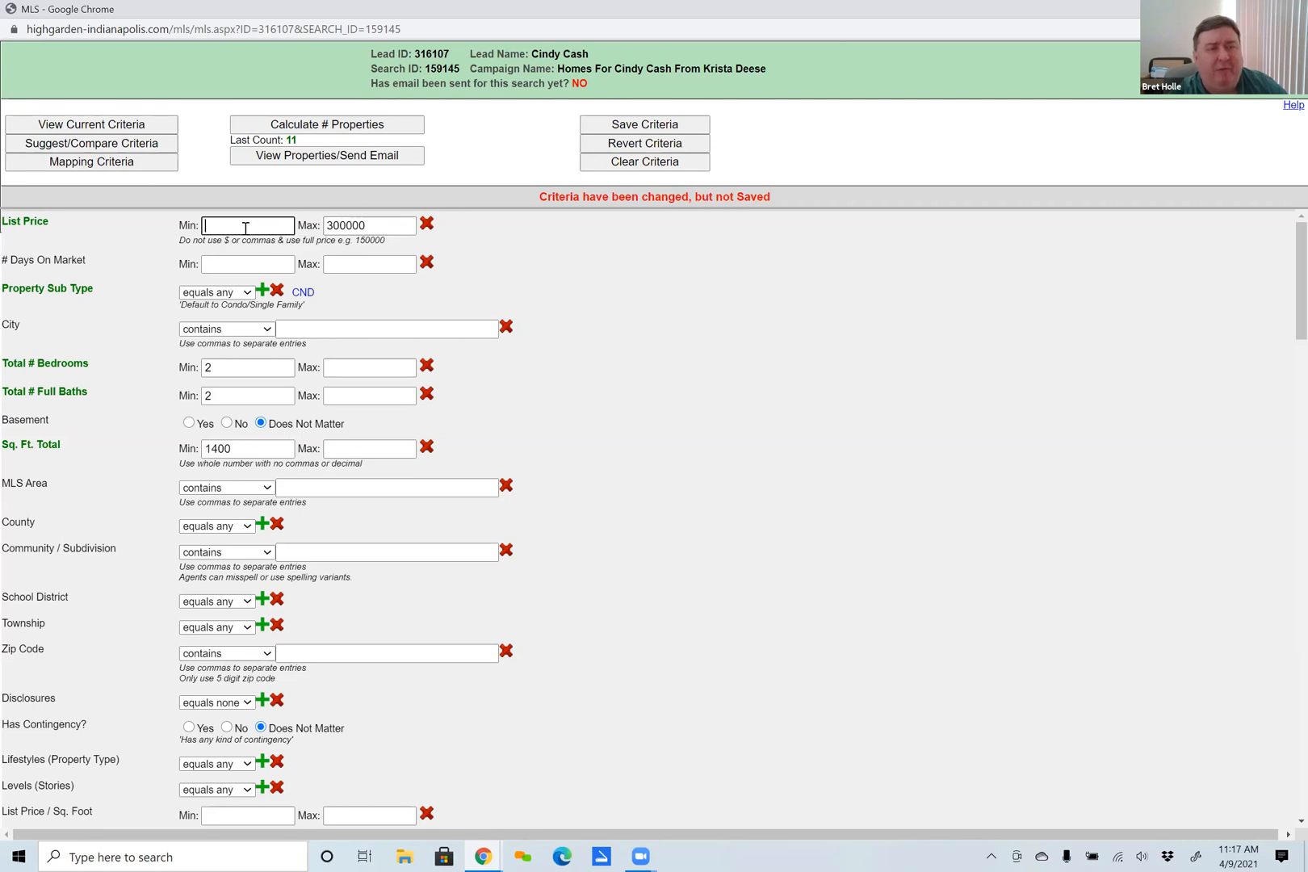
pyautogui.click(360, 227)
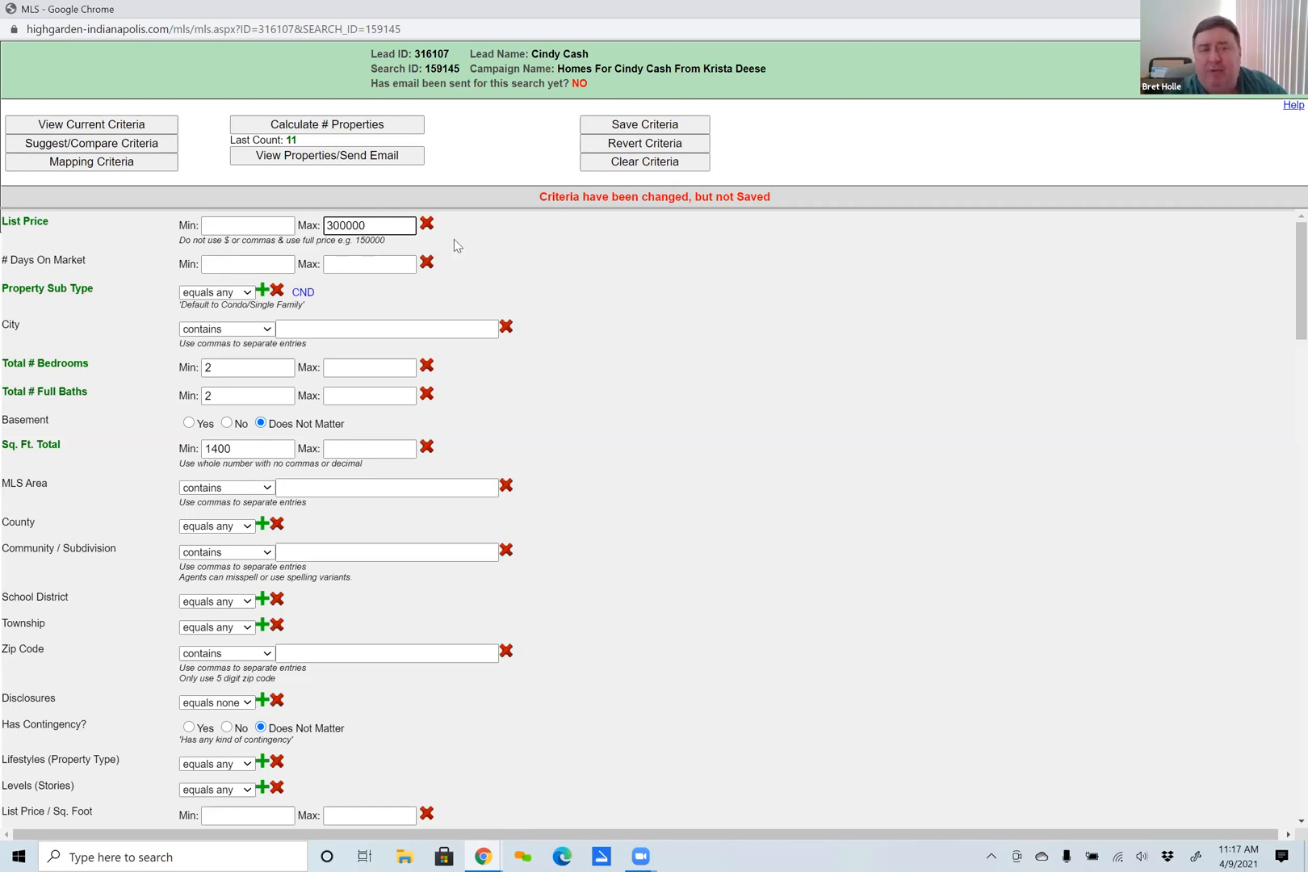
pyautogui.click(236, 224)
pyautogui.click(235, 266)
pyautogui.click(399, 265)
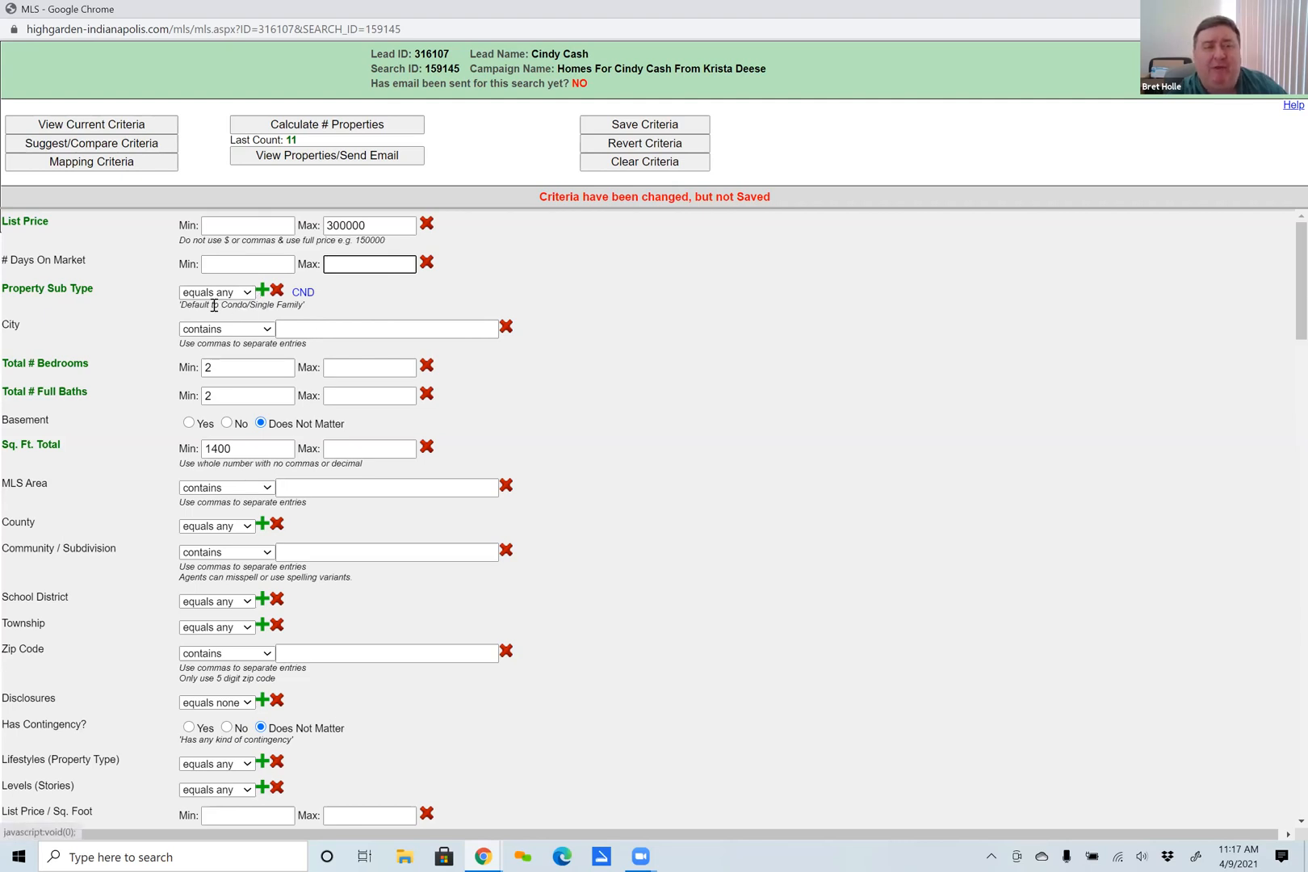
pyautogui.click(261, 291)
pyautogui.scroll(-3, 345, 382)
pyautogui.scroll(1, 343, 380)
pyautogui.scroll(-1, 343, 380)
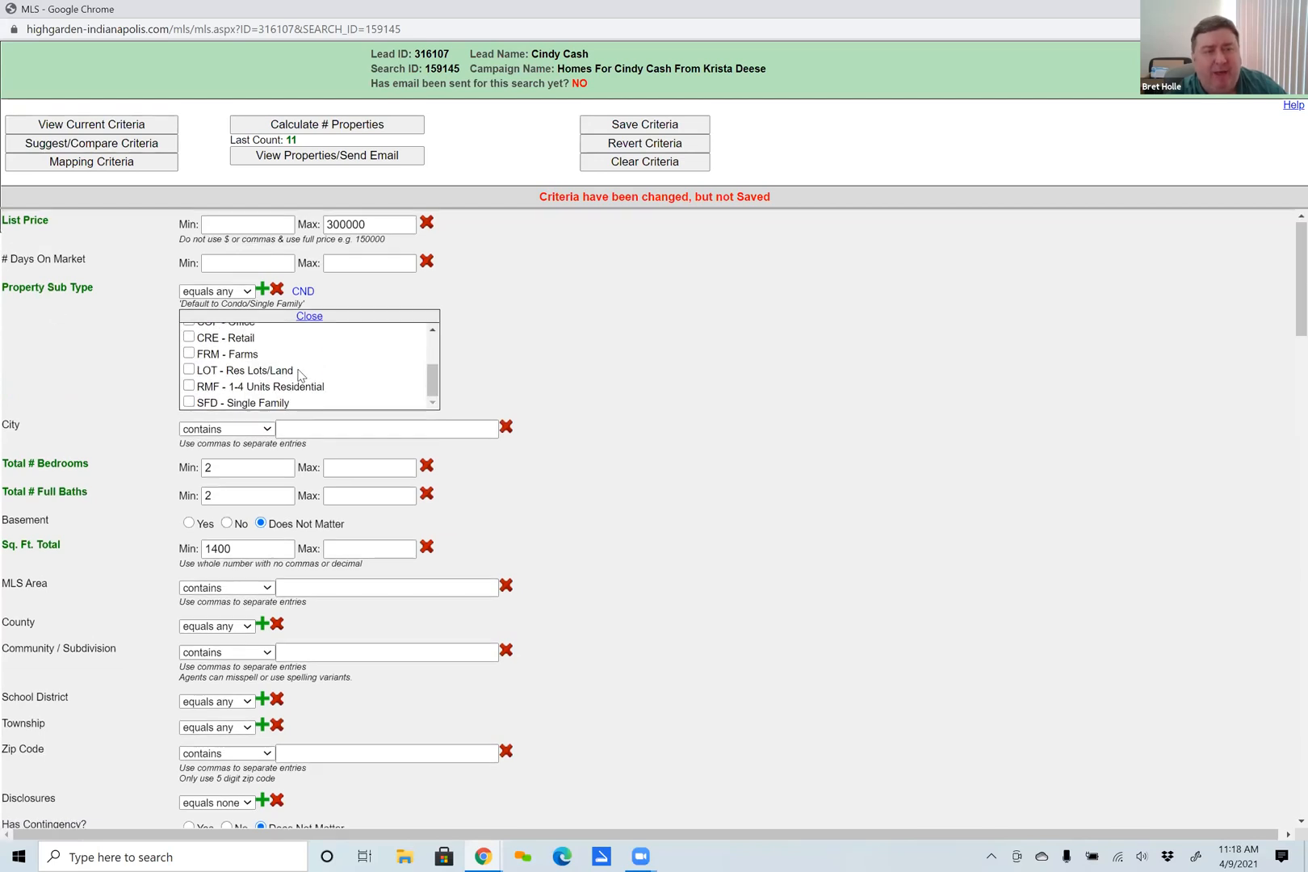
pyautogui.scroll(-1, 295, 380)
pyautogui.click(308, 239)
pyautogui.scroll(1, 587, 392)
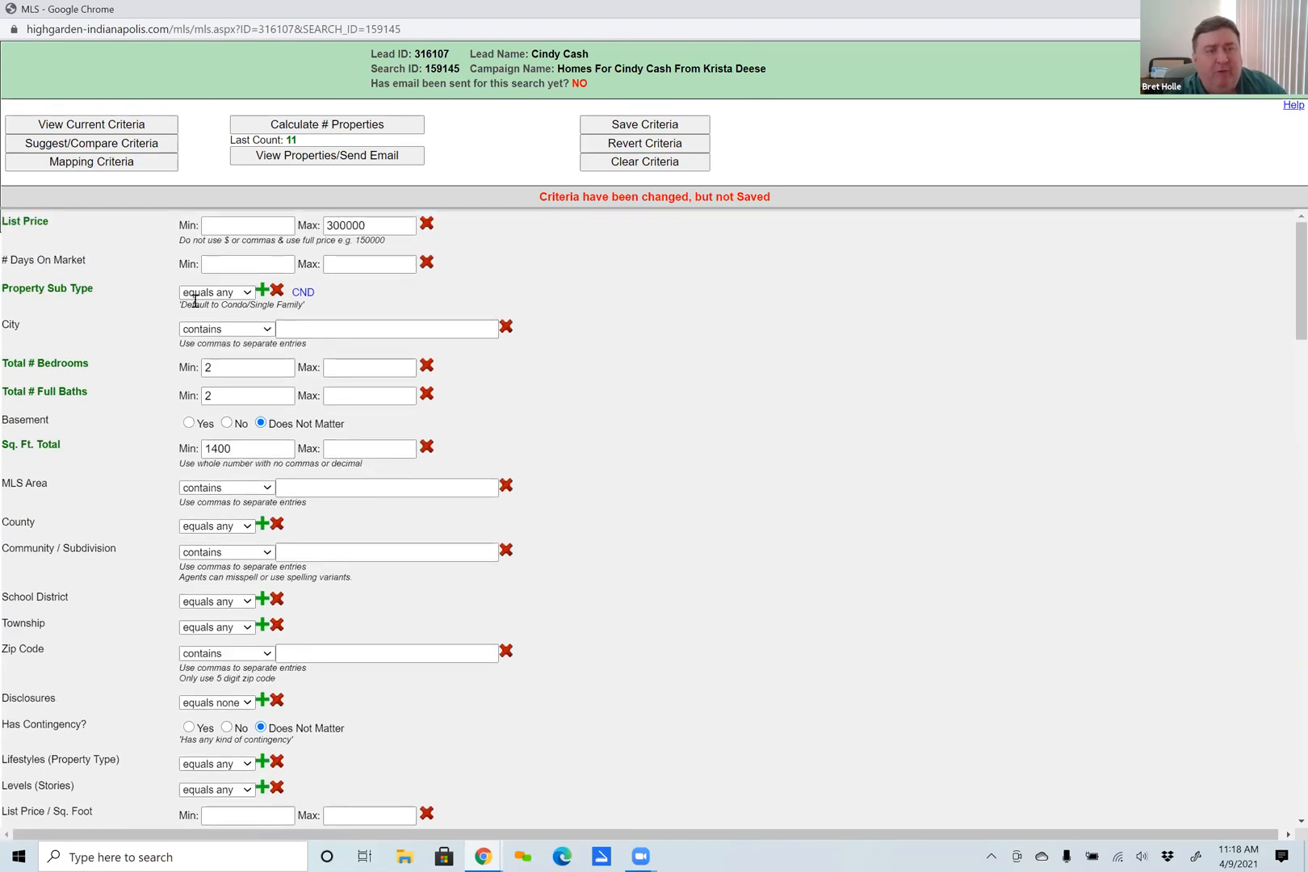
# Set the Property Sub Type condition to equals none for CND and recalculate the number of properties.
pyautogui.click(246, 295)
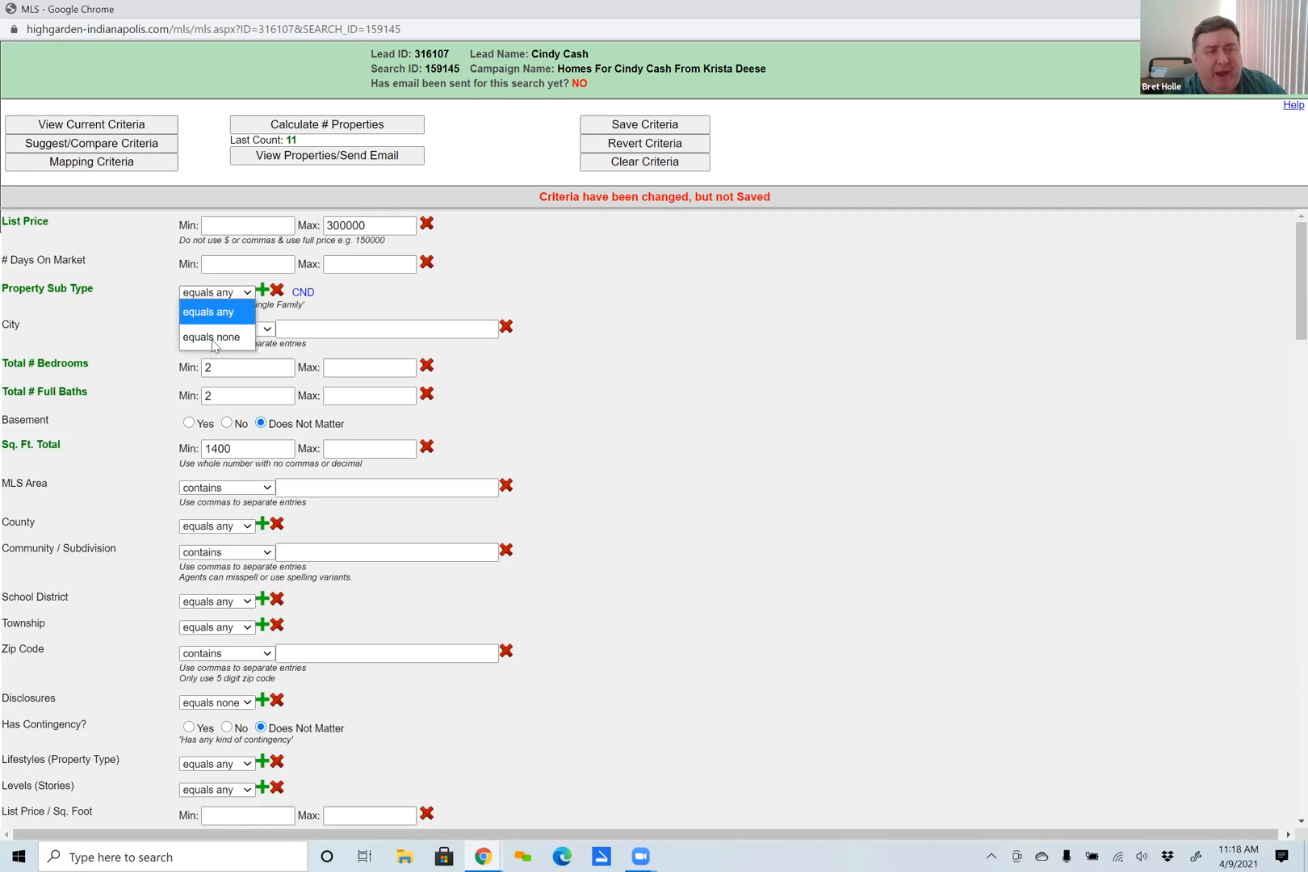
pyautogui.click(206, 297)
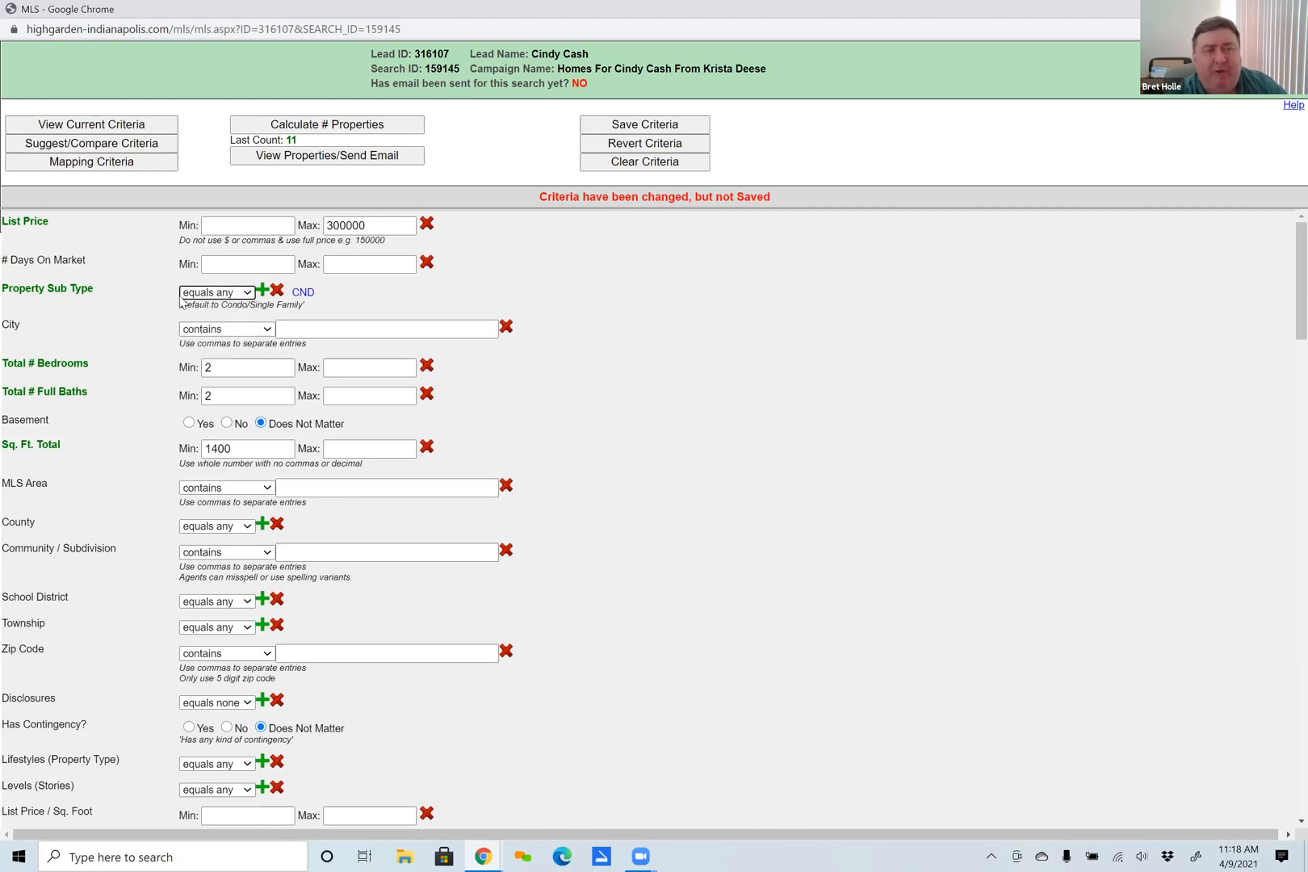
pyautogui.click(249, 294)
pyautogui.click(217, 338)
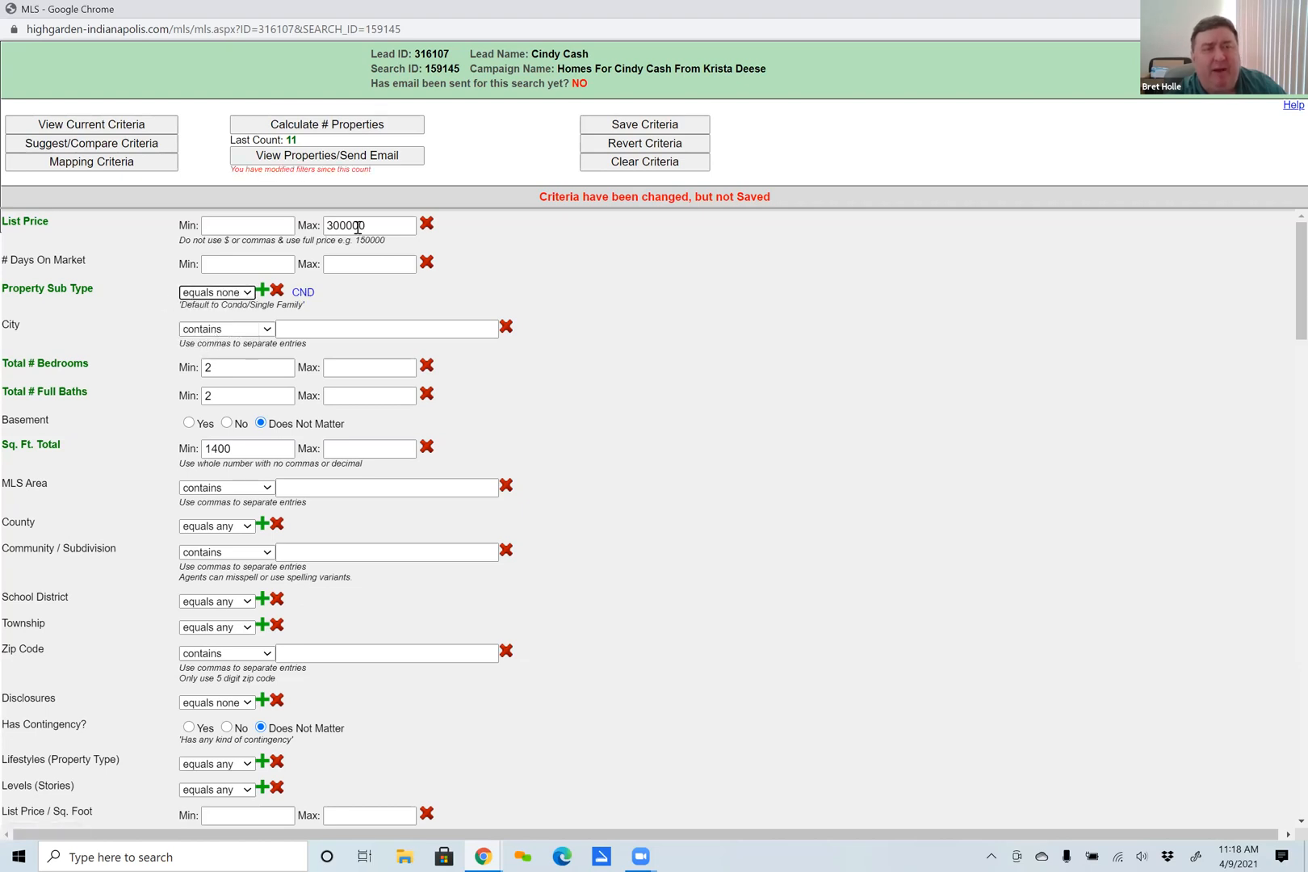
pyautogui.click(332, 128)
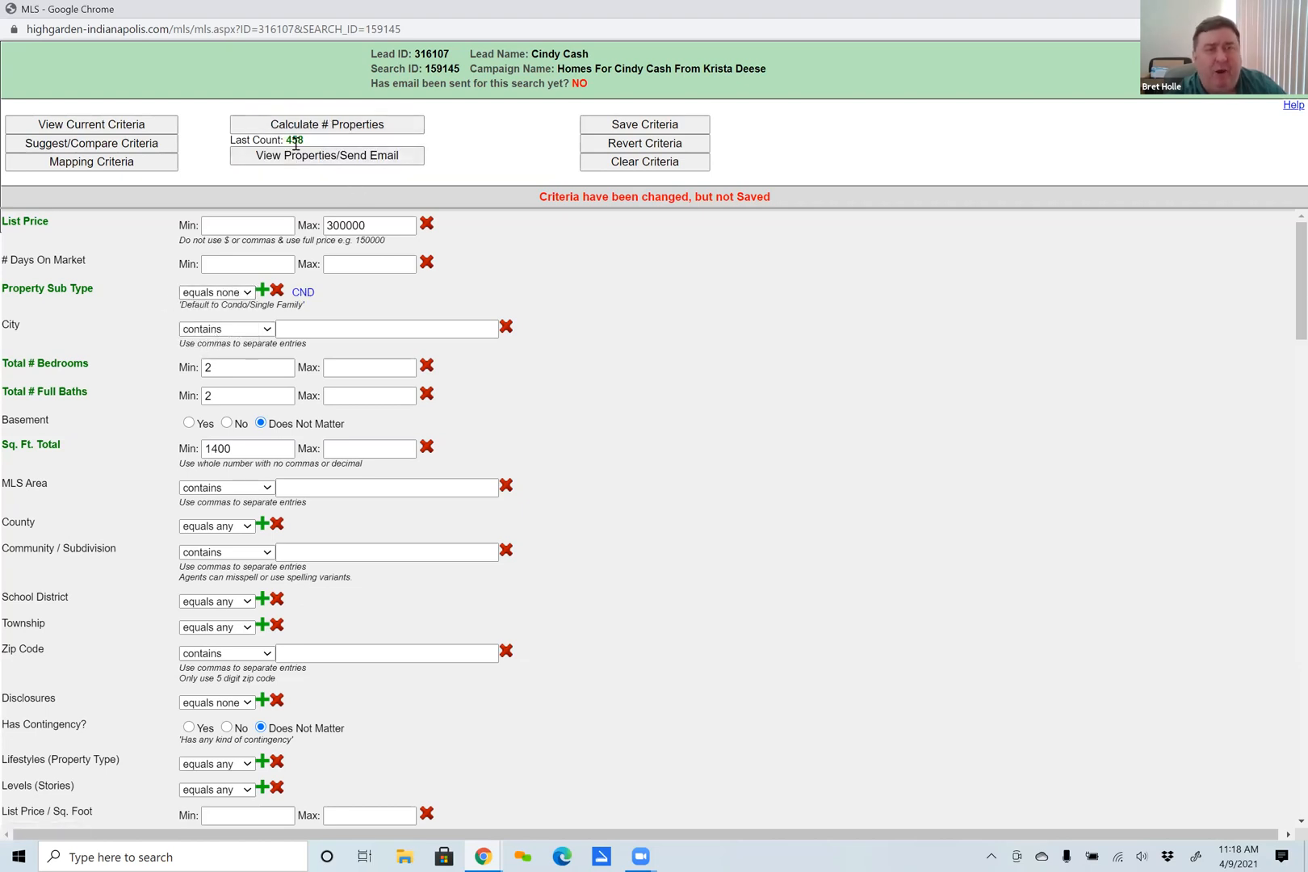
# Switch the Property Sub Type condition between equals none and equals any, leaving it on equals any.
pyautogui.click(218, 293)
pyautogui.click(216, 316)
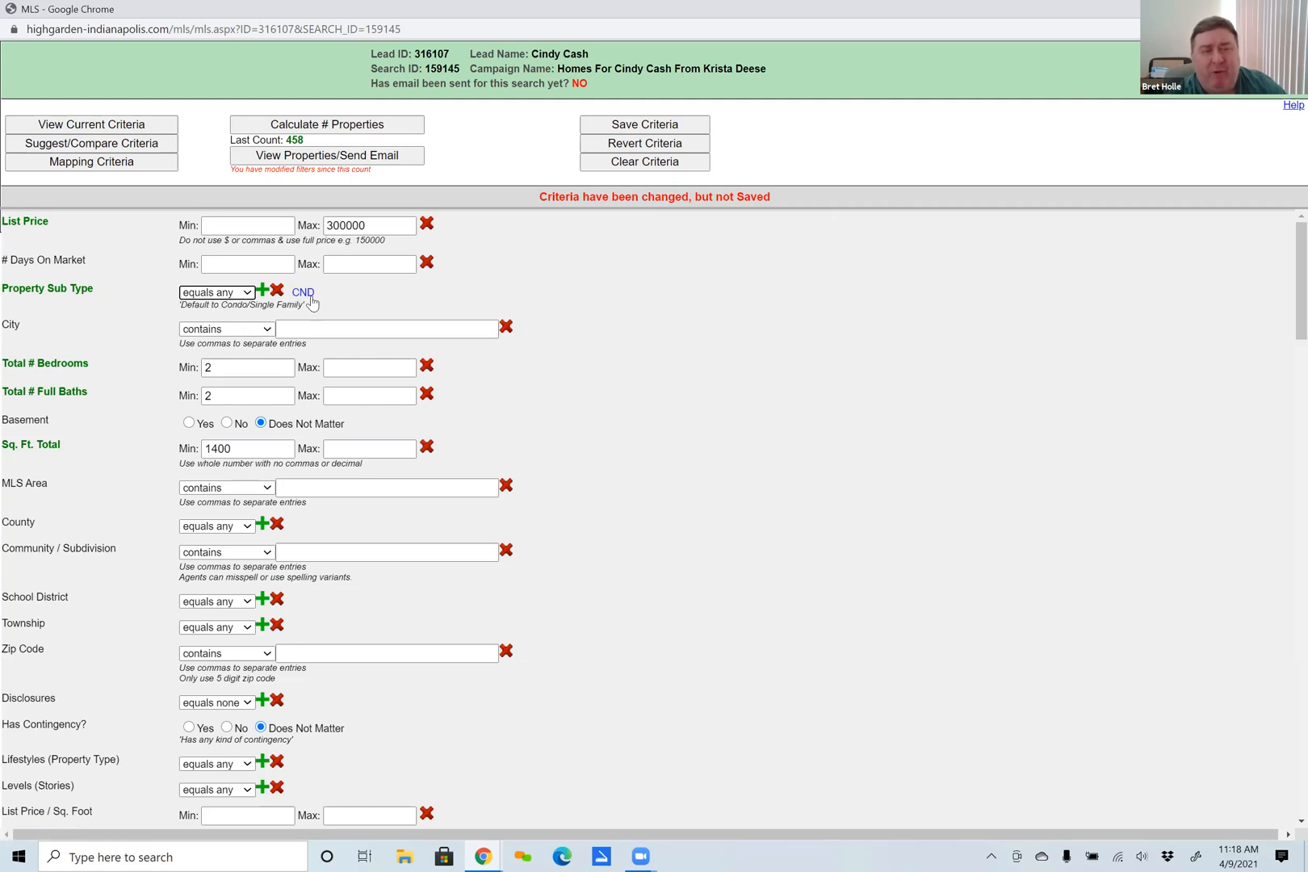
pyautogui.click(246, 293)
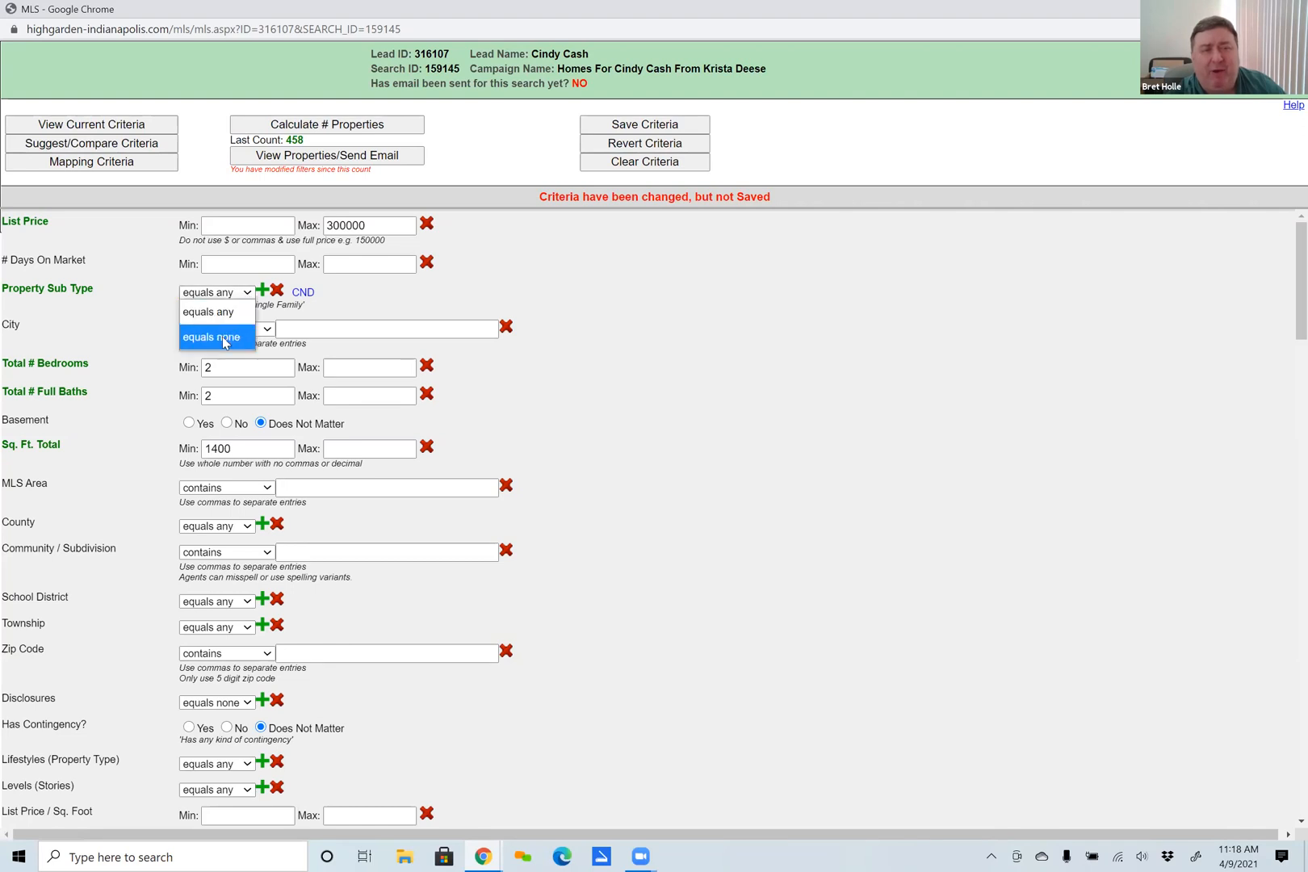
pyautogui.click(225, 339)
pyautogui.click(246, 293)
pyautogui.click(218, 311)
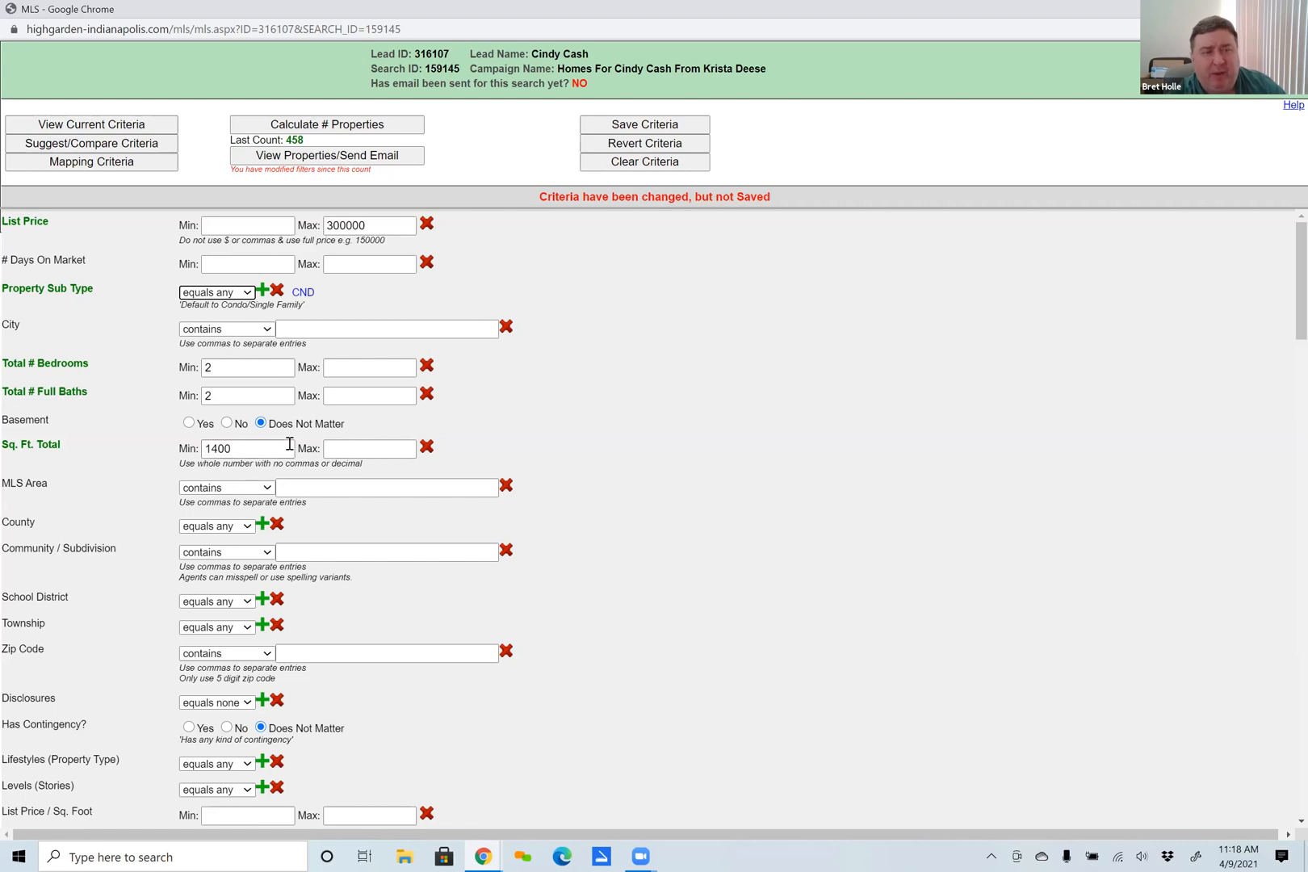
# Set the MLS Area condition to does not contain, and return it to contains without entering an area.
pyautogui.scroll(-1, 265, 443)
pyautogui.scroll(-1, 265, 443)
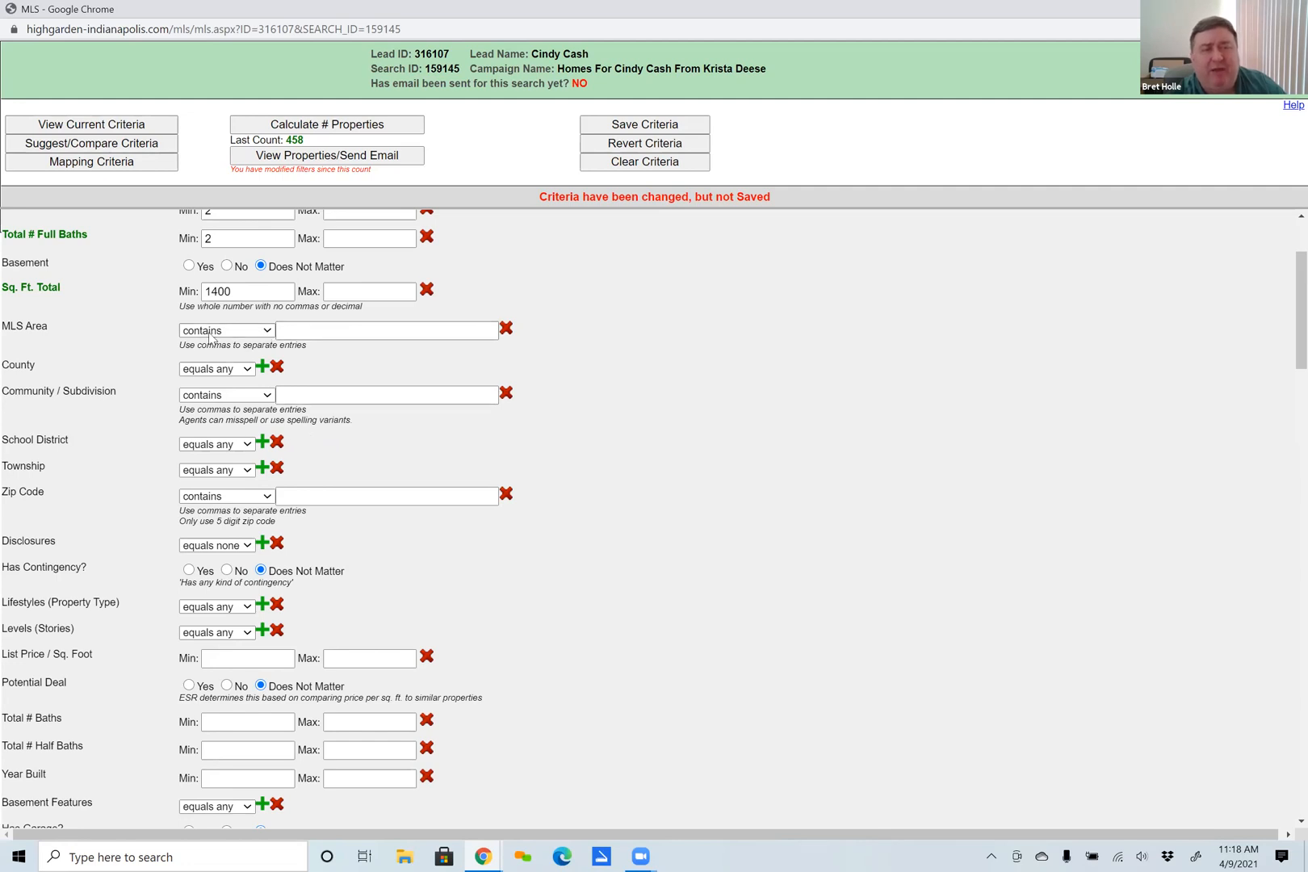
pyautogui.click(267, 332)
pyautogui.click(233, 376)
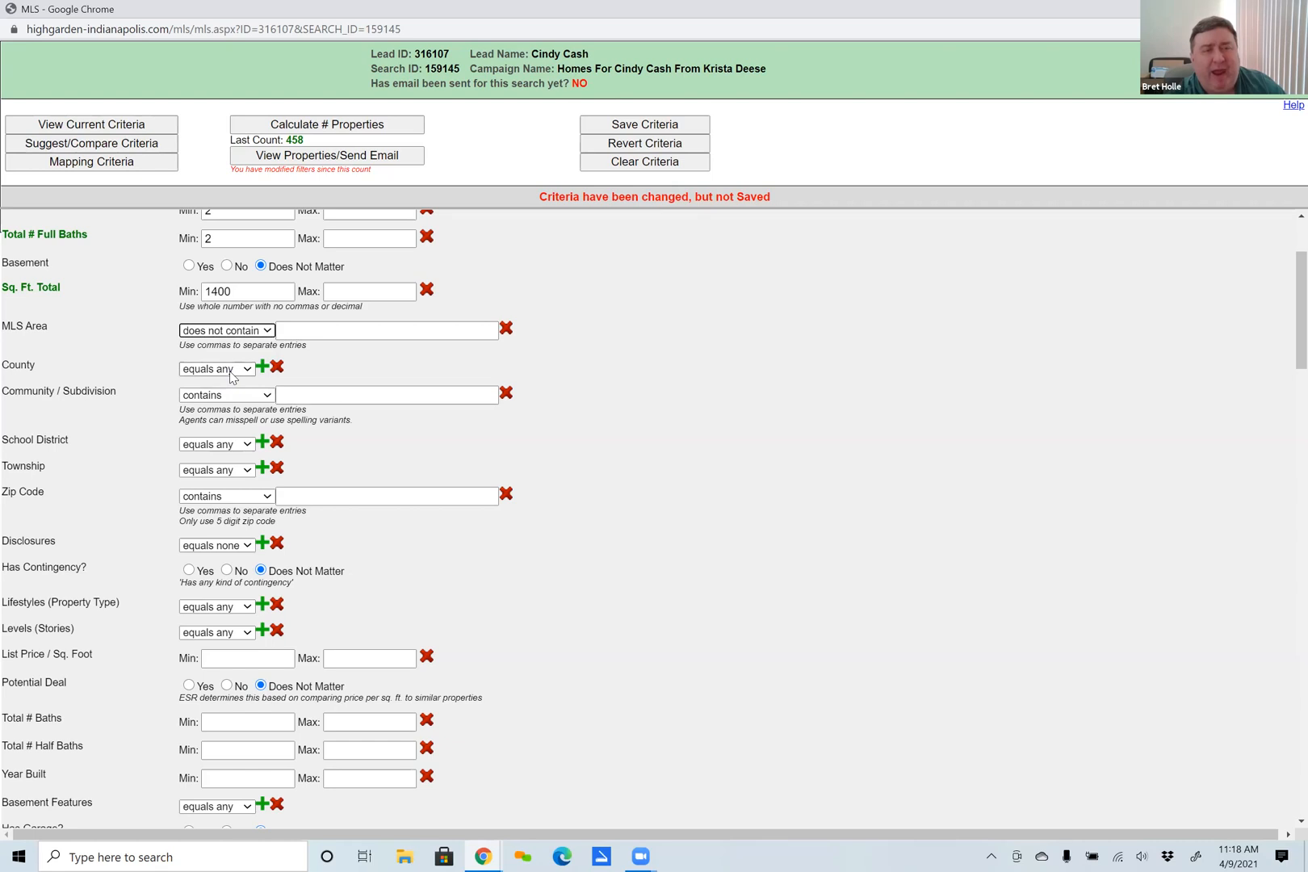
pyautogui.click(302, 333)
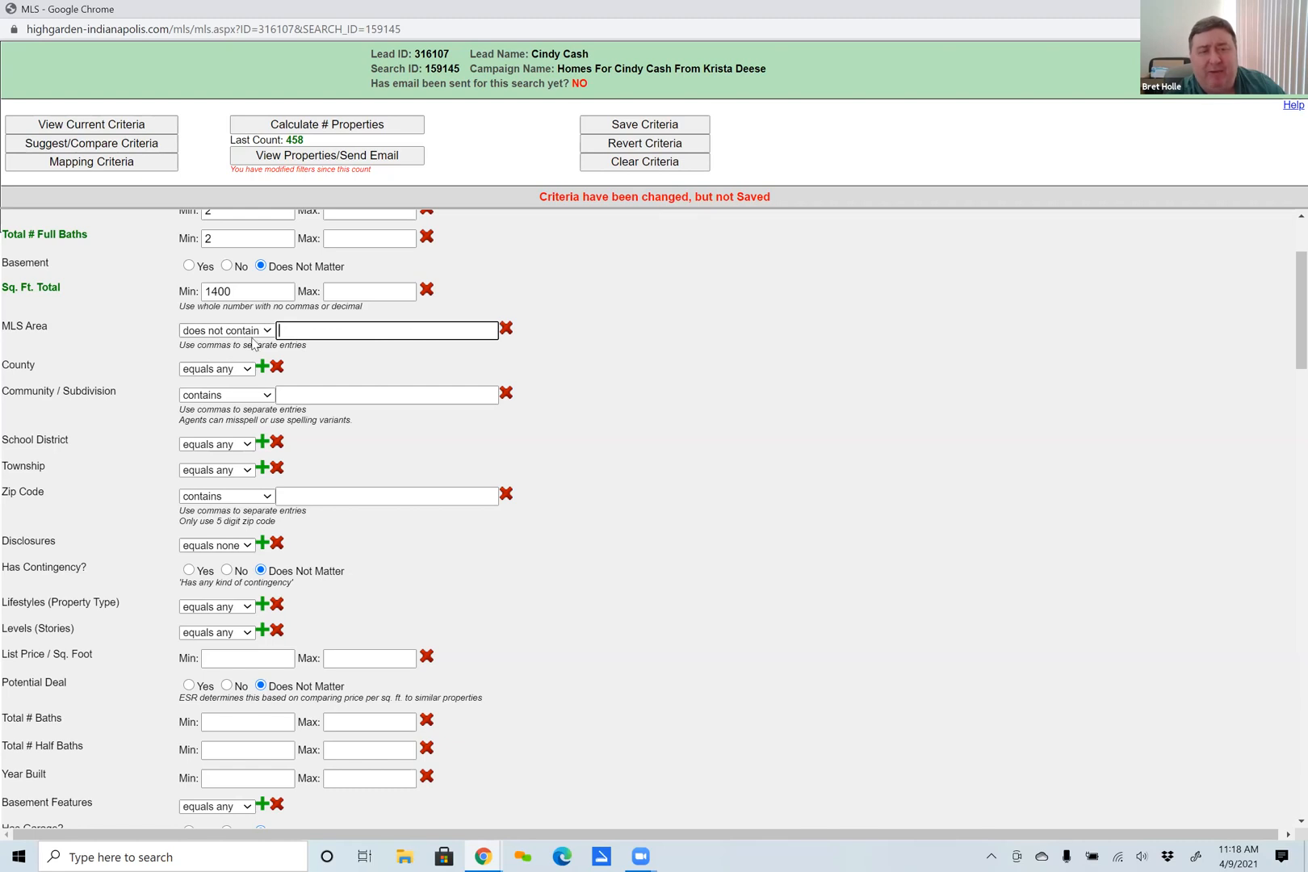
pyautogui.click(227, 331)
pyautogui.click(210, 349)
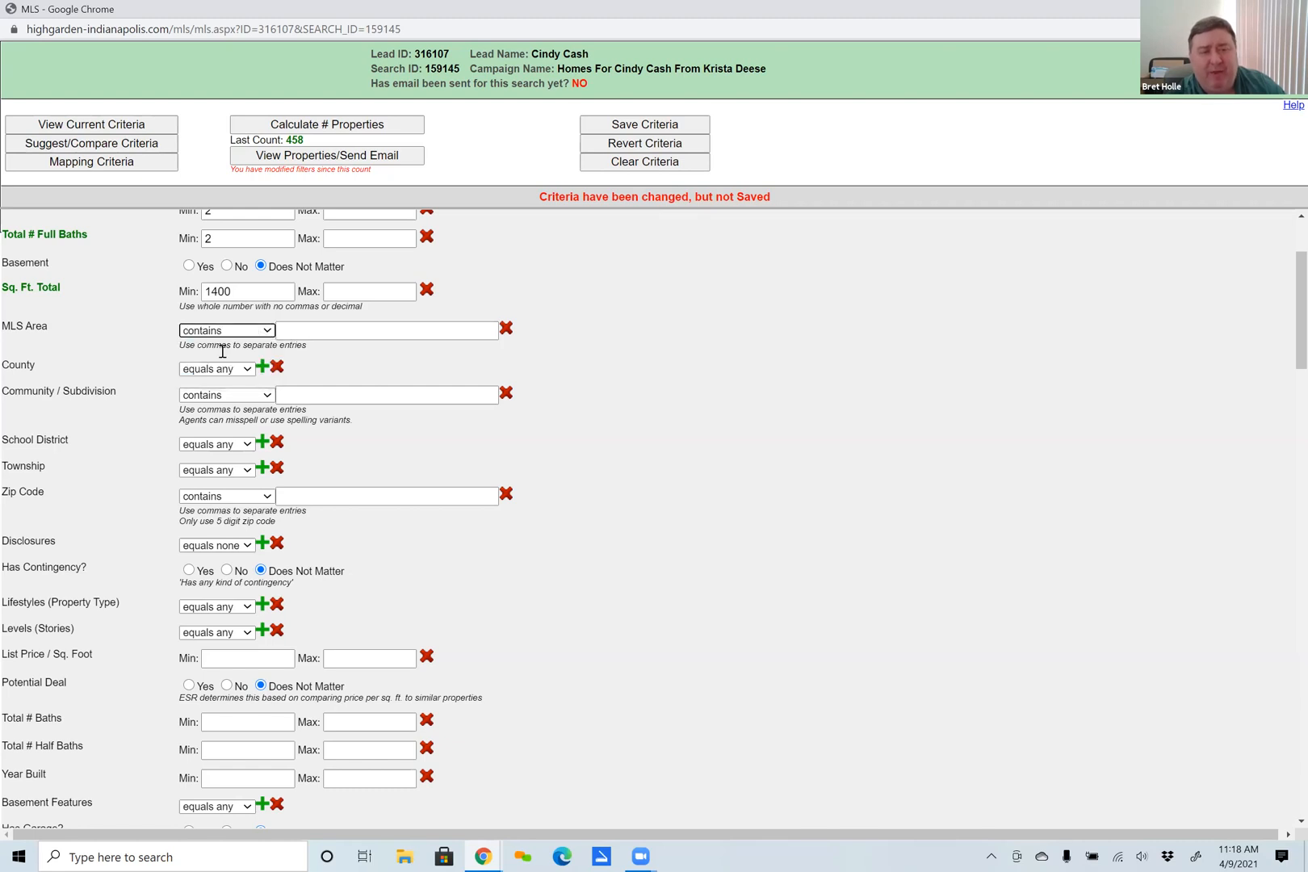
pyautogui.scroll(-1, 280, 592)
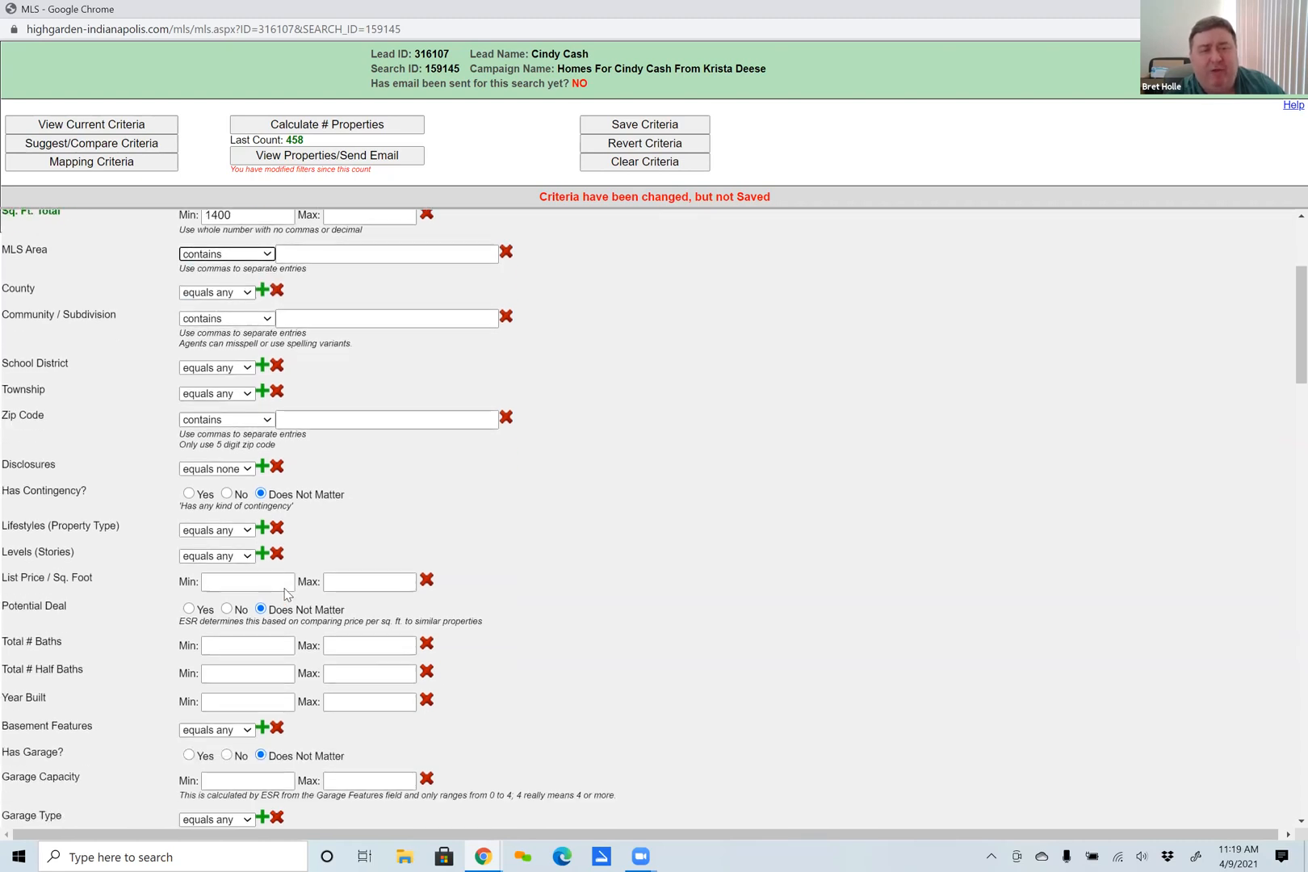
# Examine the available Lifestyles (Property Type) options without selecting any.
pyautogui.scroll(-2, 305, 589)
pyautogui.scroll(-1, 305, 589)
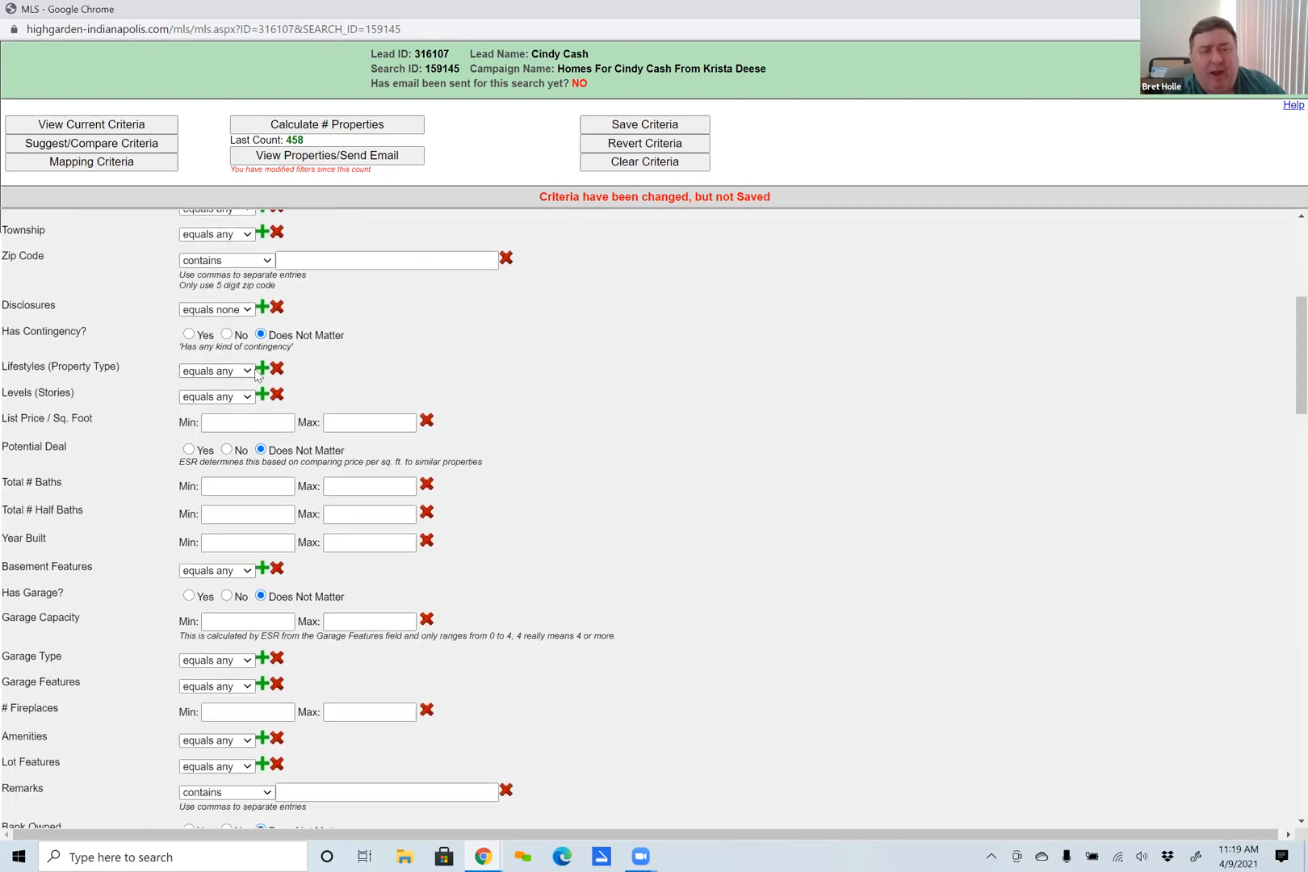
pyautogui.click(262, 369)
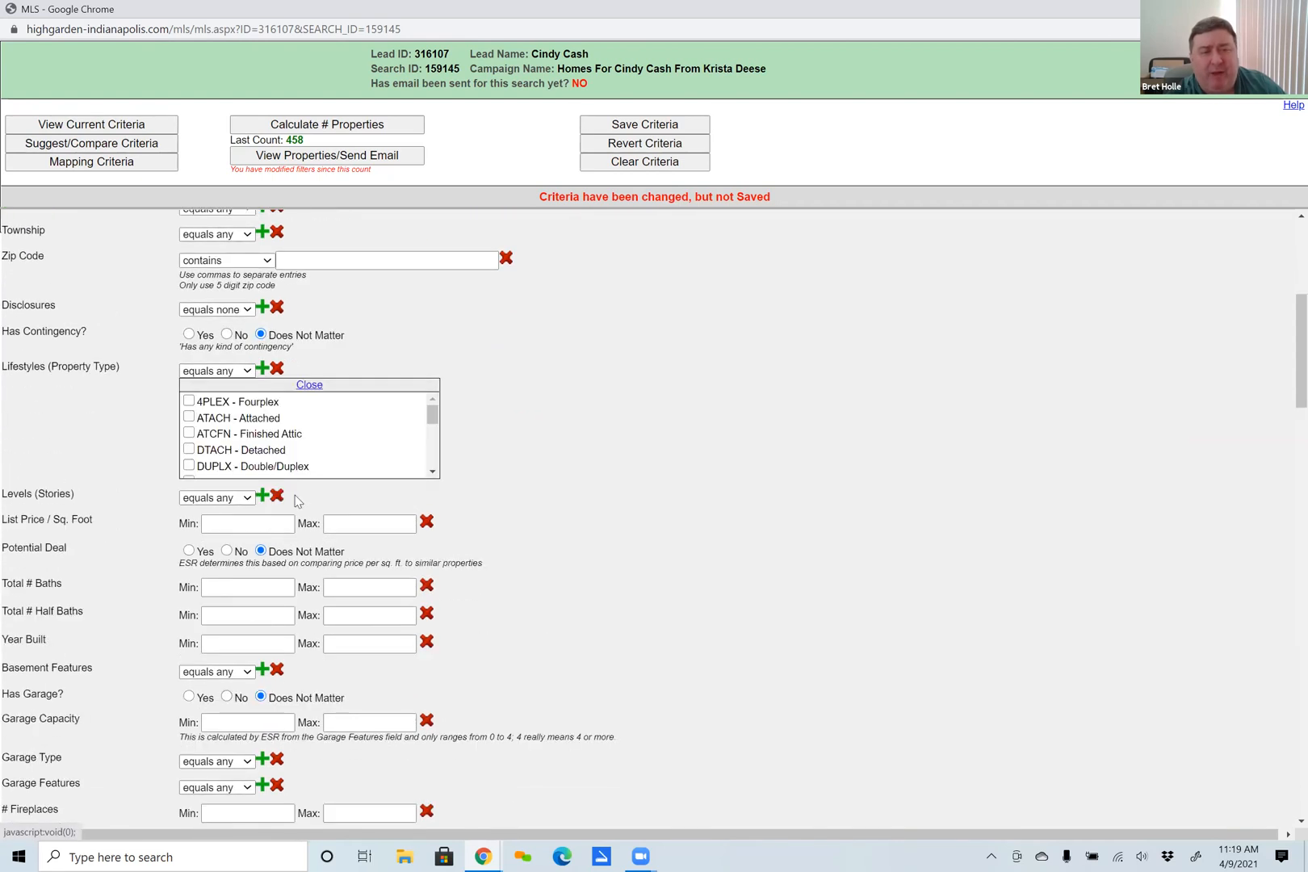
pyautogui.click(309, 385)
# Set the Total # Baths minimum to 2 and the Year Built range to 1984 through 2005.
pyautogui.click(246, 489)
pyautogui.write('2')
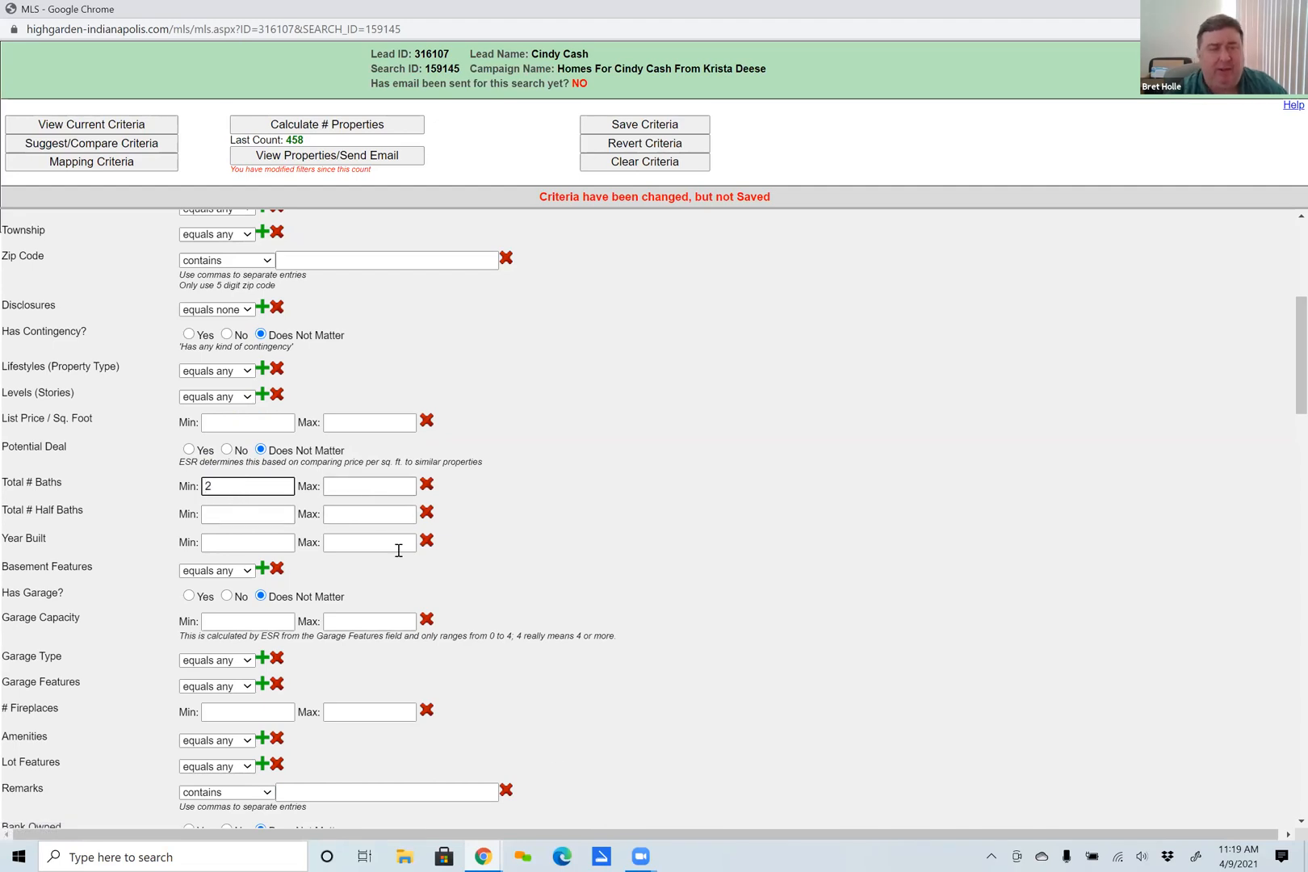
pyautogui.click(243, 543)
pyautogui.write('1984')
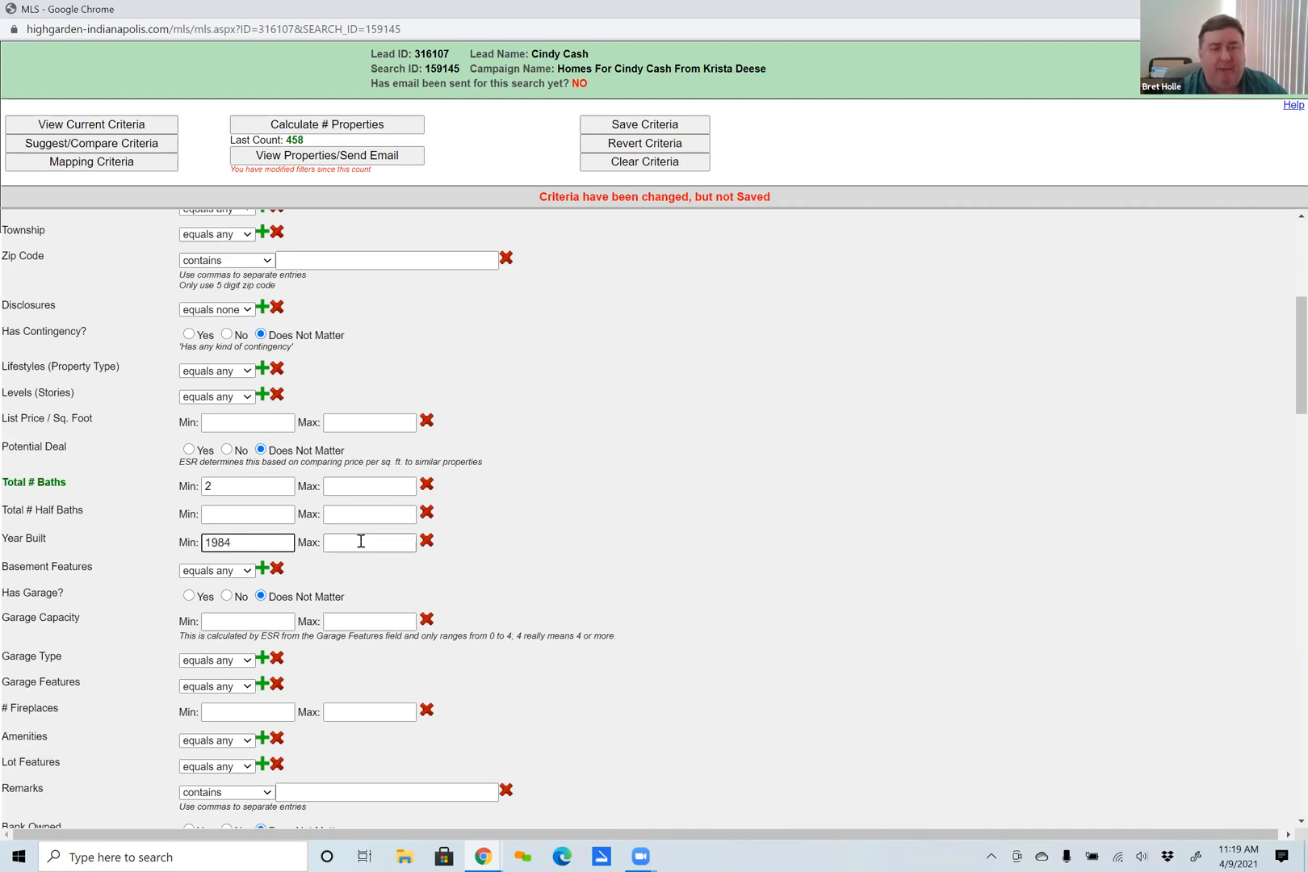
pyautogui.click(359, 541)
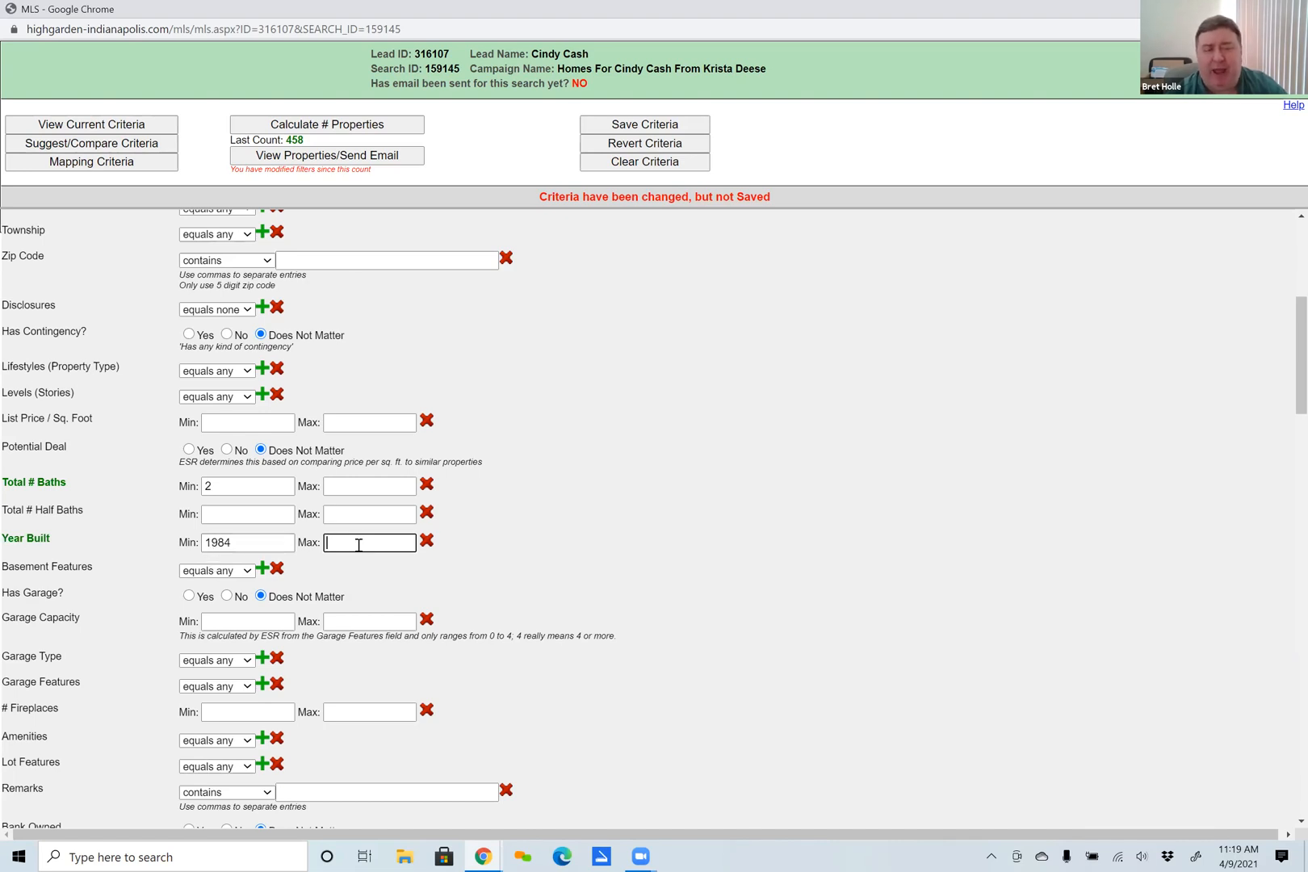
pyautogui.write('2005')
# Clear the Year Built minimum and maximum.
pyautogui.doubleClick(236, 541)
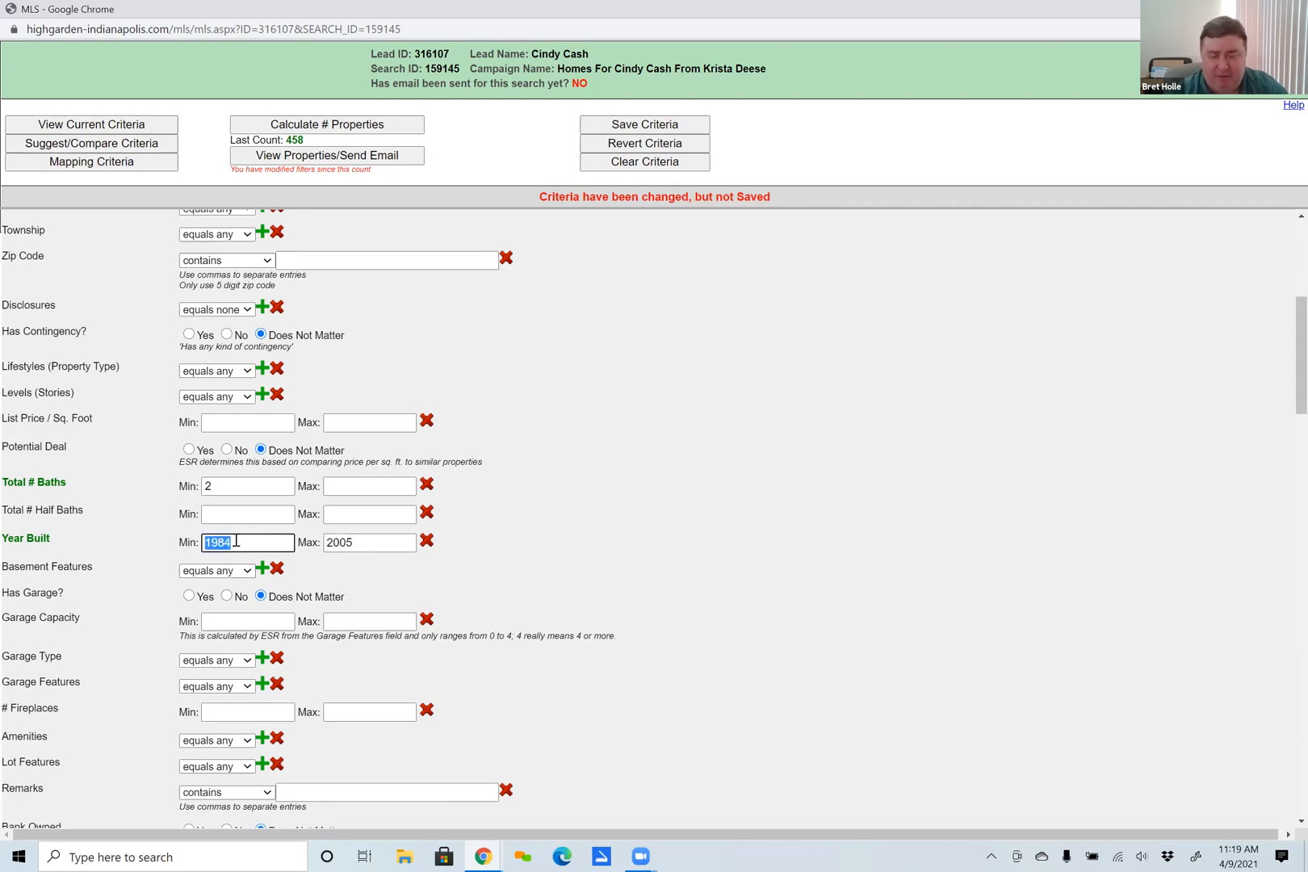
pyautogui.press('BackSpace')
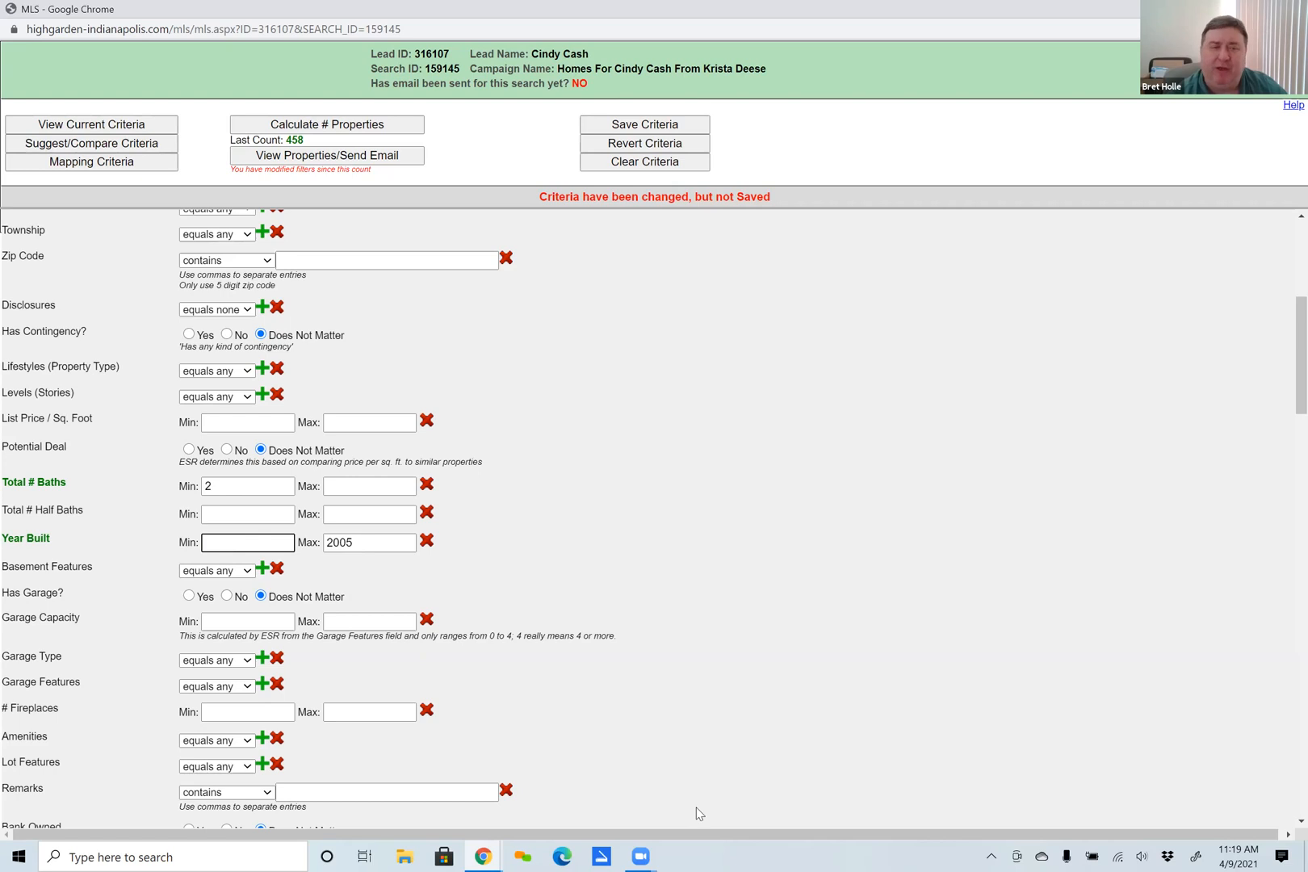
pyautogui.doubleClick(336, 536)
pyautogui.press('BackSpace')
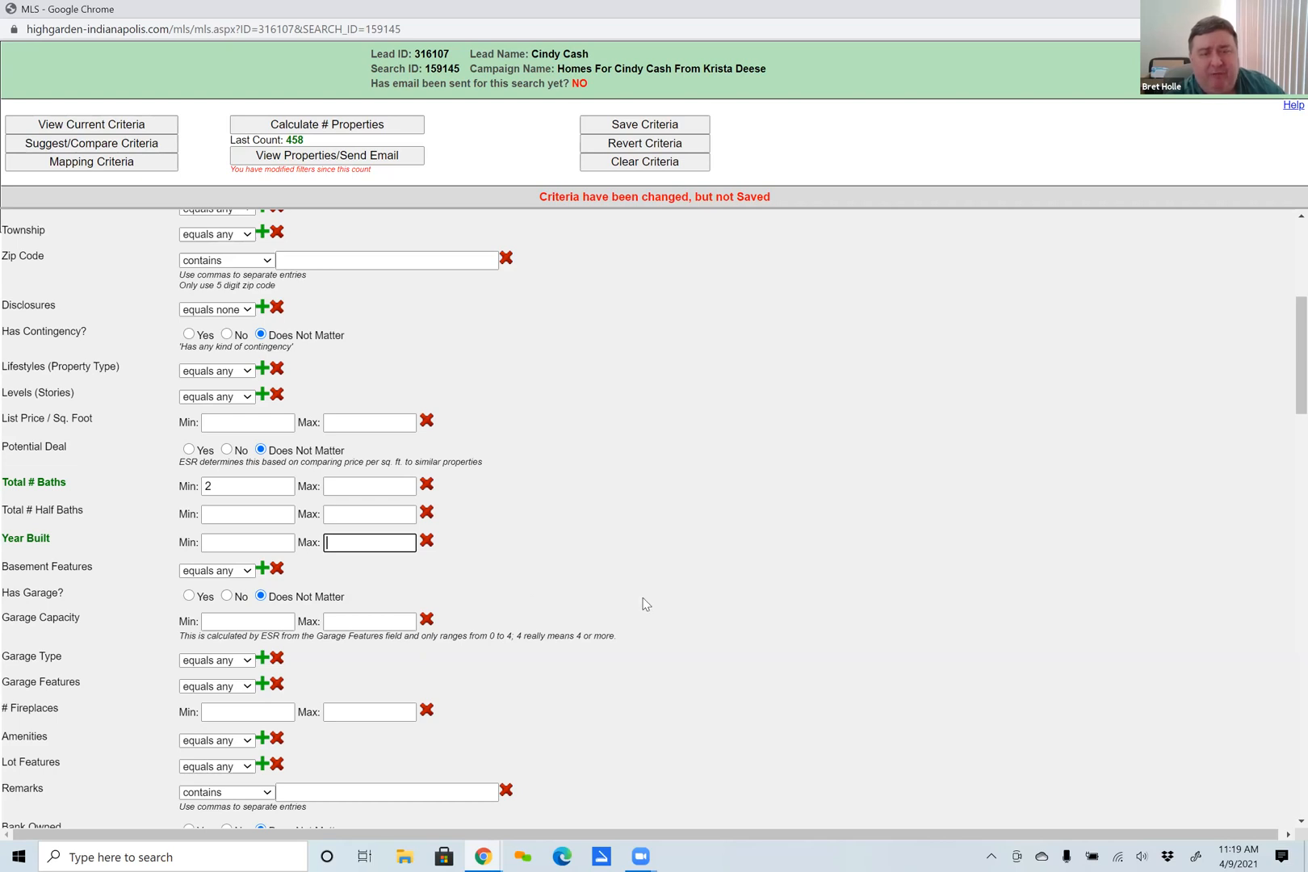
# Close the campaign's search criteria window without saving the changes.
pyautogui.scroll(-3, 377, 601)
pyautogui.scroll(8, 377, 601)
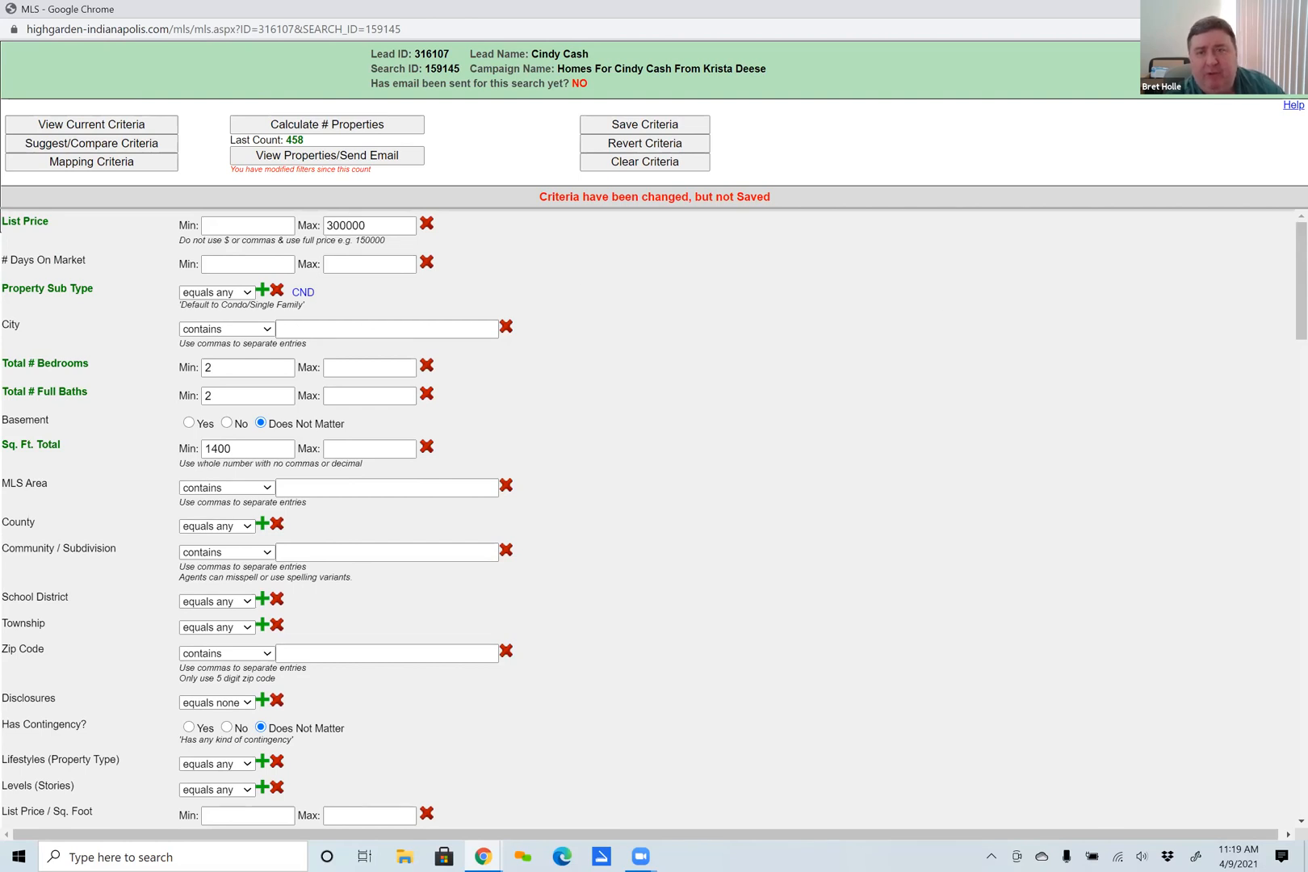
pyautogui.click(1289, 9)
pyautogui.click(730, 123)
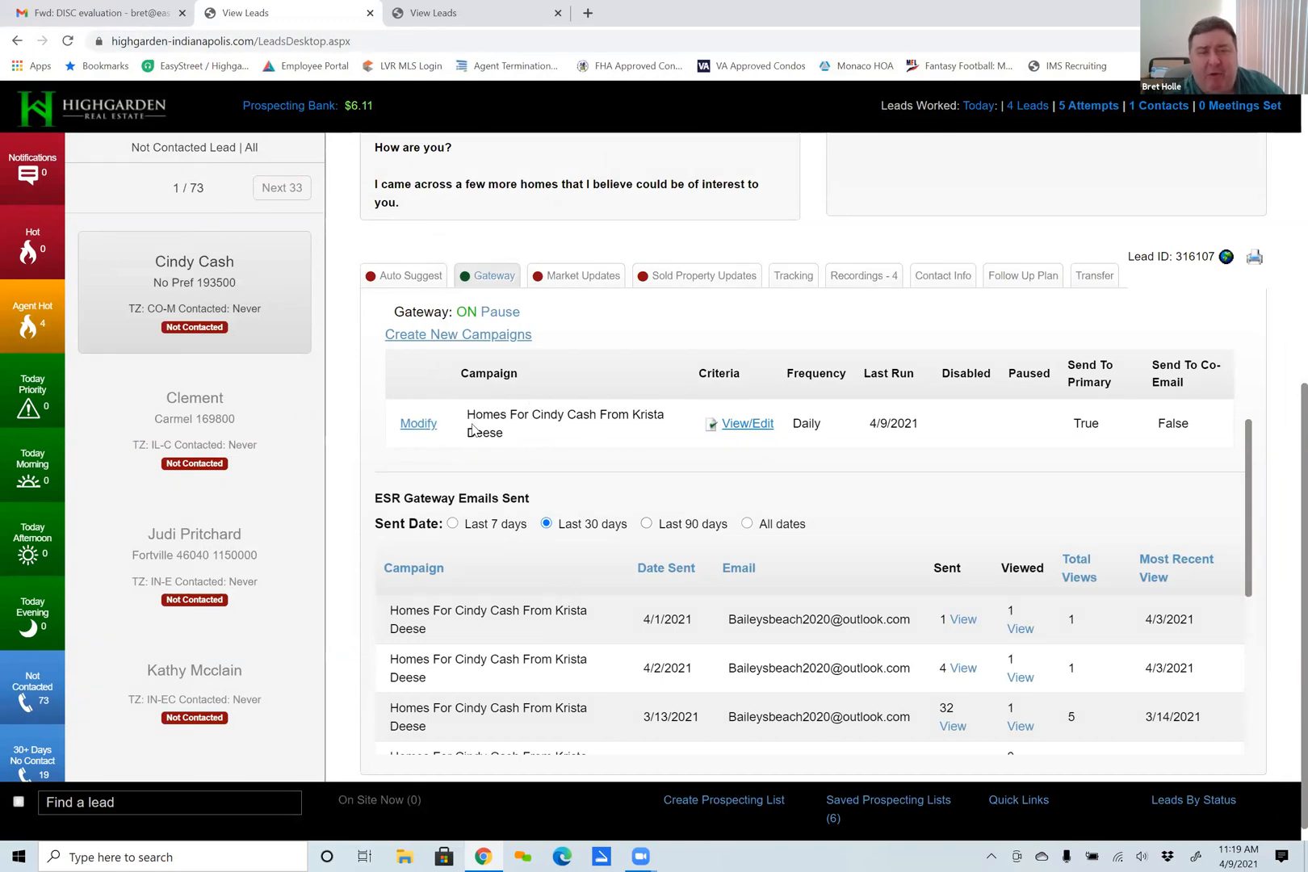
# Open the lead's Gateway campaign for modification and retitle it "Condos for" the lead's first name, followed by "from mekjlafjlf".
pyautogui.click(418, 428)
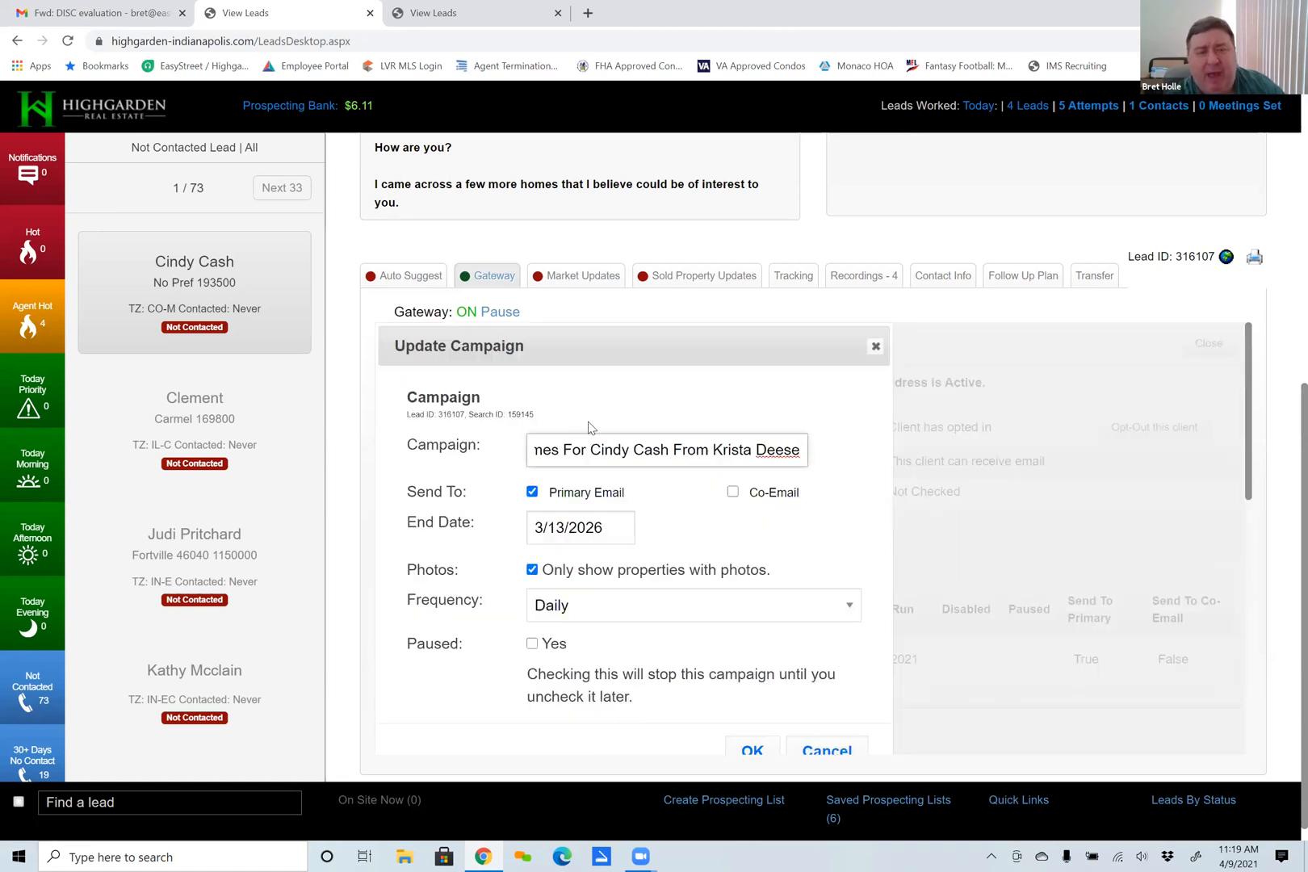
pyautogui.tripleClick(576, 451)
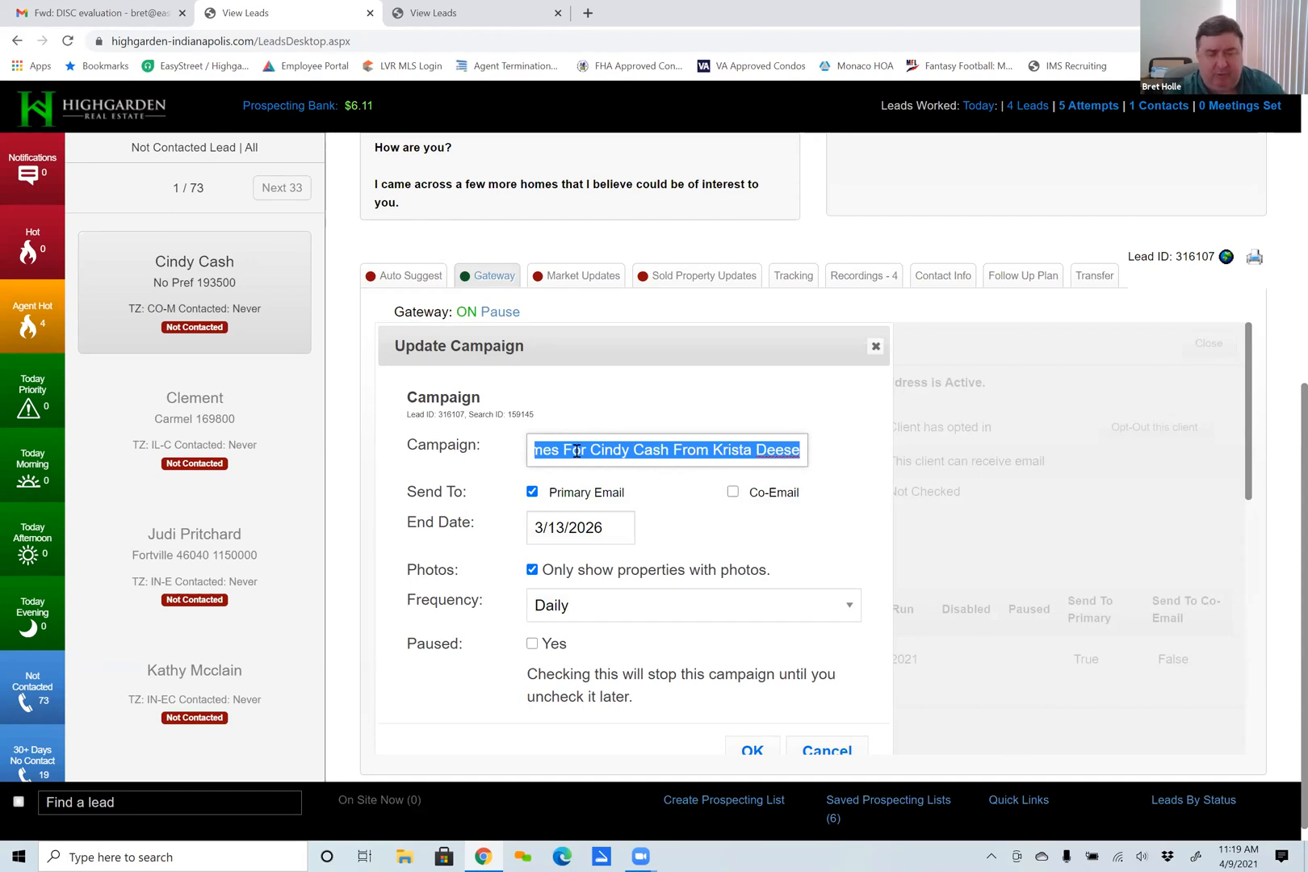
pyautogui.write('Conos')
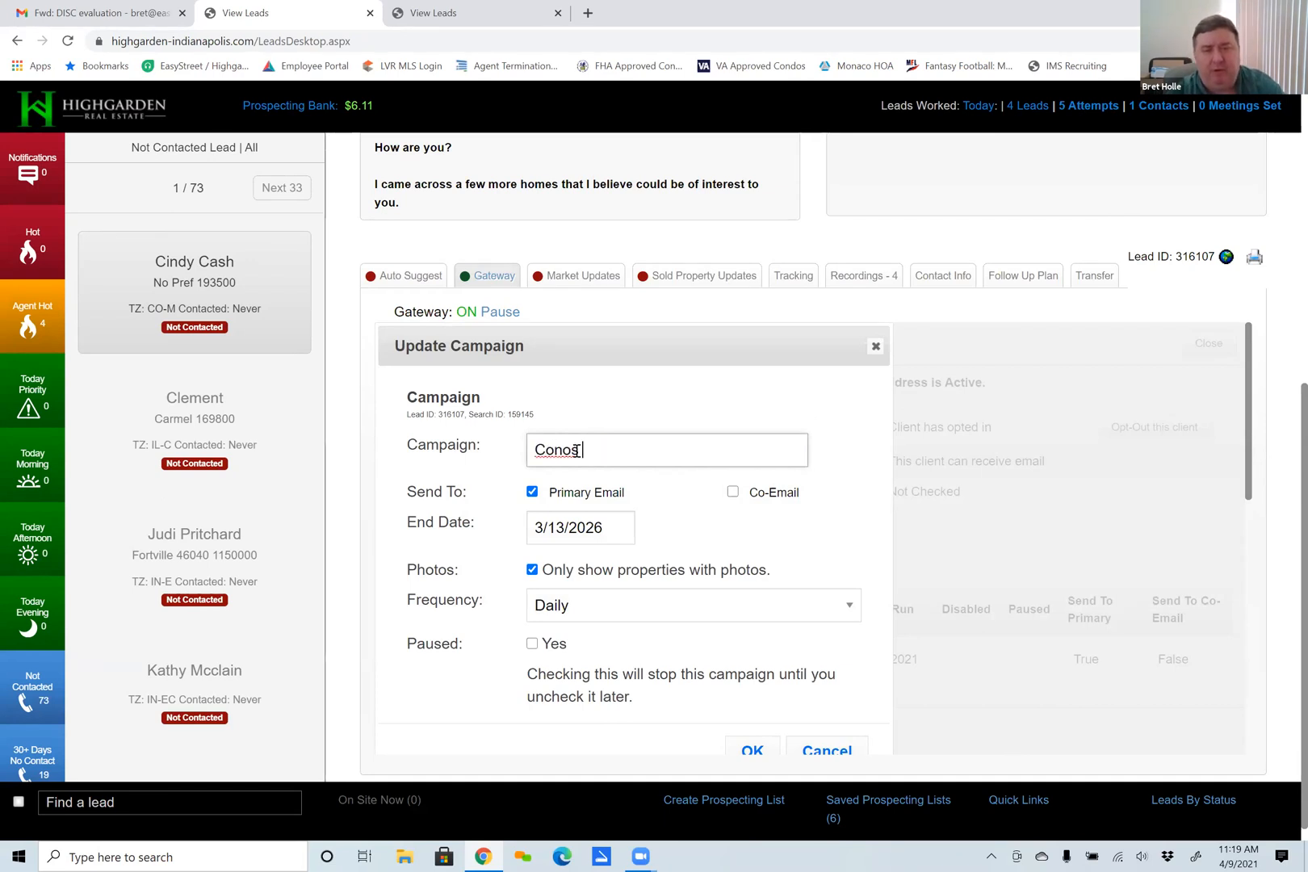
pyautogui.press('BackSpace')
pyautogui.press('BackSpace')
pyautogui.write('dos for Cindy from')
pyautogui.press('BackSpace')
pyautogui.press('BackSpace')
pyautogui.press('BackSpace')
pyautogui.press('BackSpace')
pyautogui.press('BackSpace')
pyautogui.press('BackSpace')
pyautogui.press('BackSpace')
pyautogui.press('BackSpace')
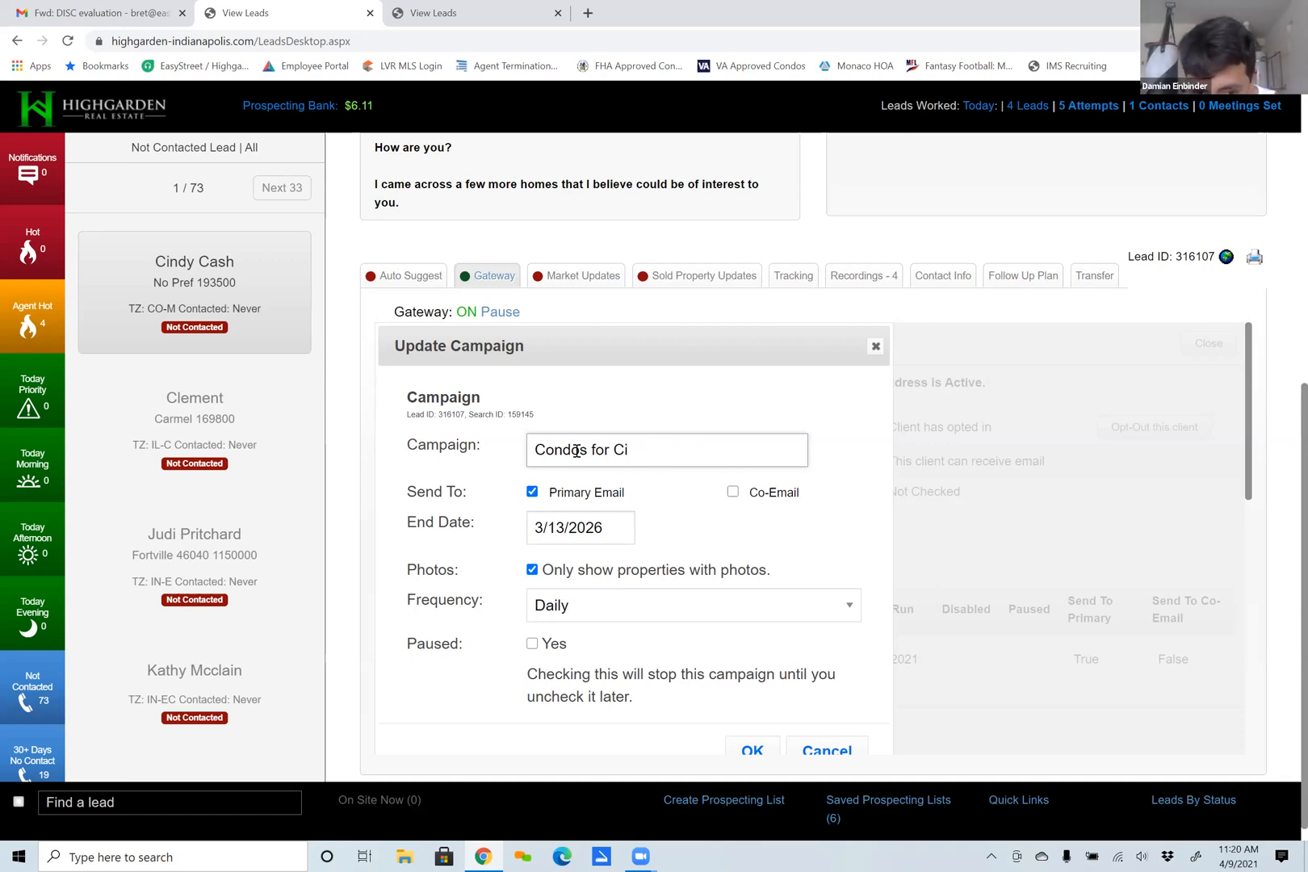
pyautogui.write('ndy for')
pyautogui.press('BackSpace')
pyautogui.press('BackSpace')
pyautogui.write('rom mekjlafjlf')
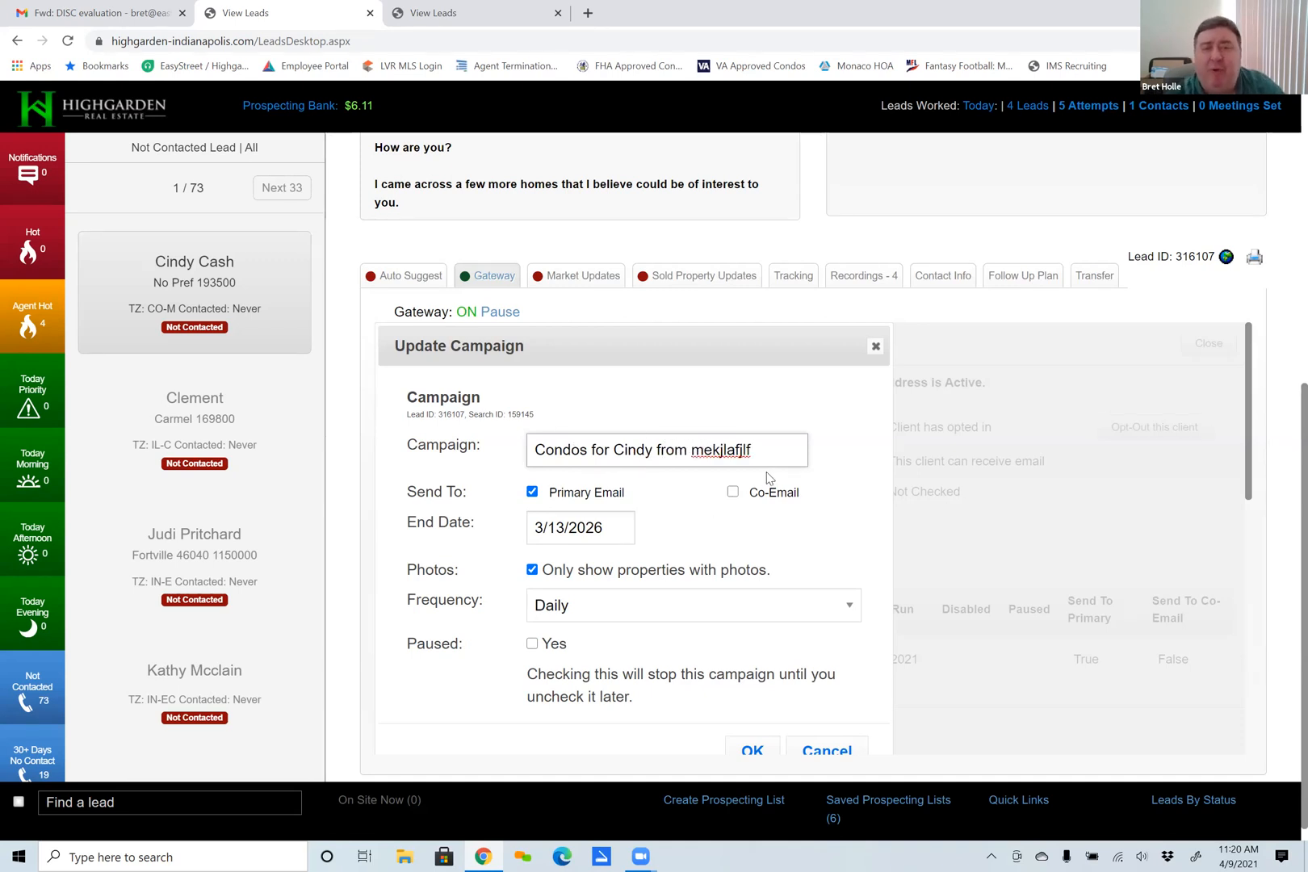
# Switch the campaign's Co-Email recipient on and back off, and view the available Frequency options.
pyautogui.scroll(-1, 753, 568)
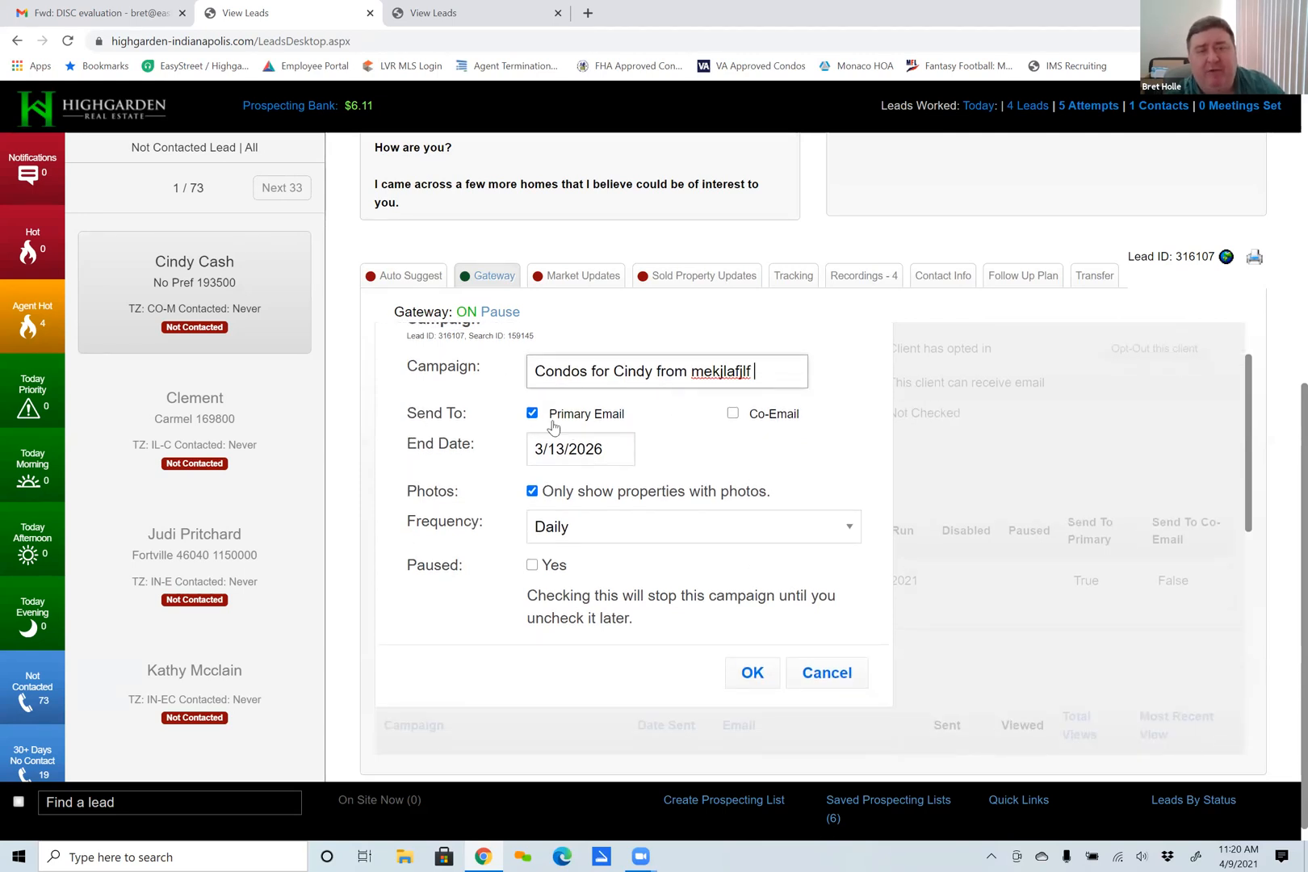
pyautogui.click(732, 415)
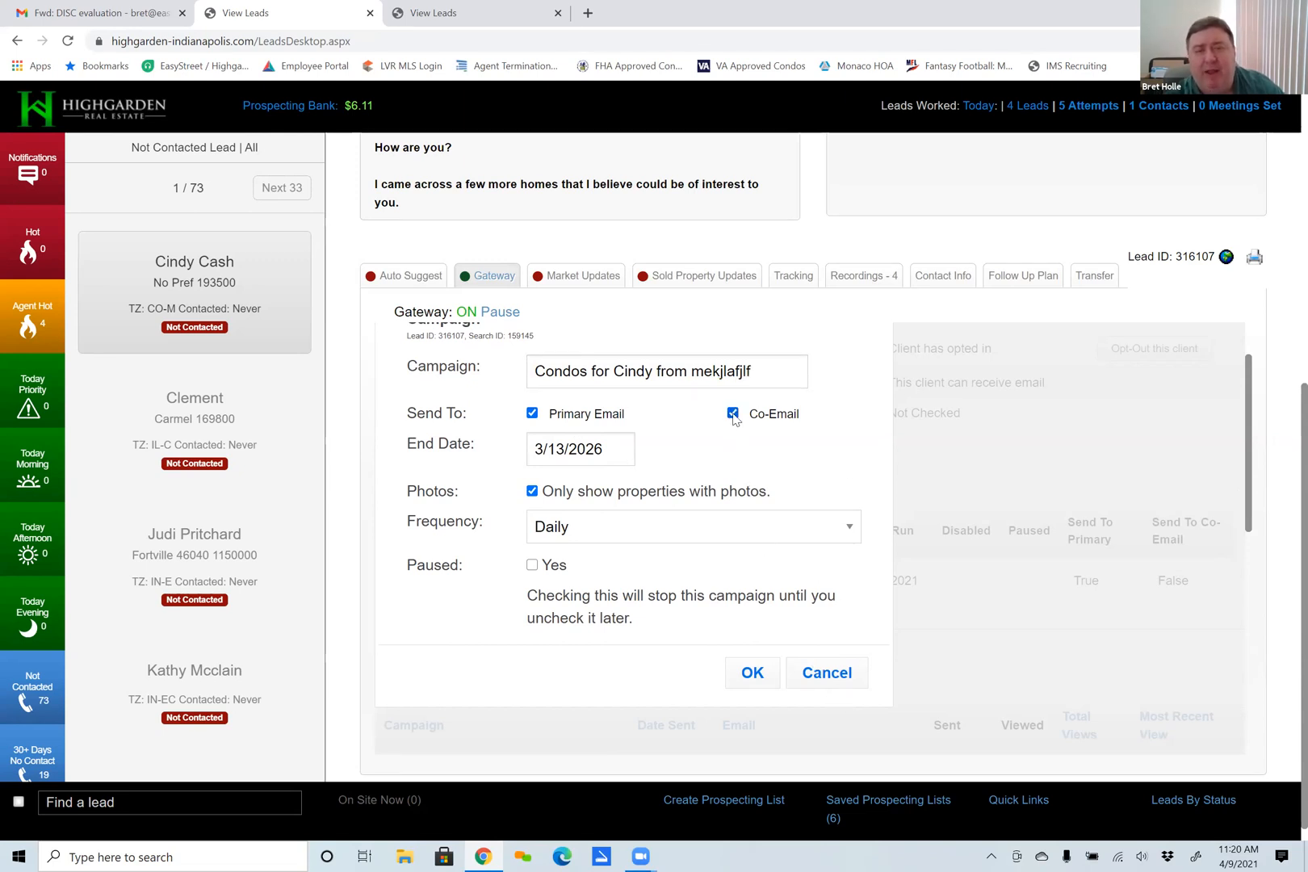
pyautogui.click(733, 415)
pyautogui.click(733, 414)
pyautogui.click(732, 414)
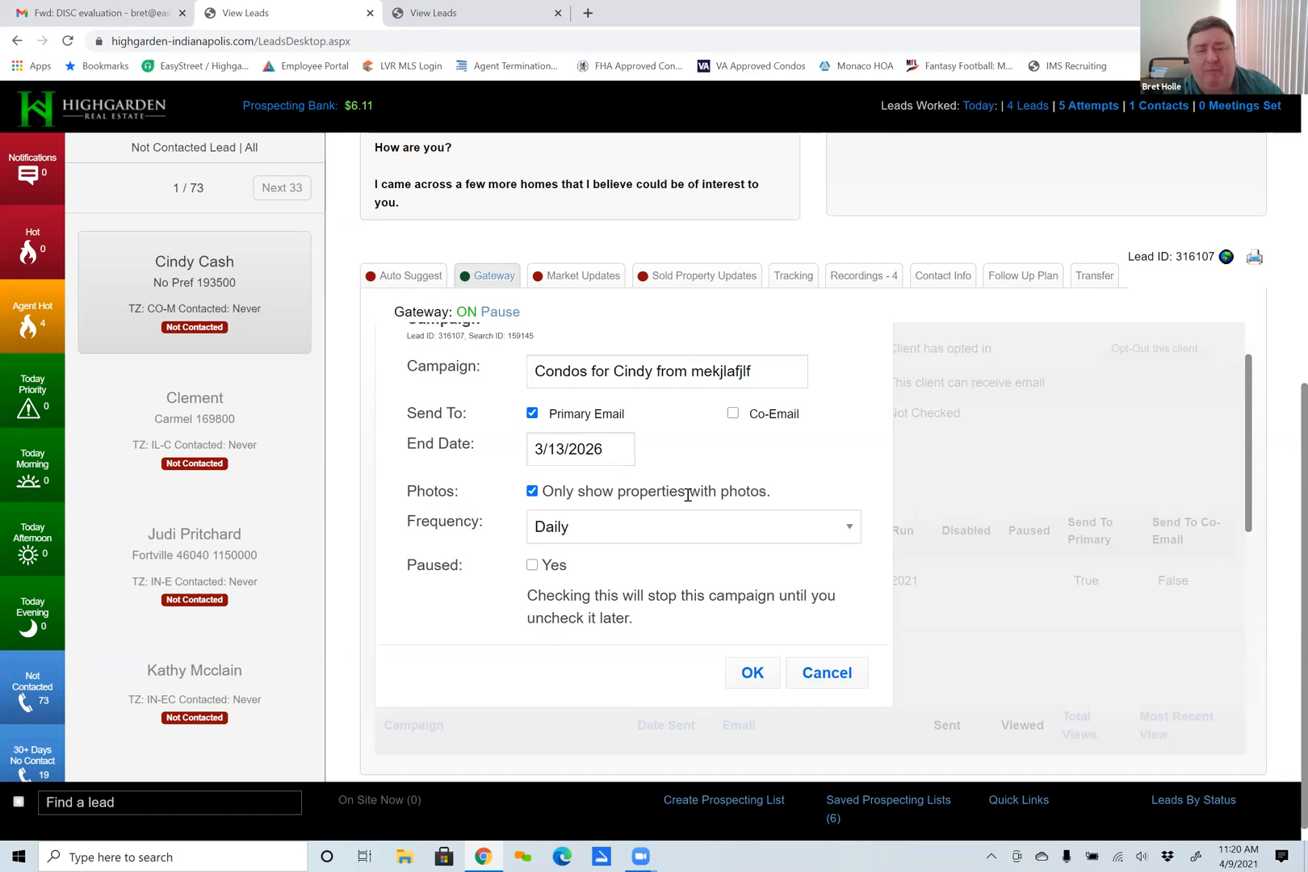
pyautogui.click(848, 528)
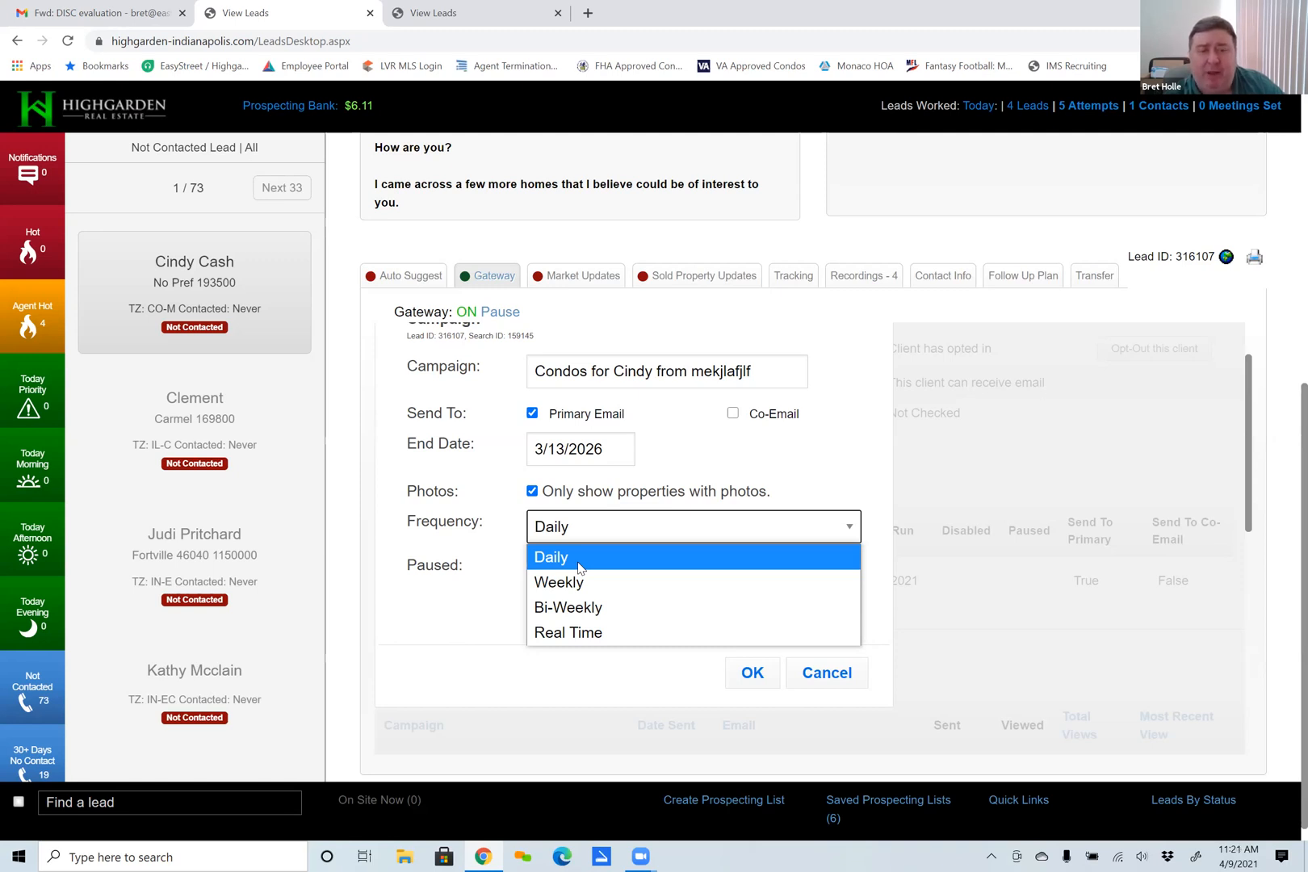
pyautogui.click(849, 531)
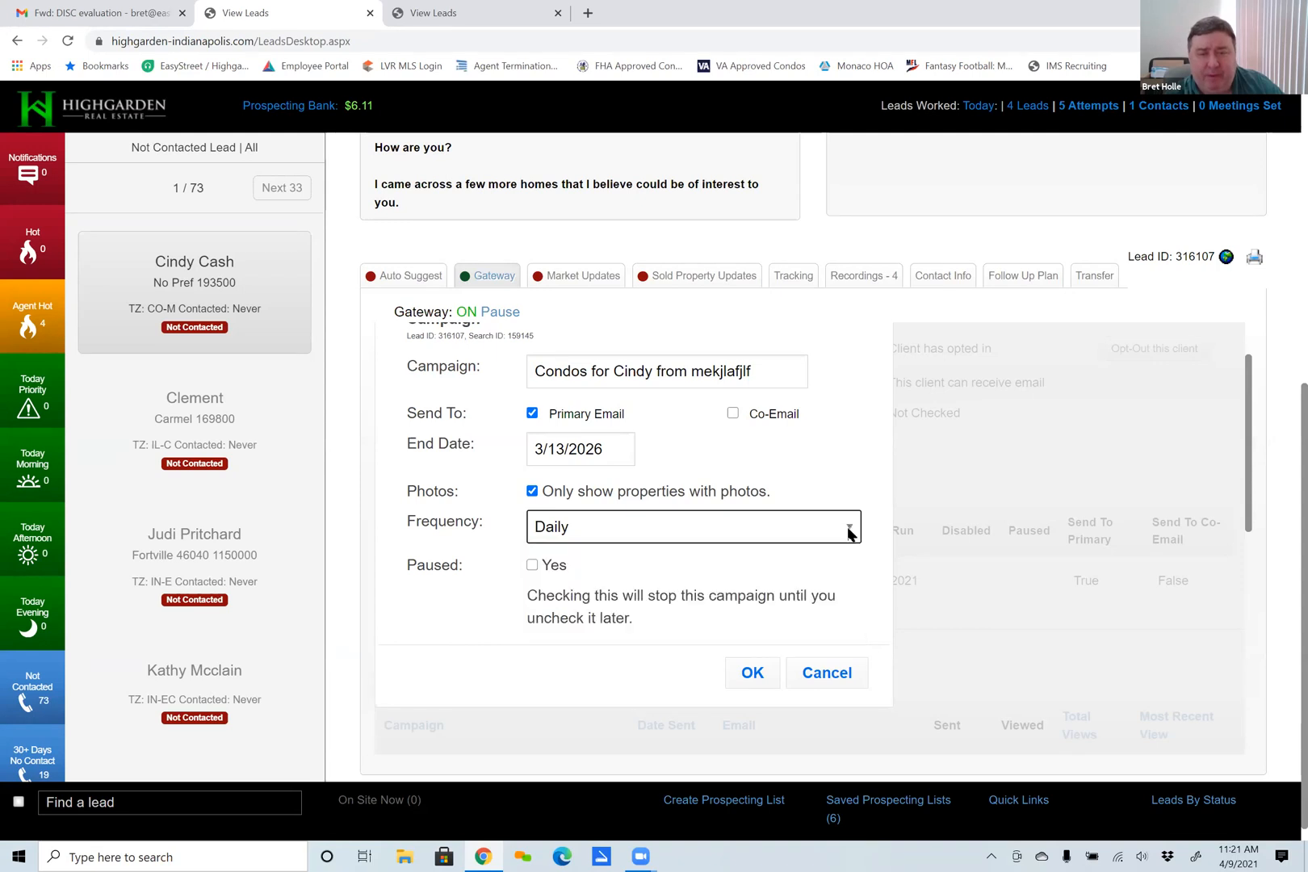
# Switch the campaign's Paused option on and back off, and cancel the campaign update.
pyautogui.click(532, 567)
pyautogui.click(533, 567)
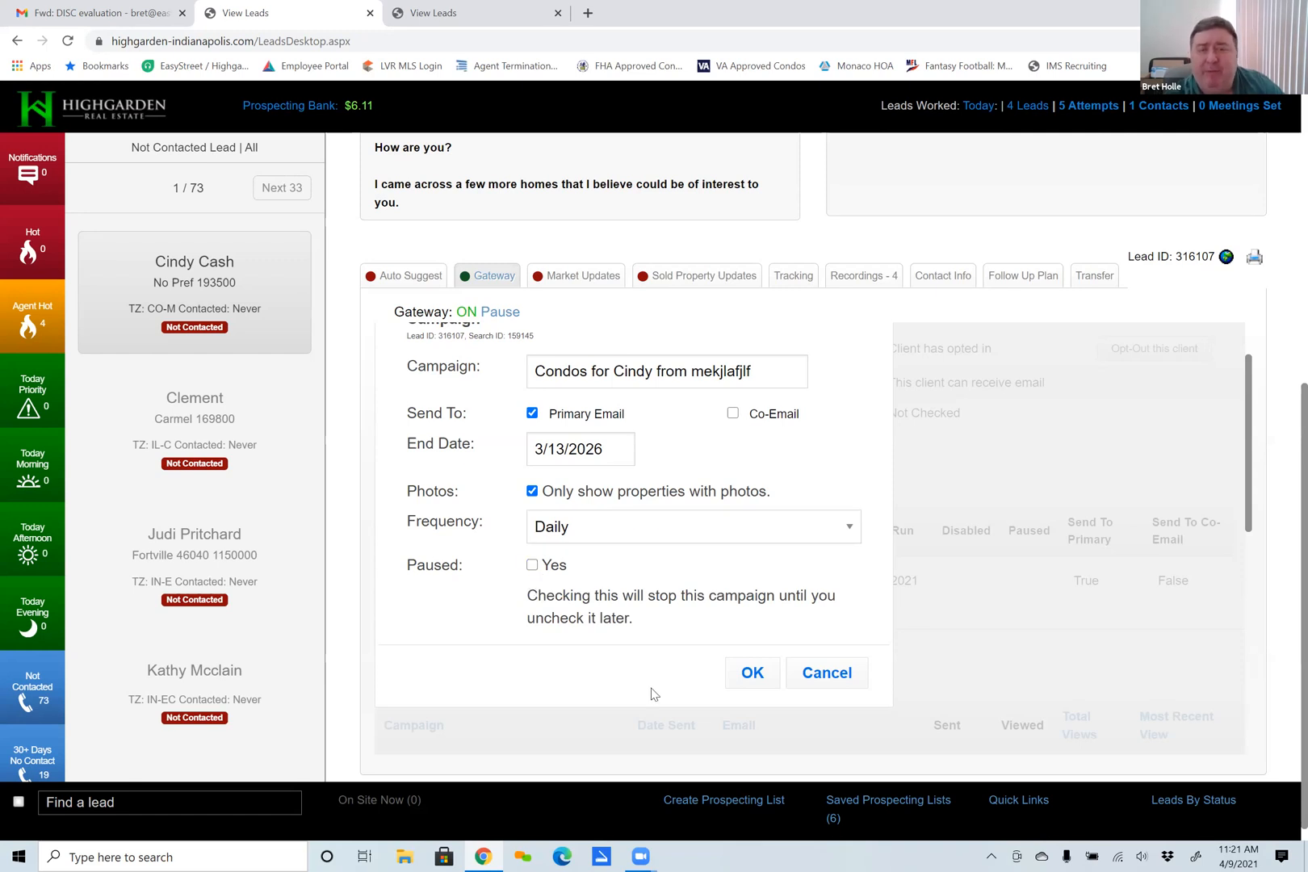
pyautogui.click(830, 679)
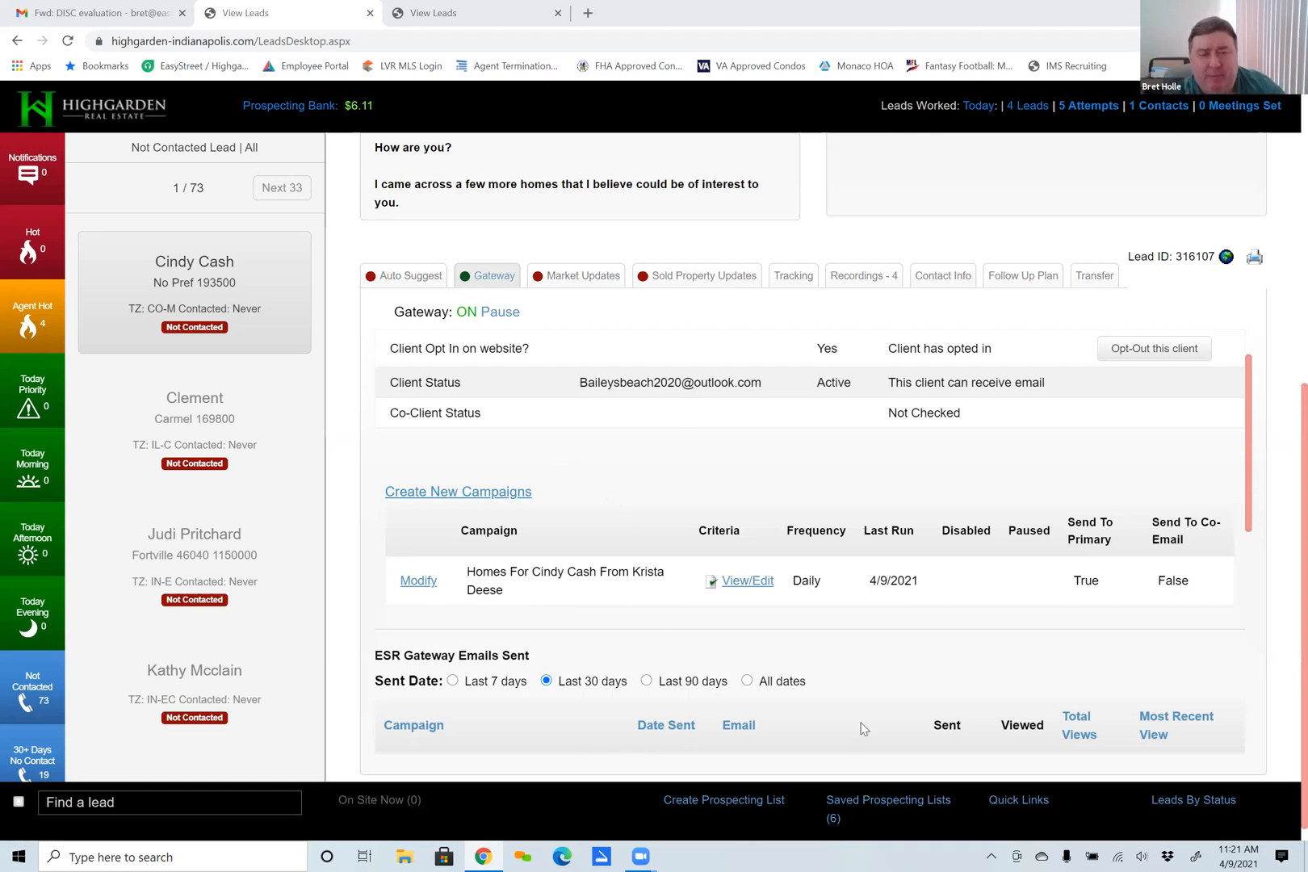
# Reopen the Gateway campaign's settings, toggle Paused on and back off, and cancel without saving.
pyautogui.scroll(-1, 659, 494)
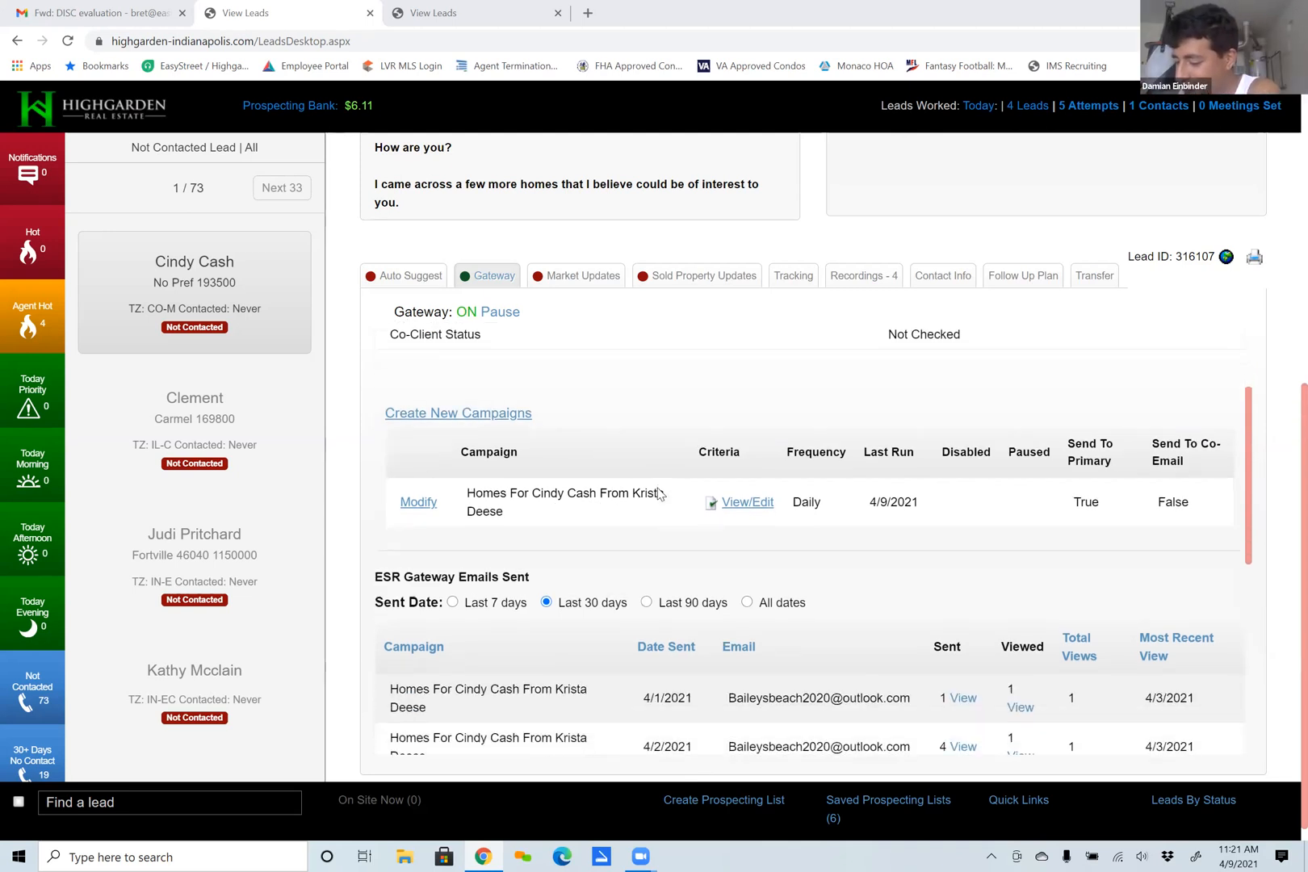
pyautogui.scroll(2, 659, 494)
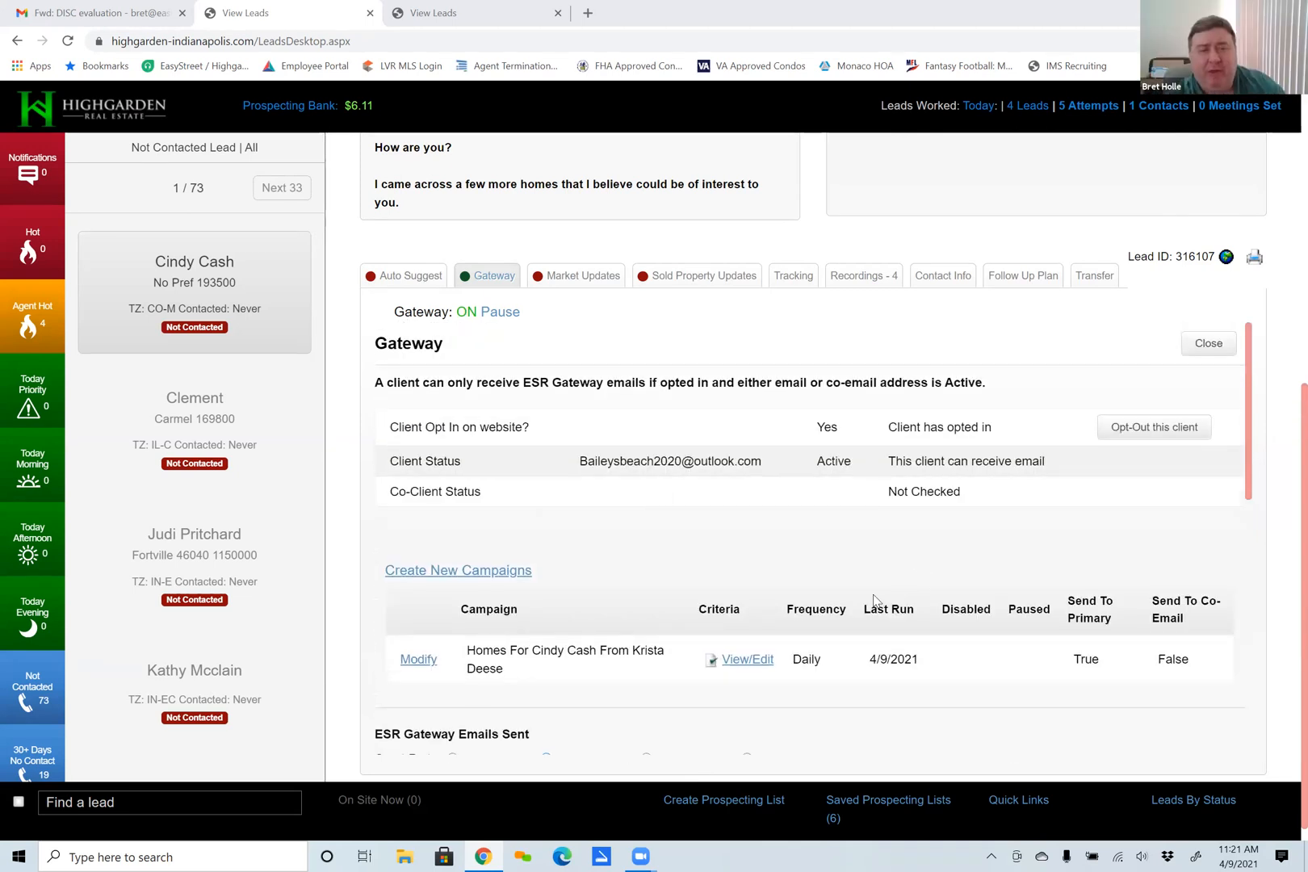
pyautogui.scroll(2, 569, 501)
pyautogui.scroll(-3, 888, 581)
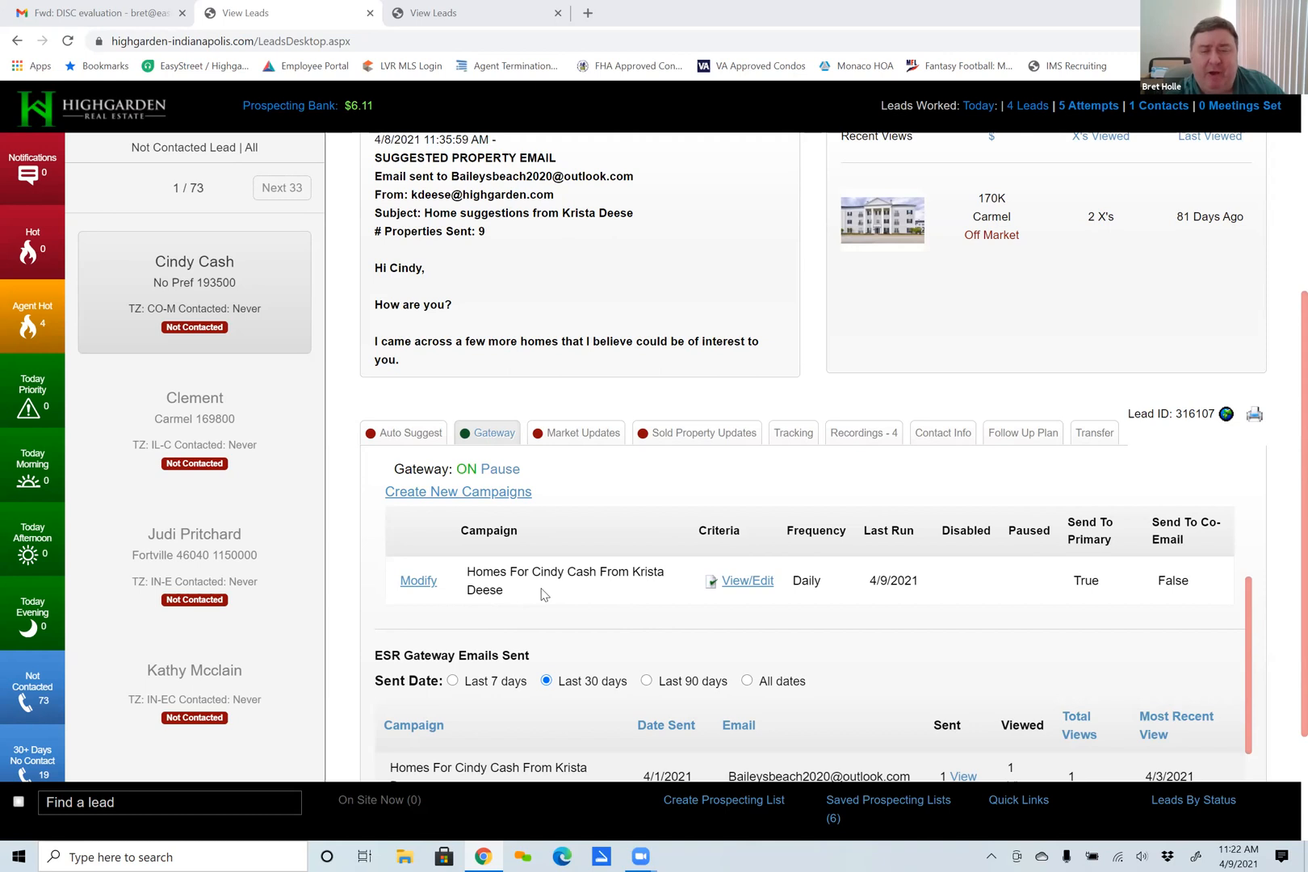
pyautogui.click(417, 581)
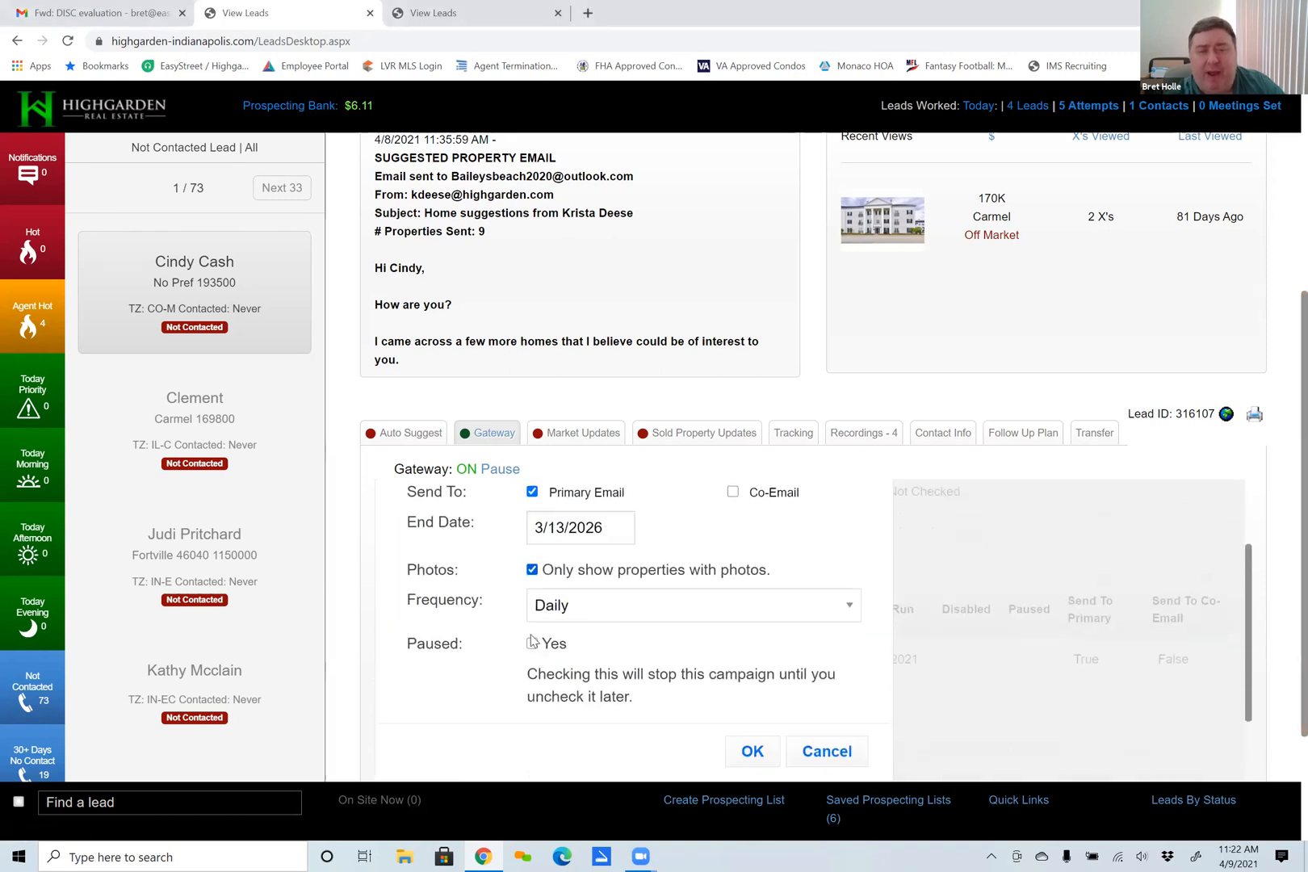
pyautogui.click(532, 642)
pyautogui.click(532, 643)
pyautogui.click(827, 752)
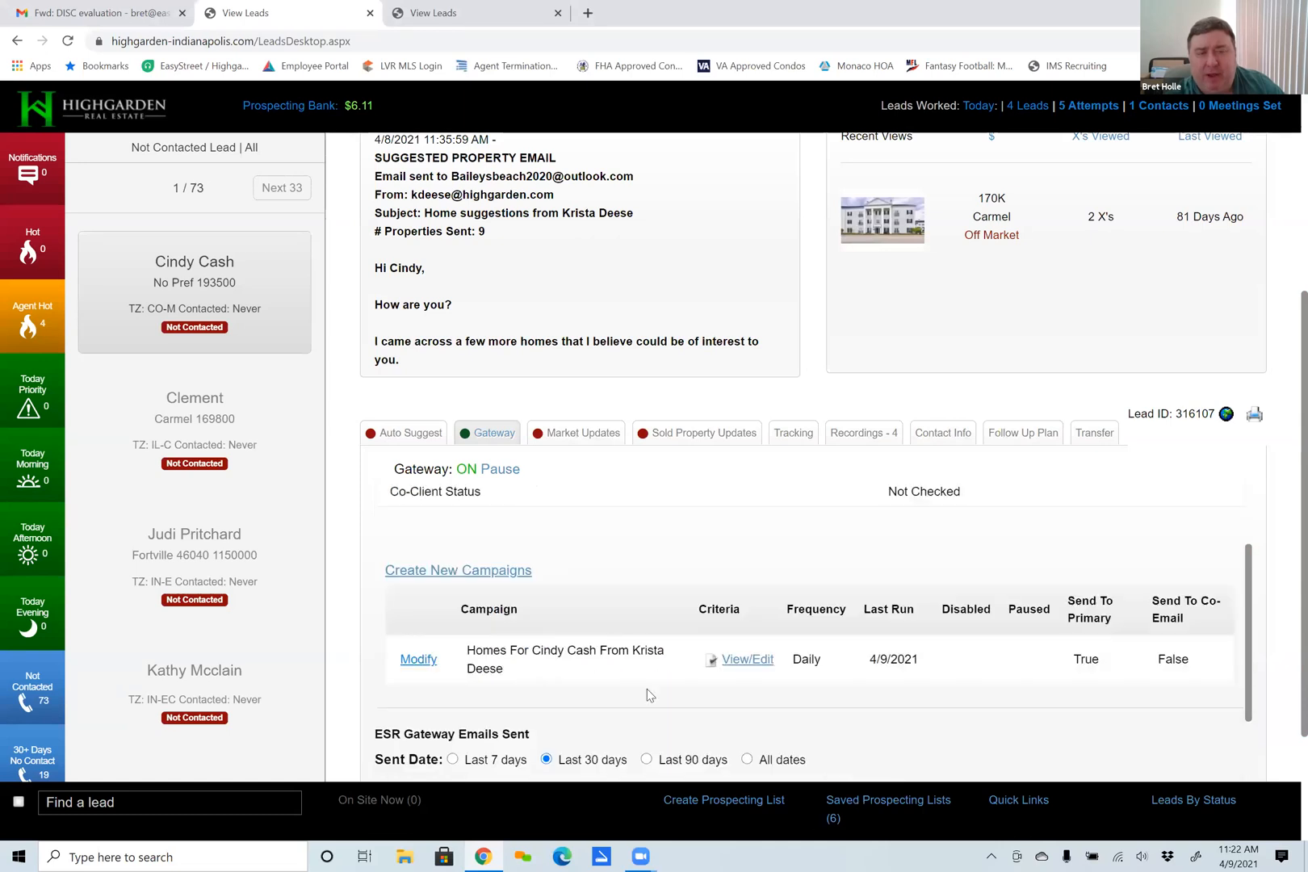
# Return to the lead's summary and notes above the Gateway section.
pyautogui.click(499, 484)
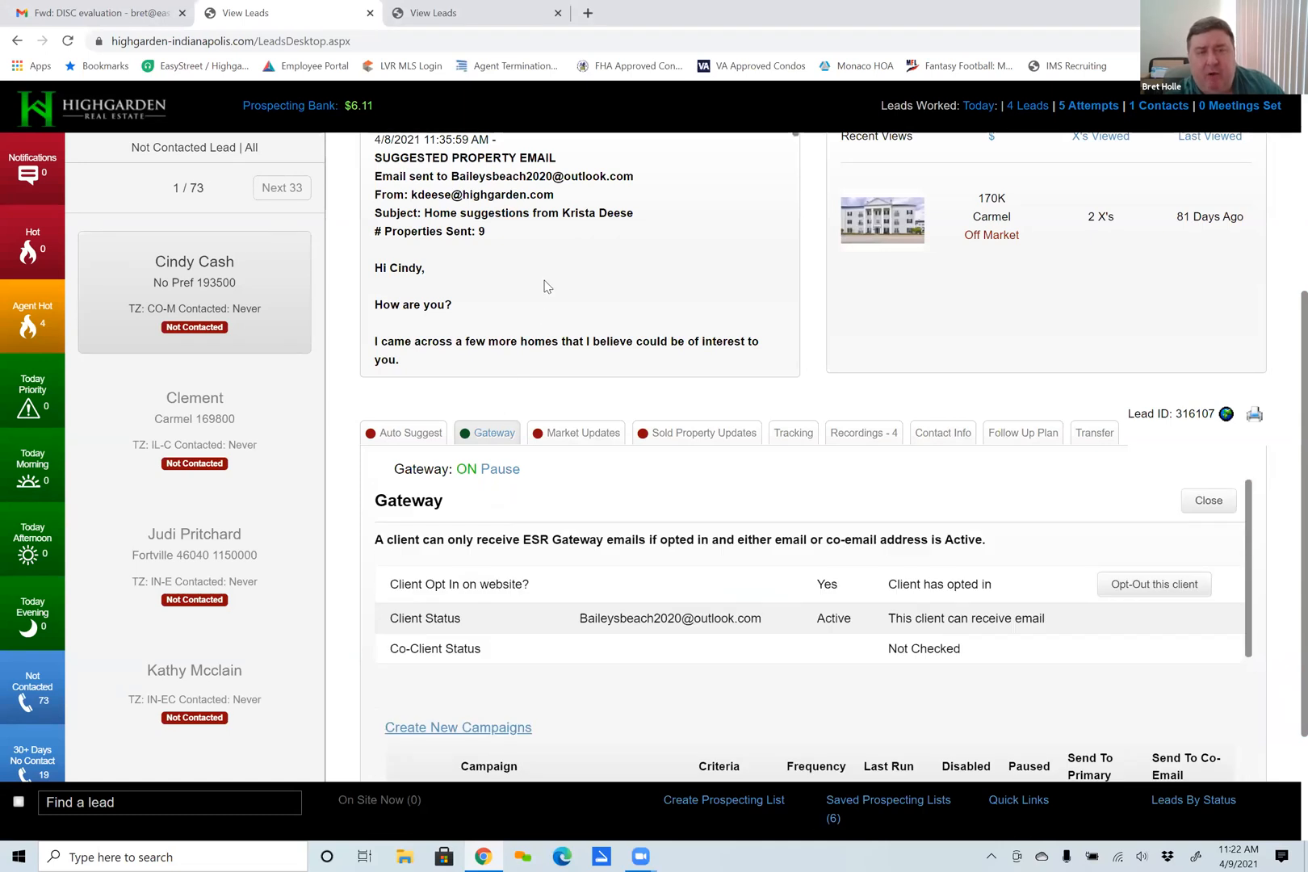
pyautogui.scroll(5, 546, 286)
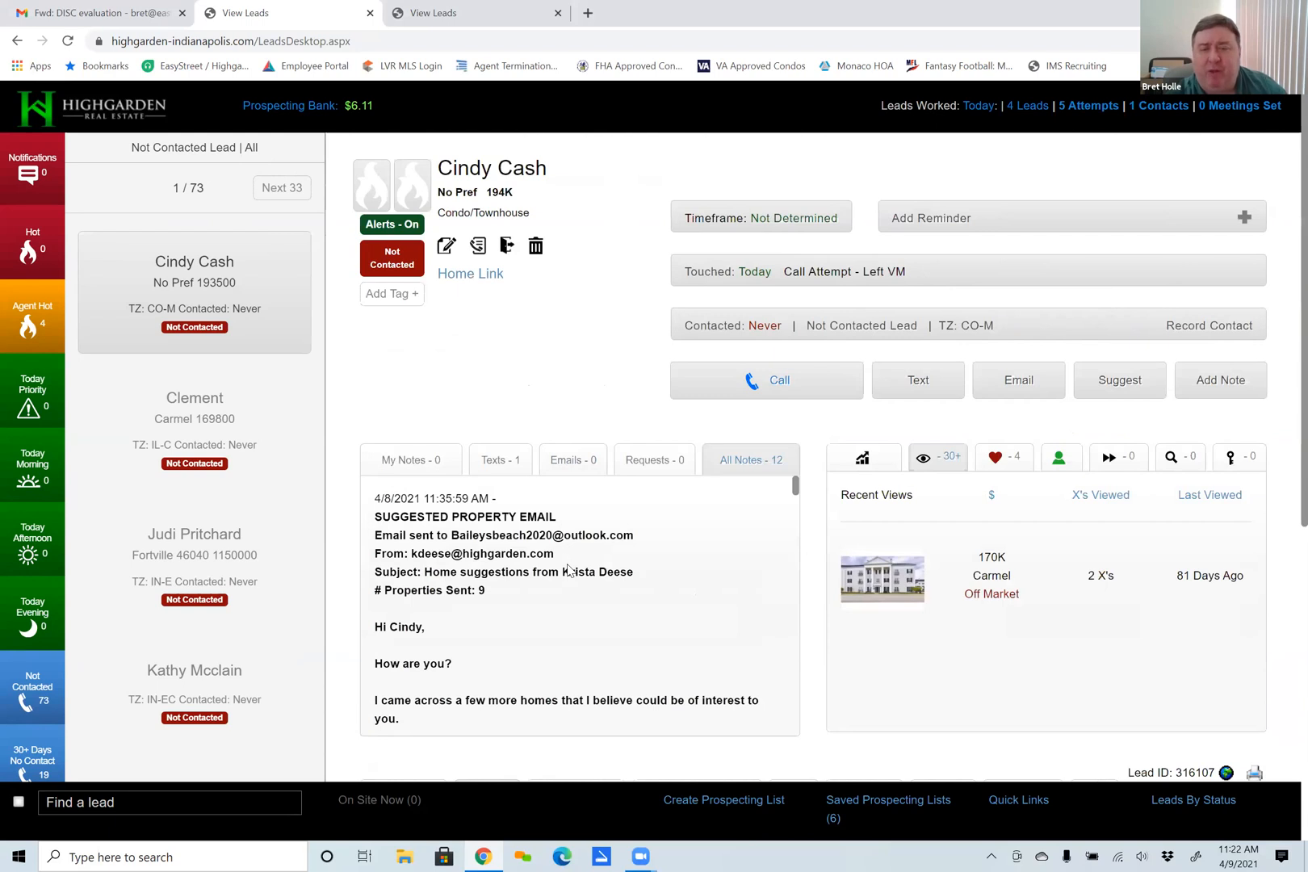